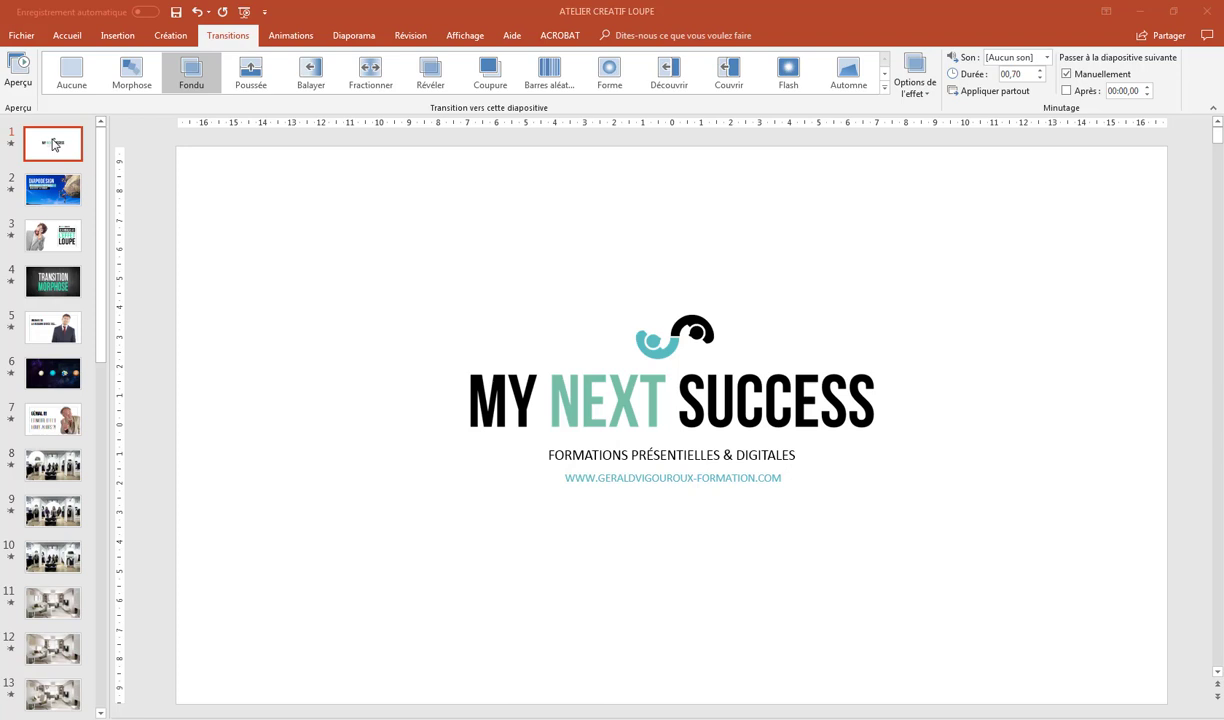
Step through the slides from slide 1 down to slide 6, the planets slide.
{"action": "key", "text": "Down"}
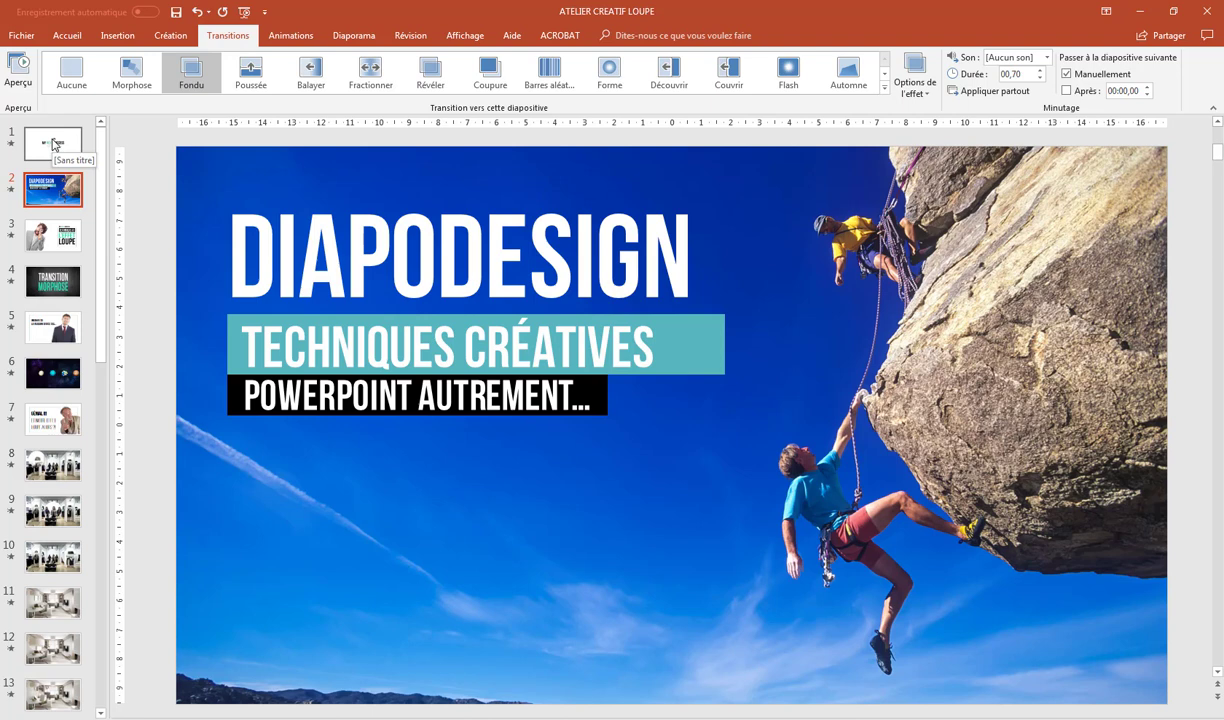
{"action": "key", "text": "Down"}
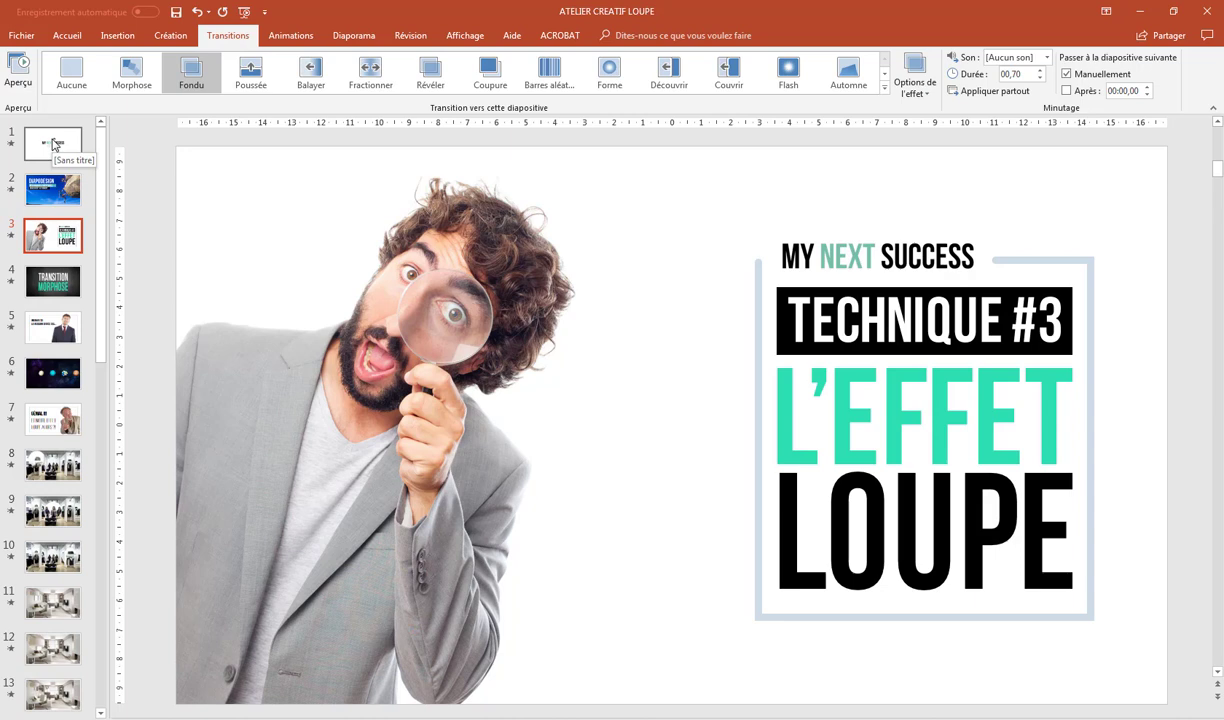
{"action": "key", "text": "Down"}
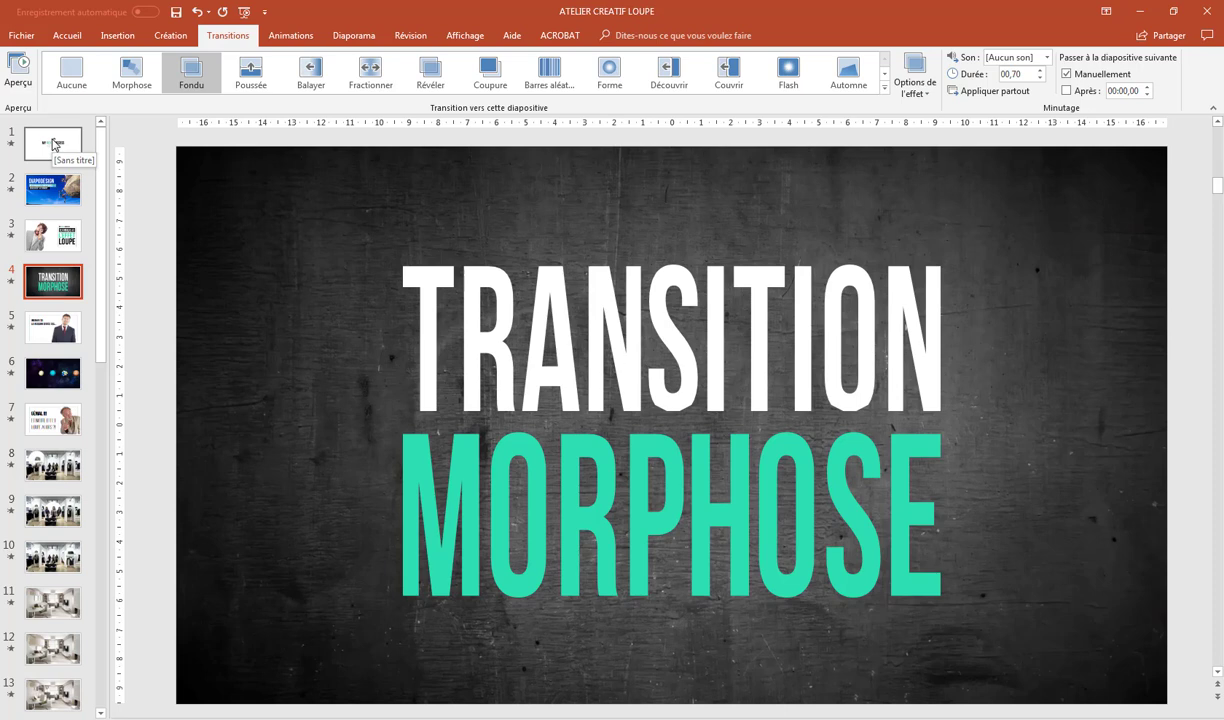
{"action": "key", "text": "Down"}
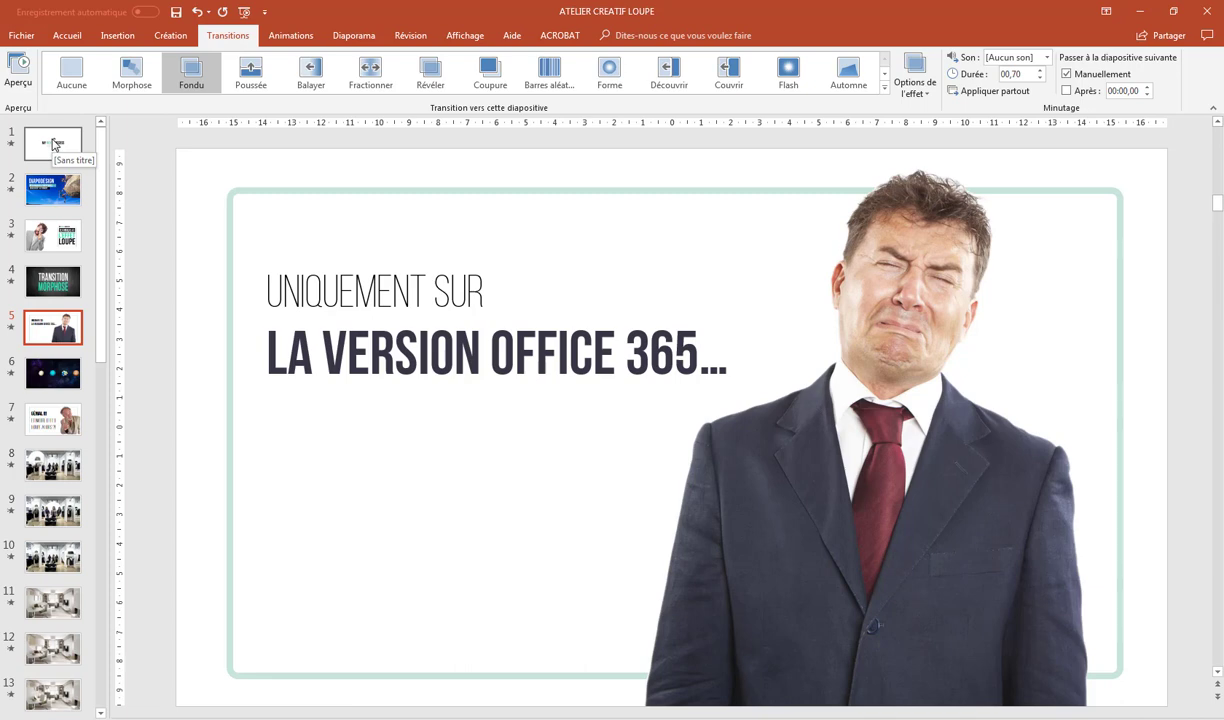
{"action": "key", "text": "Down"}
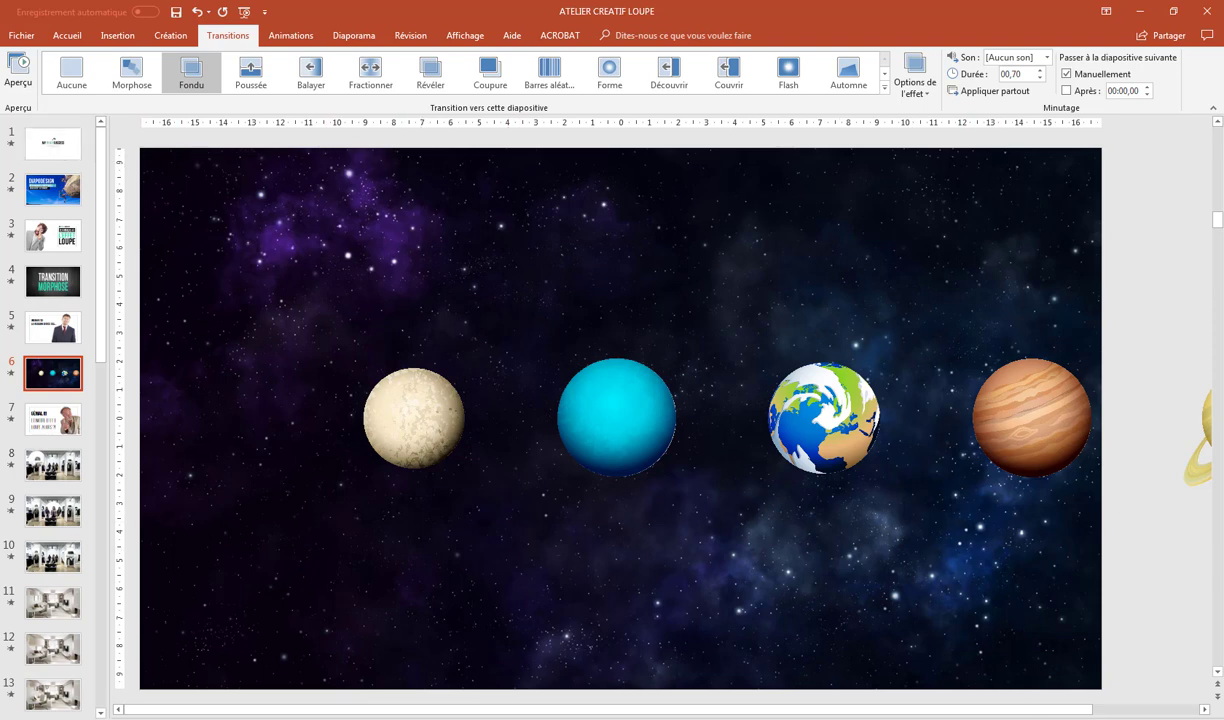
Zoom out the canvas and duplicate slide 6 with Ctrl+D to create slide 7.
{"action": "scroll", "coordinate": [996, 672], "scroll_direction": "down", "scroll_amount": 2}
{"action": "scroll", "coordinate": [1035, 656], "scroll_direction": "down", "scroll_amount": 2}
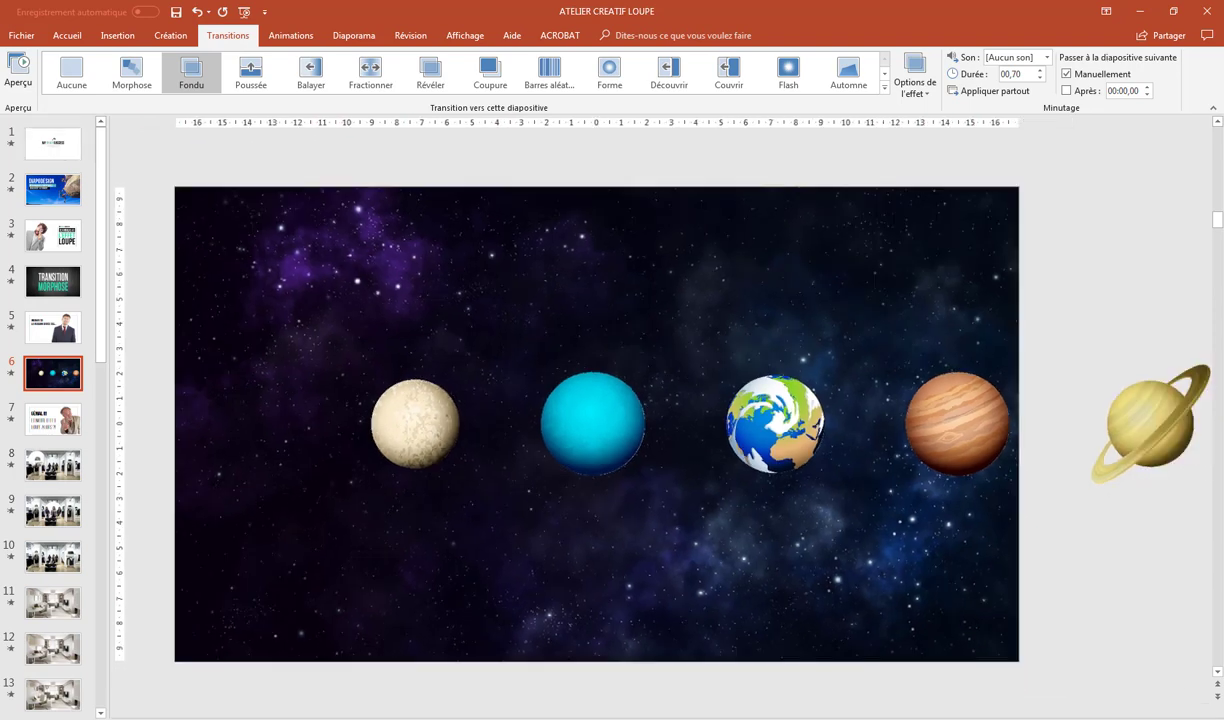
{"action": "scroll", "coordinate": [1035, 656], "scroll_direction": "down", "scroll_amount": 2}
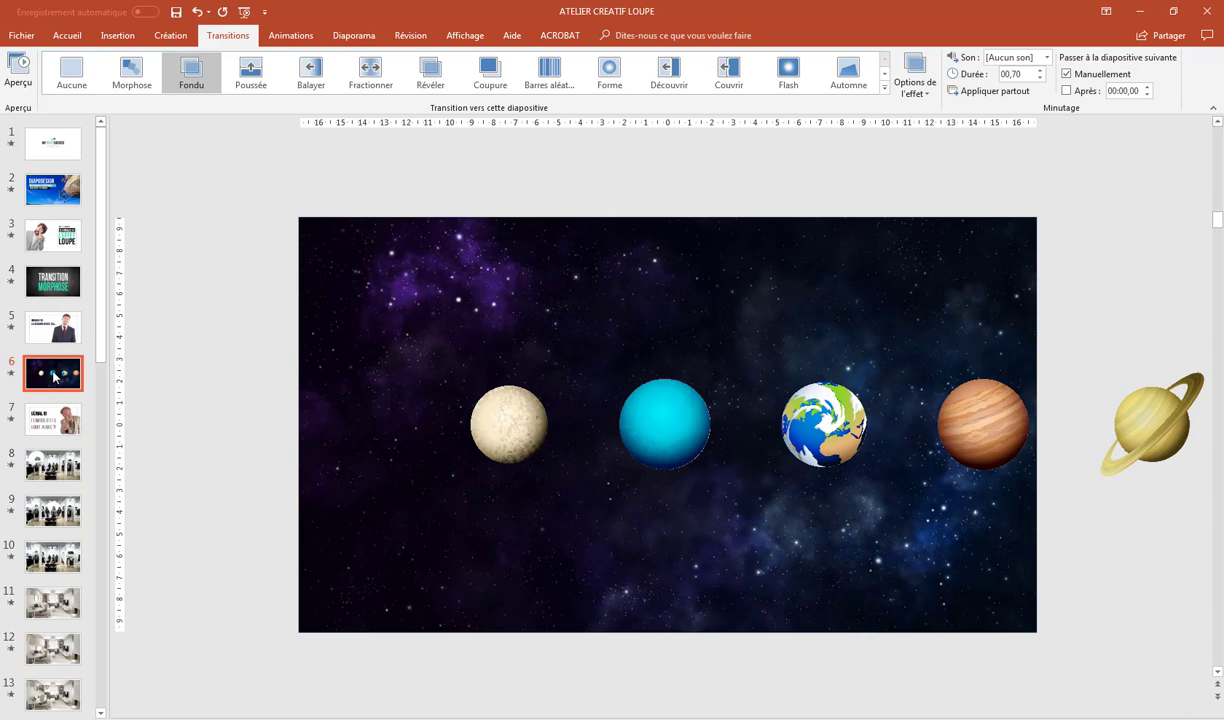
{"action": "key", "text": "ctrl+d"}
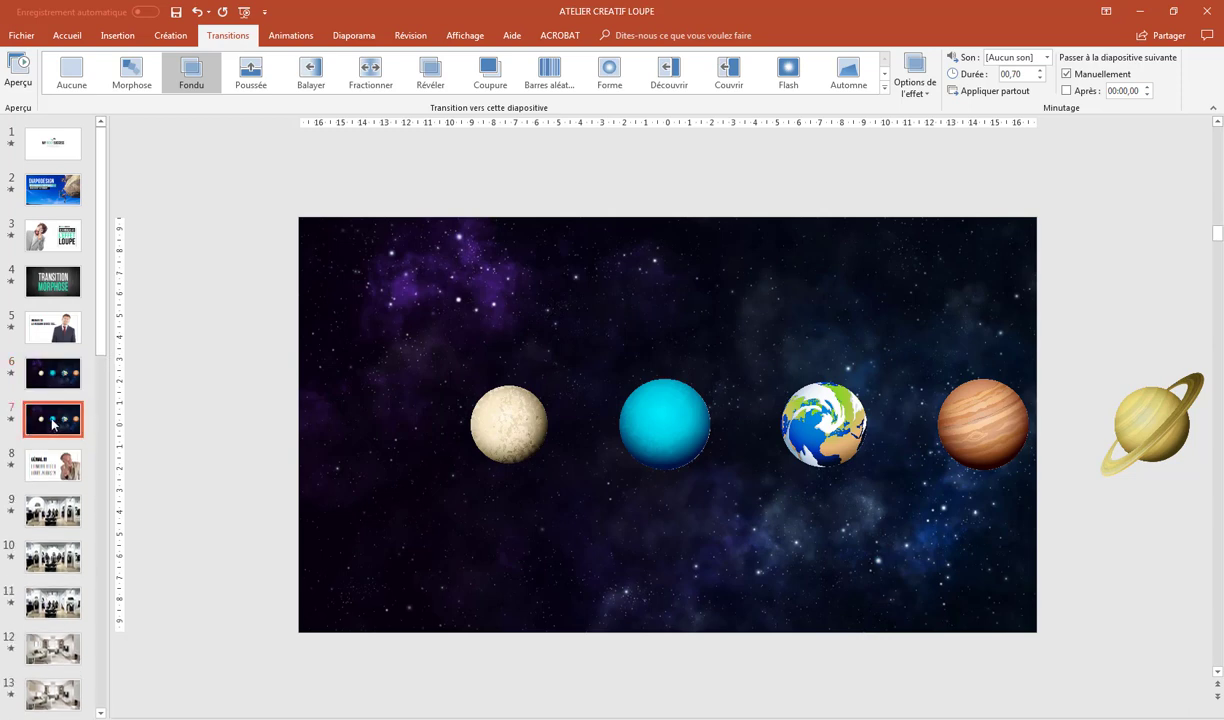
Select all five planets on slide 7 and move them left together.
{"action": "left_click", "coordinate": [505, 420]}
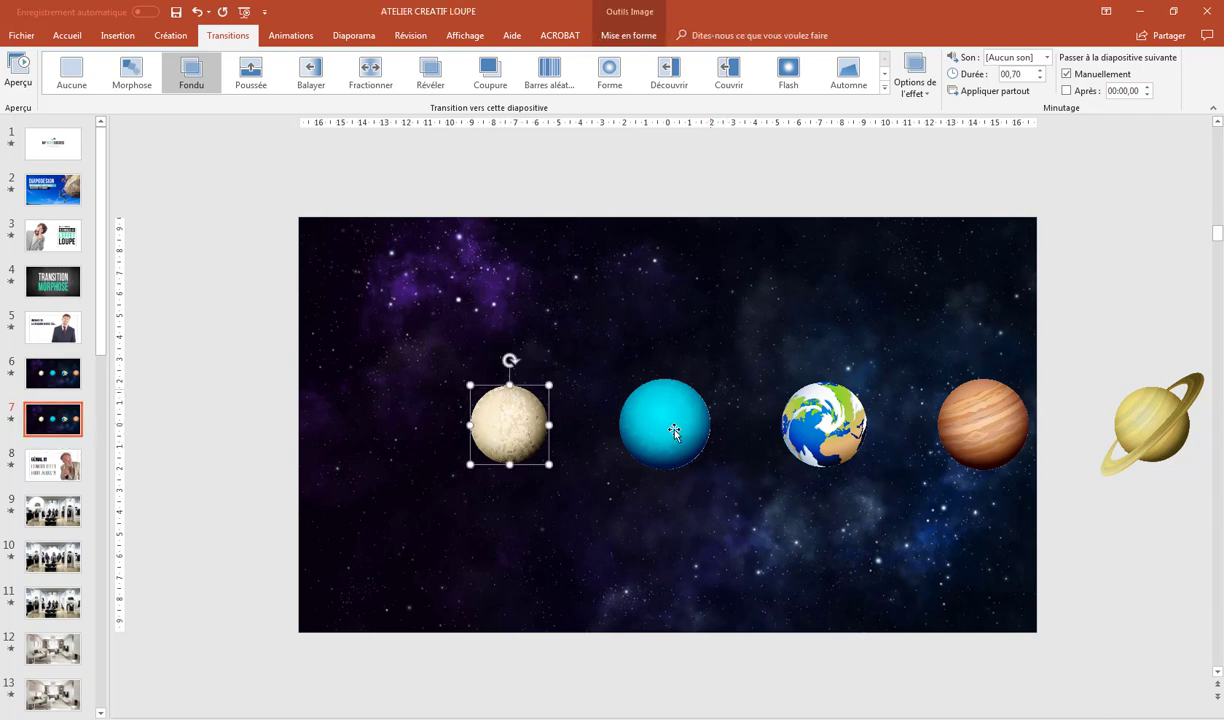
{"action": "left_click", "coordinate": [644, 393], "text": "shift"}
{"action": "left_click", "coordinate": [812, 405], "text": "shift"}
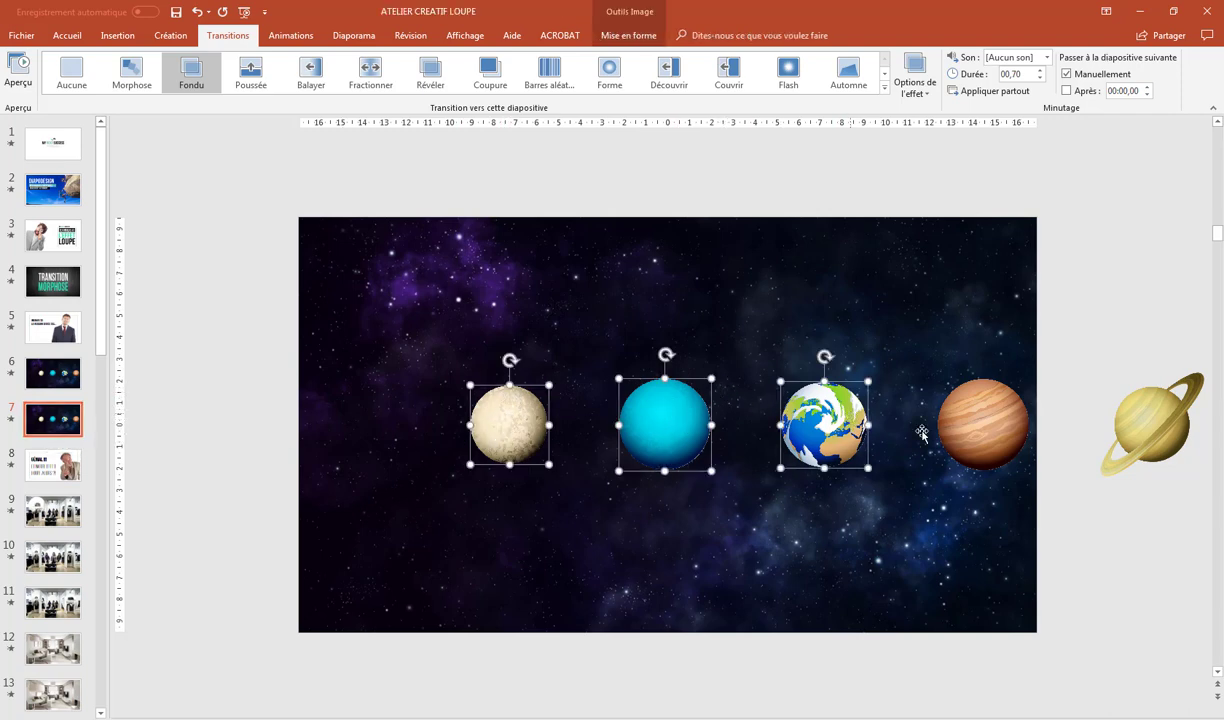
{"action": "left_click", "coordinate": [977, 421], "text": "shift"}
{"action": "left_click", "coordinate": [1100, 410], "text": "shift"}
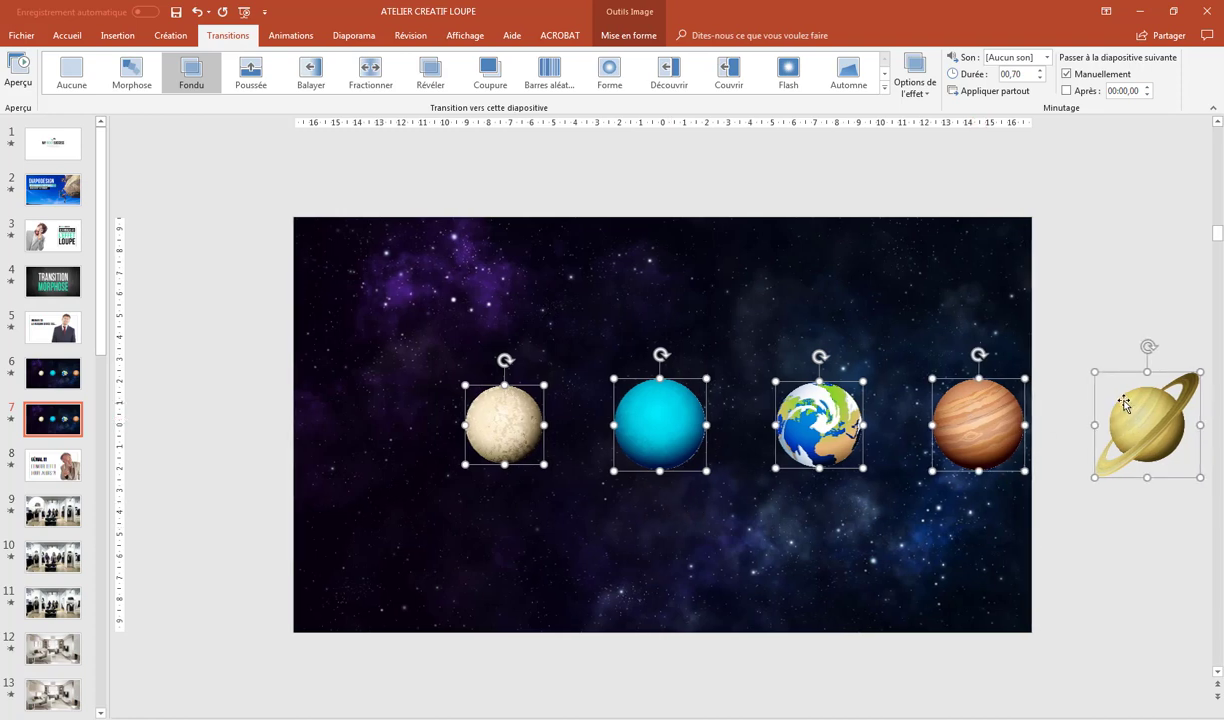
{"action": "left_click_drag", "start_coordinate": [1137, 418], "coordinate": [973, 458]}
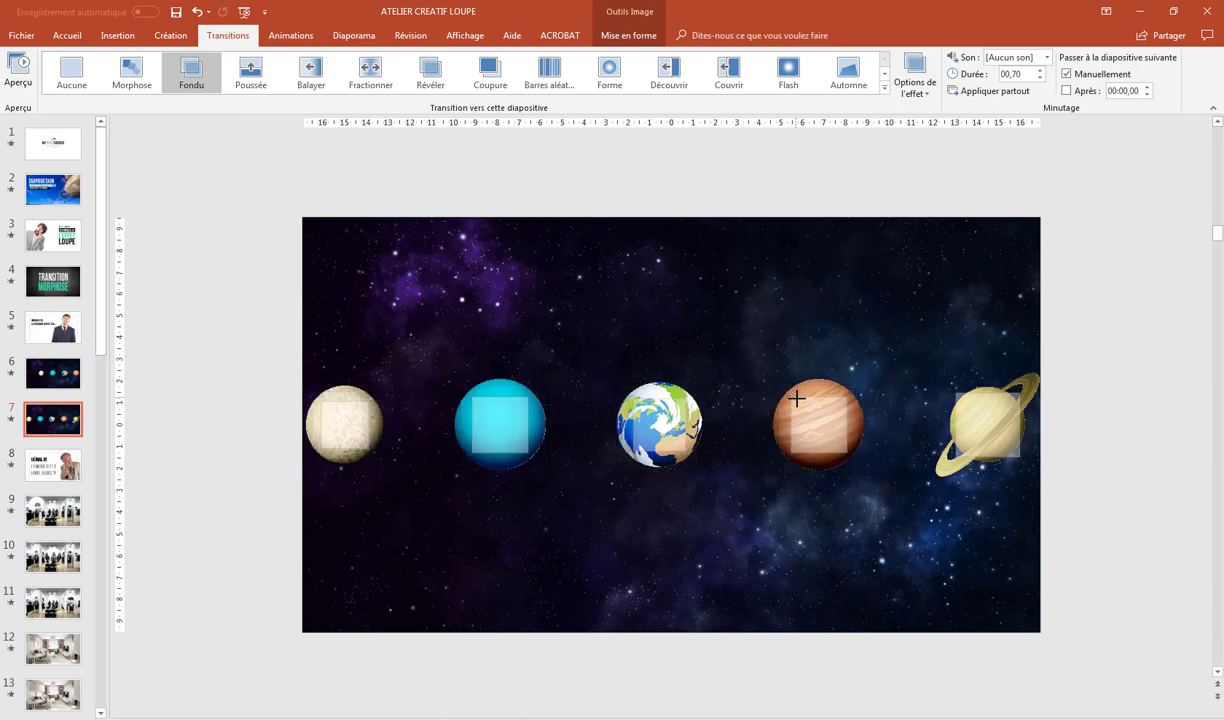
Enlarge the Earth from its centre and scale the starry background beyond the slide edges.
{"action": "left_click", "coordinate": [1085, 410]}
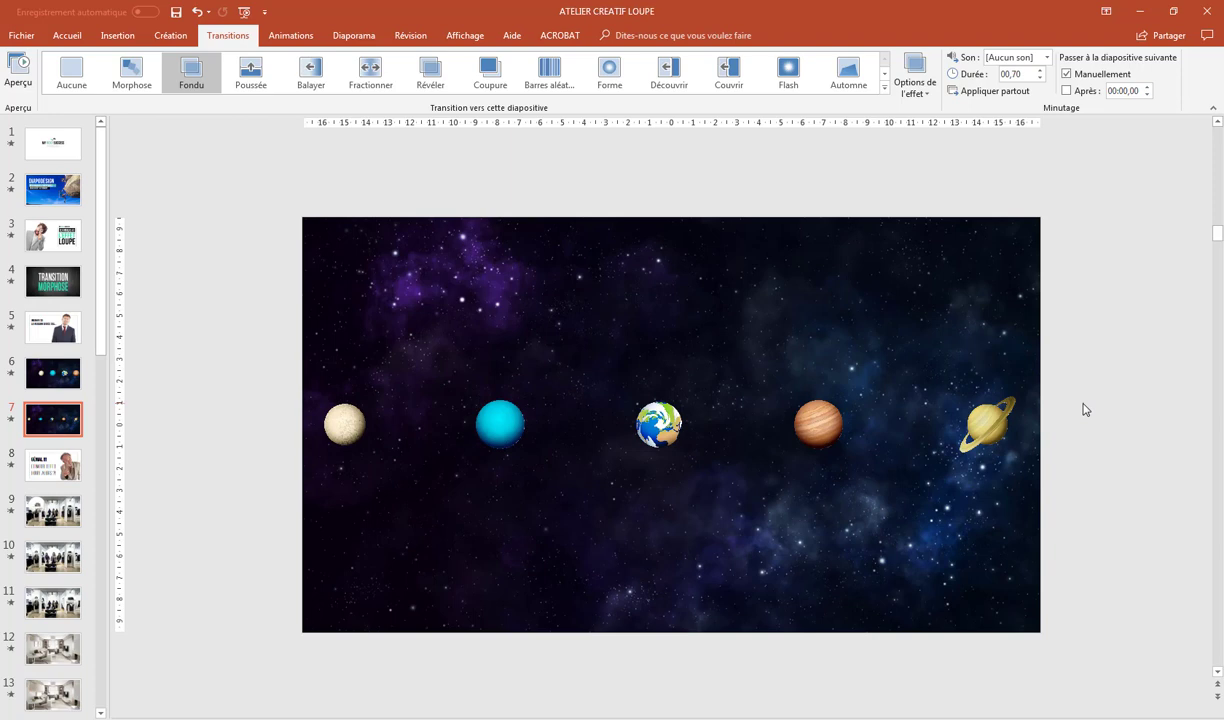
{"action": "left_click", "coordinate": [662, 428]}
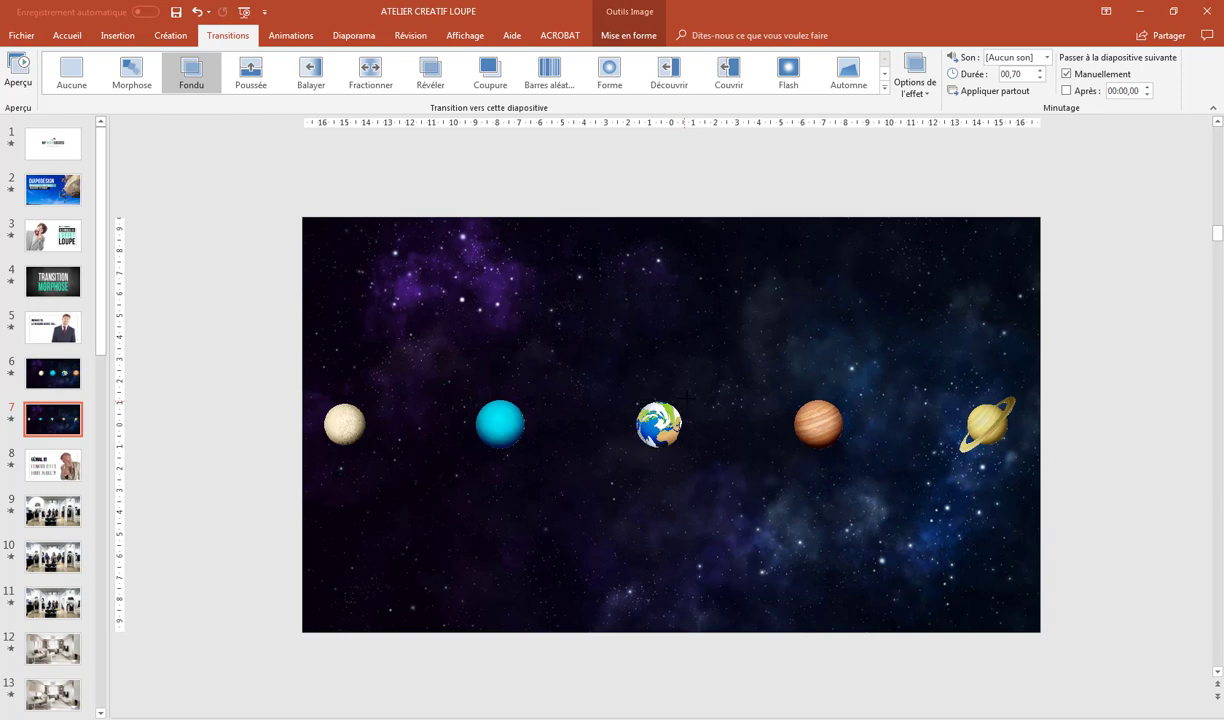
{"action": "left_click_drag", "start_coordinate": [659, 425], "coordinate": [760, 358]}
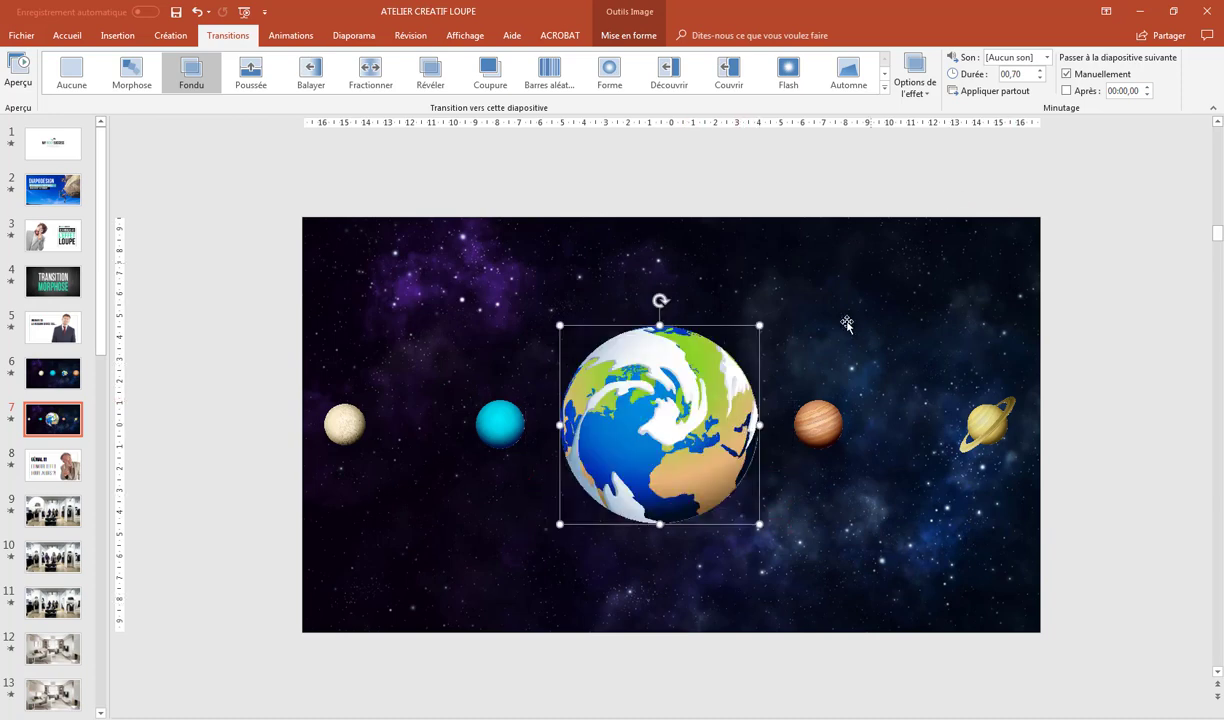
{"action": "left_click", "coordinate": [908, 248]}
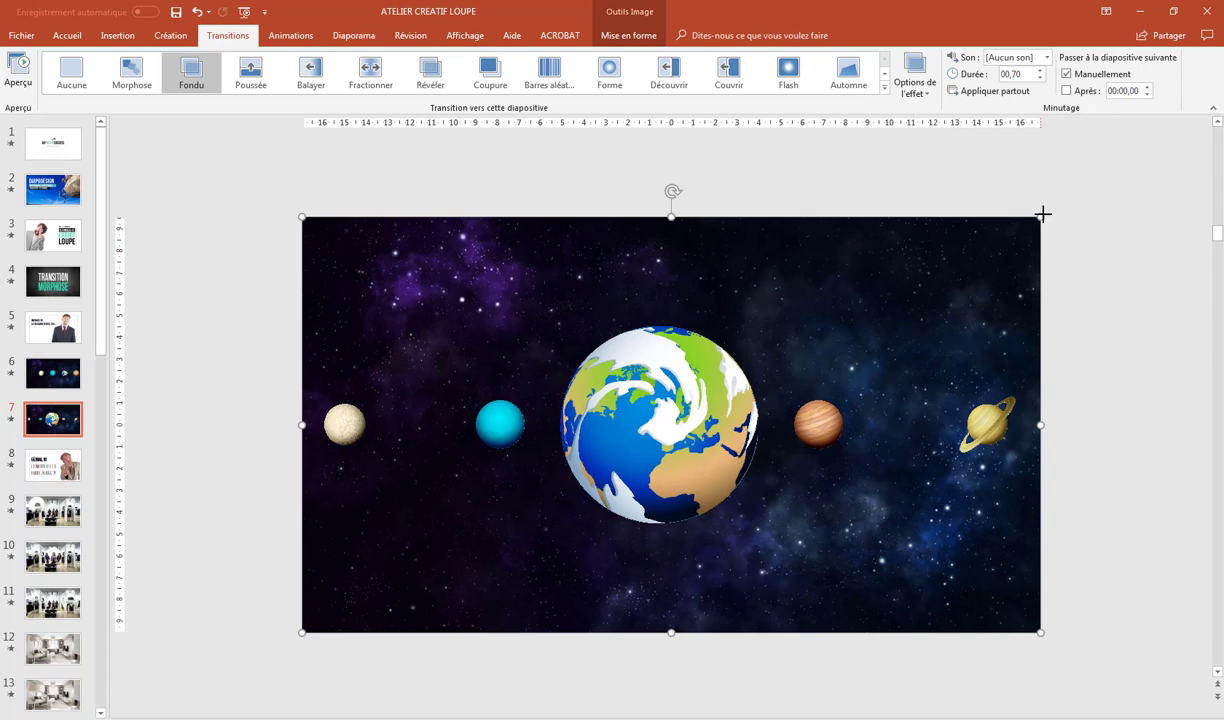
{"action": "left_click_drag", "start_coordinate": [1042, 214], "coordinate": [1154, 141]}
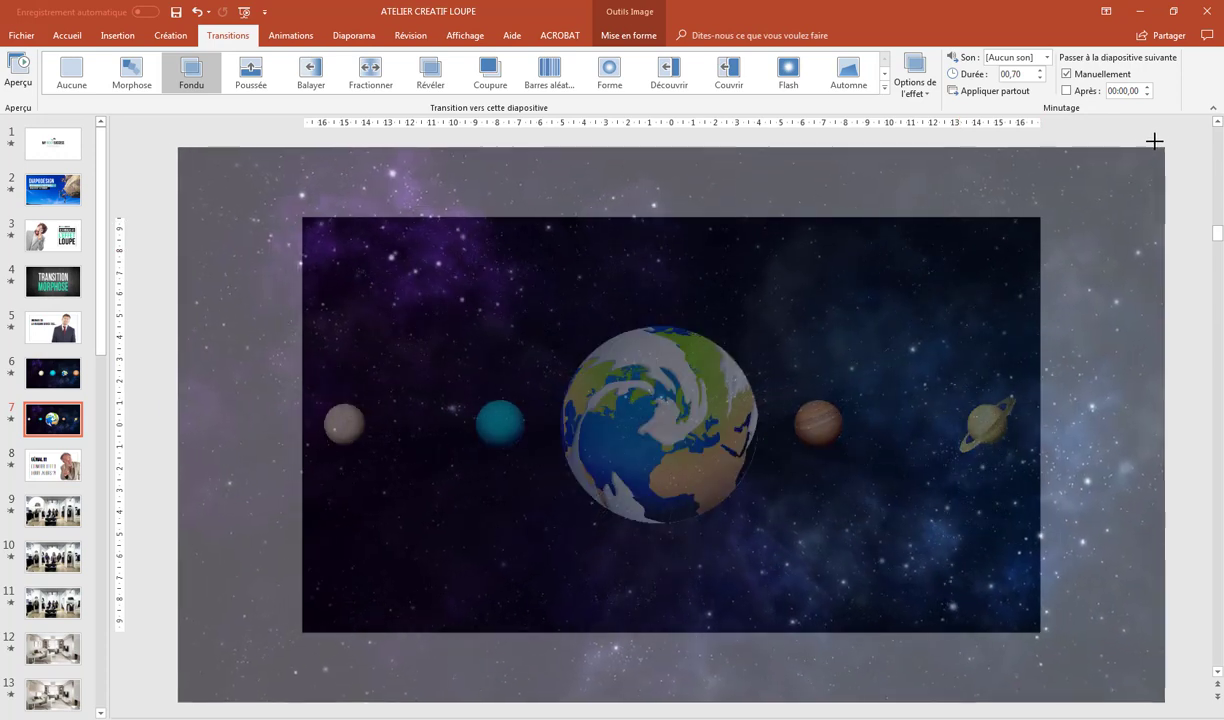
{"action": "left_click_drag", "start_coordinate": [1154, 141], "coordinate": [1166, 134]}
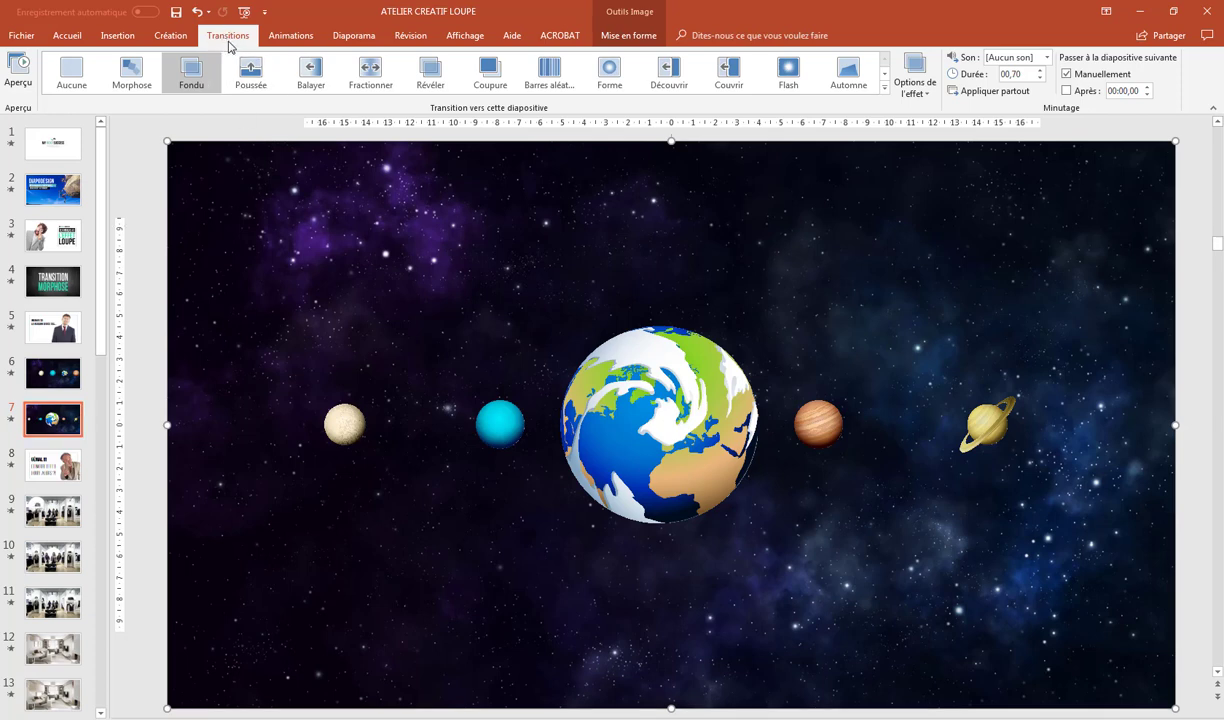
Apply a Morphose transition to slide 7, preview it from slide 6, and go to slide 8.
{"action": "left_click", "coordinate": [131, 74]}
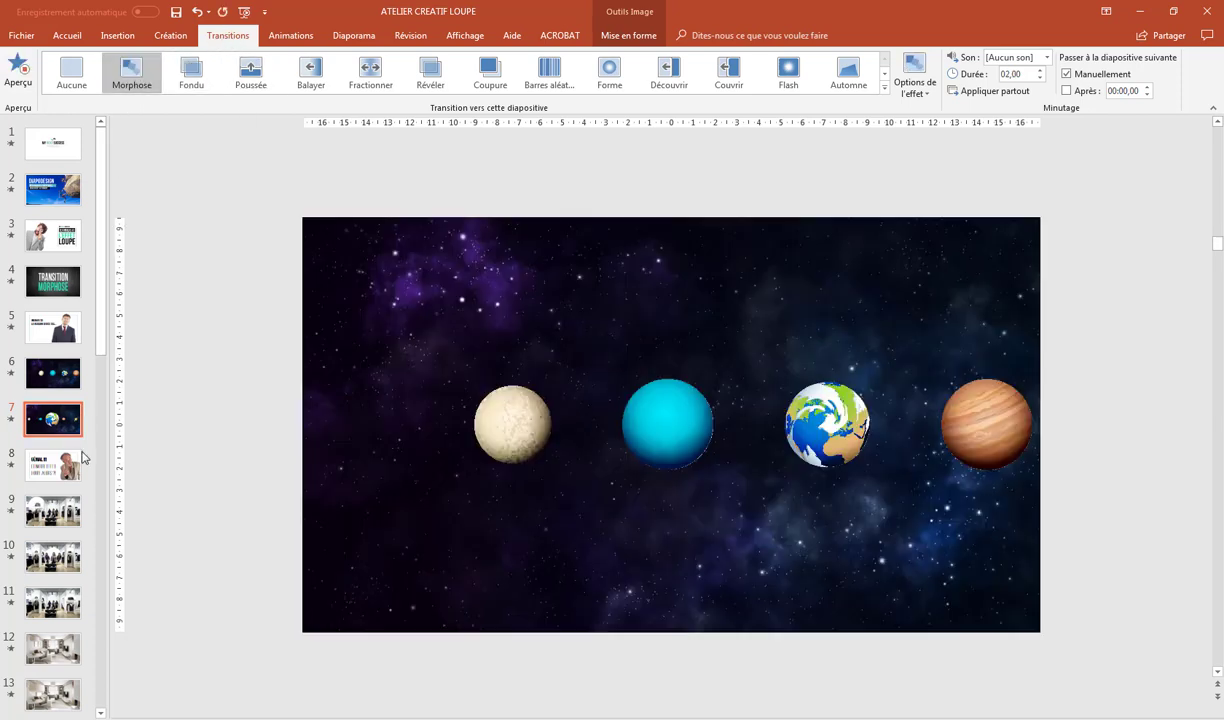
{"action": "left_click", "coordinate": [49, 376]}
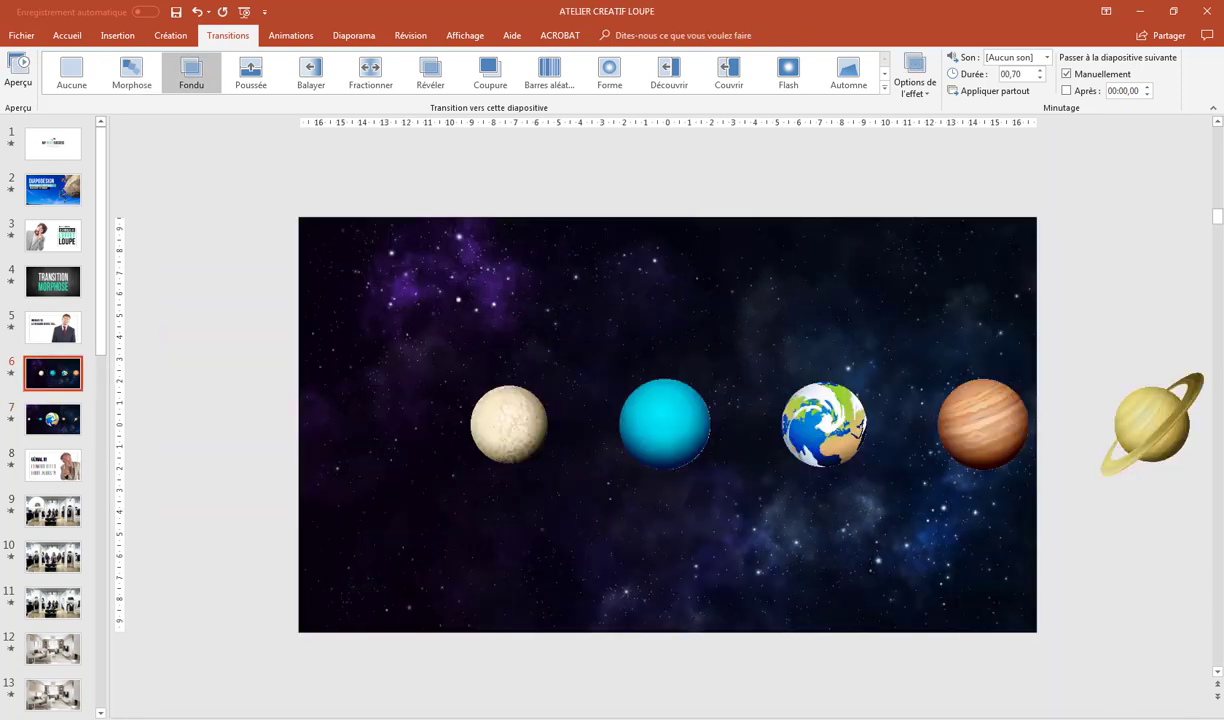
{"action": "key", "text": "shift+F5"}
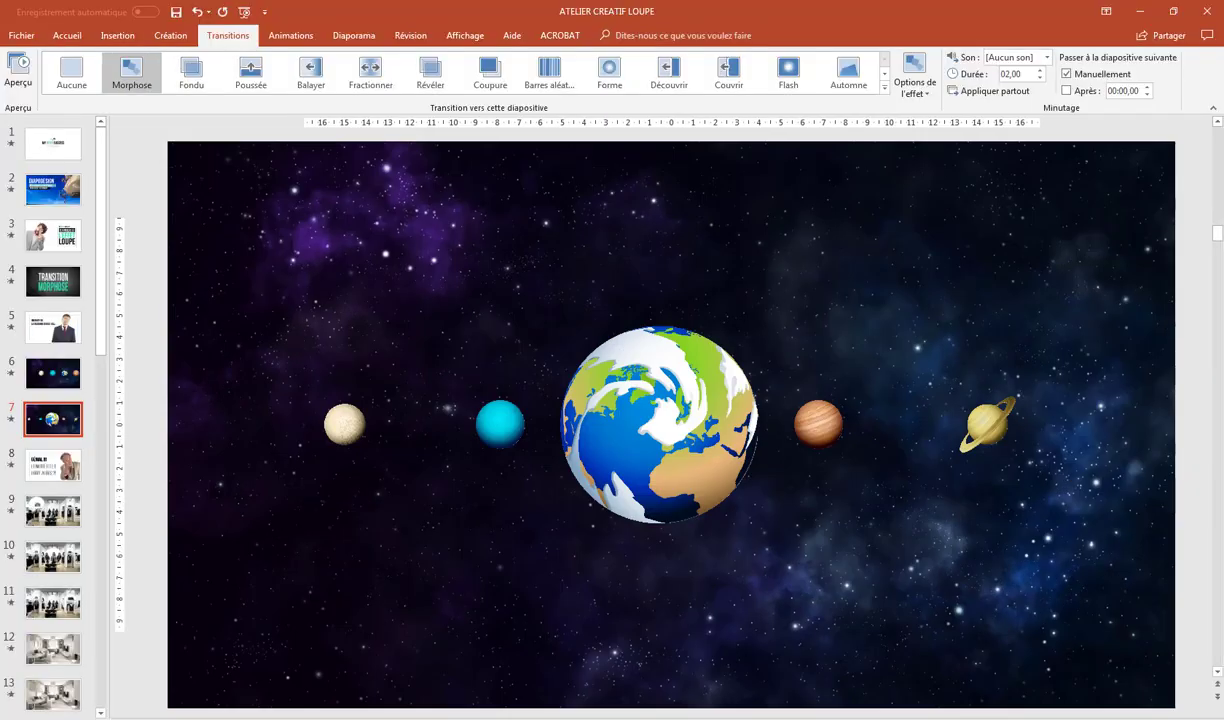
{"action": "left_click", "coordinate": [53, 465]}
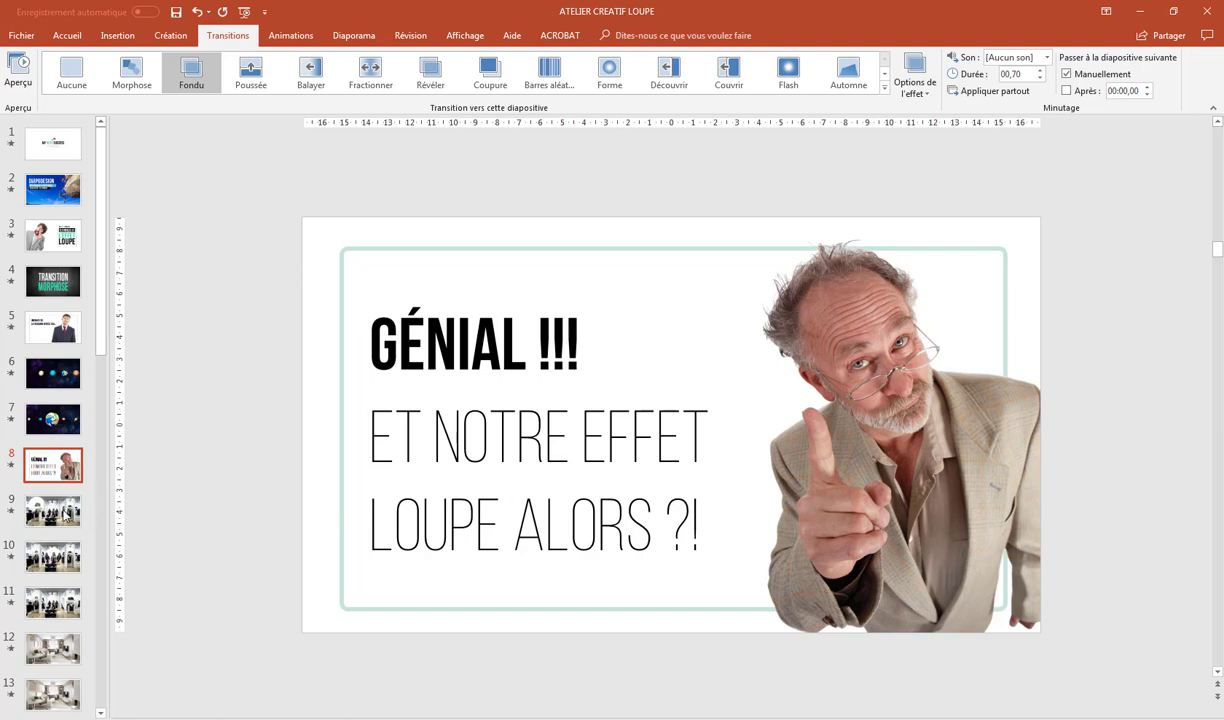
Play the slideshow from slide 9 up to the Mona Lisa loupe slides.
{"action": "left_click", "coordinate": [62, 495]}
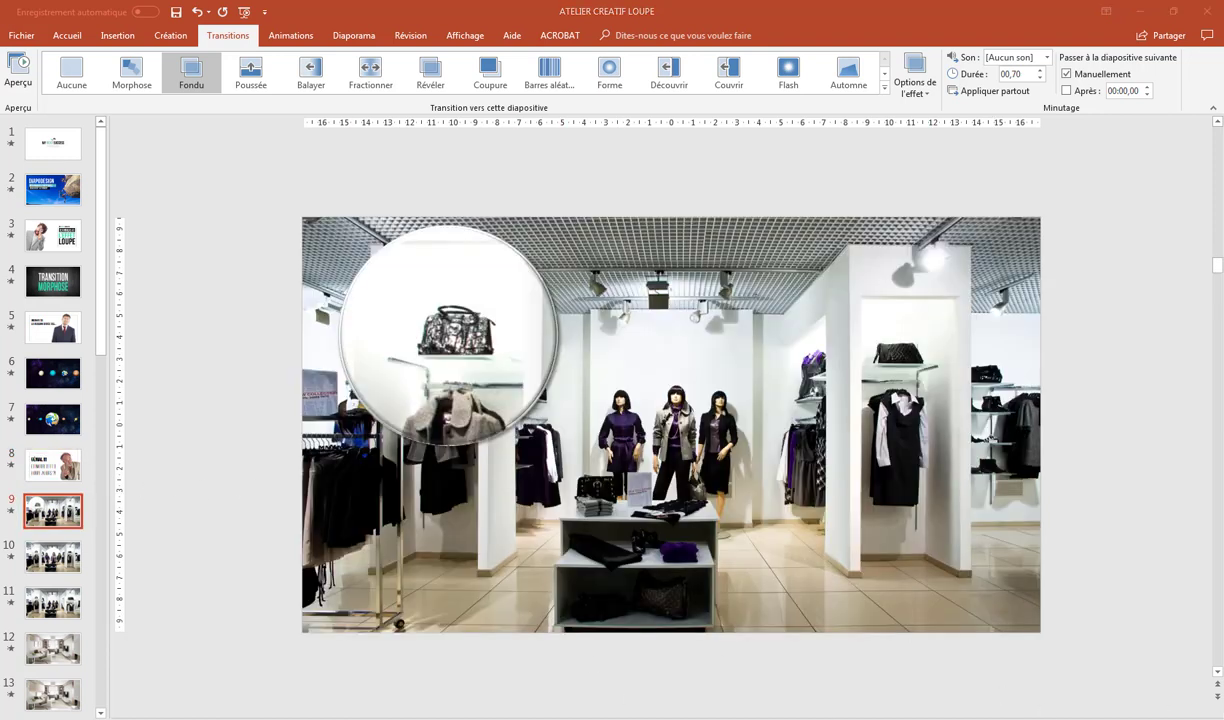
{"action": "key", "text": "shift+F5"}
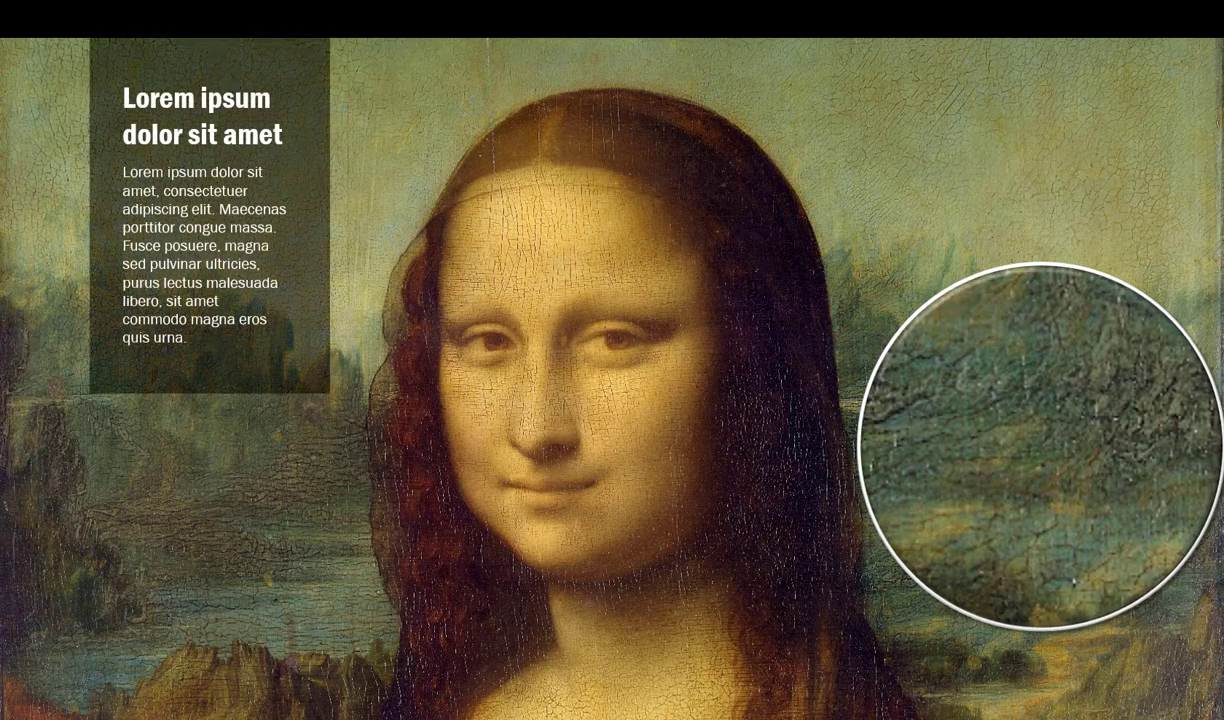
End the show, select blank slide 32, and switch to Masque des diapositives view.
{"action": "key", "text": "Escape"}
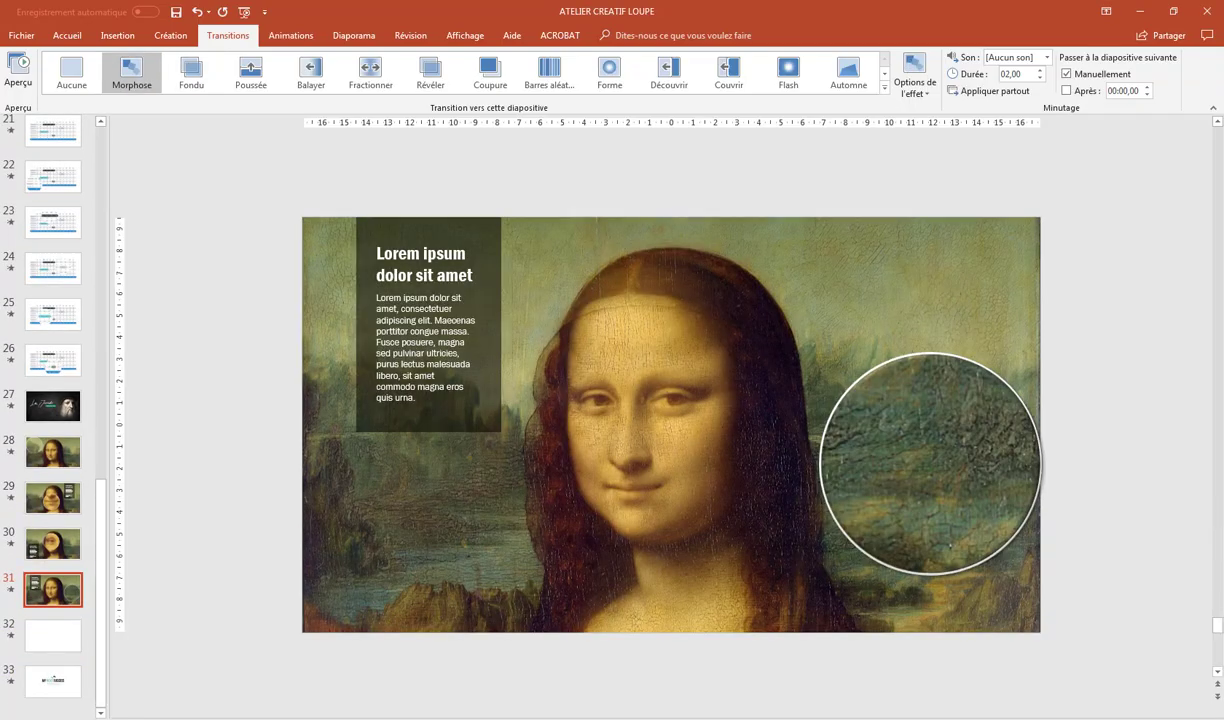
{"action": "left_click", "coordinate": [52, 635]}
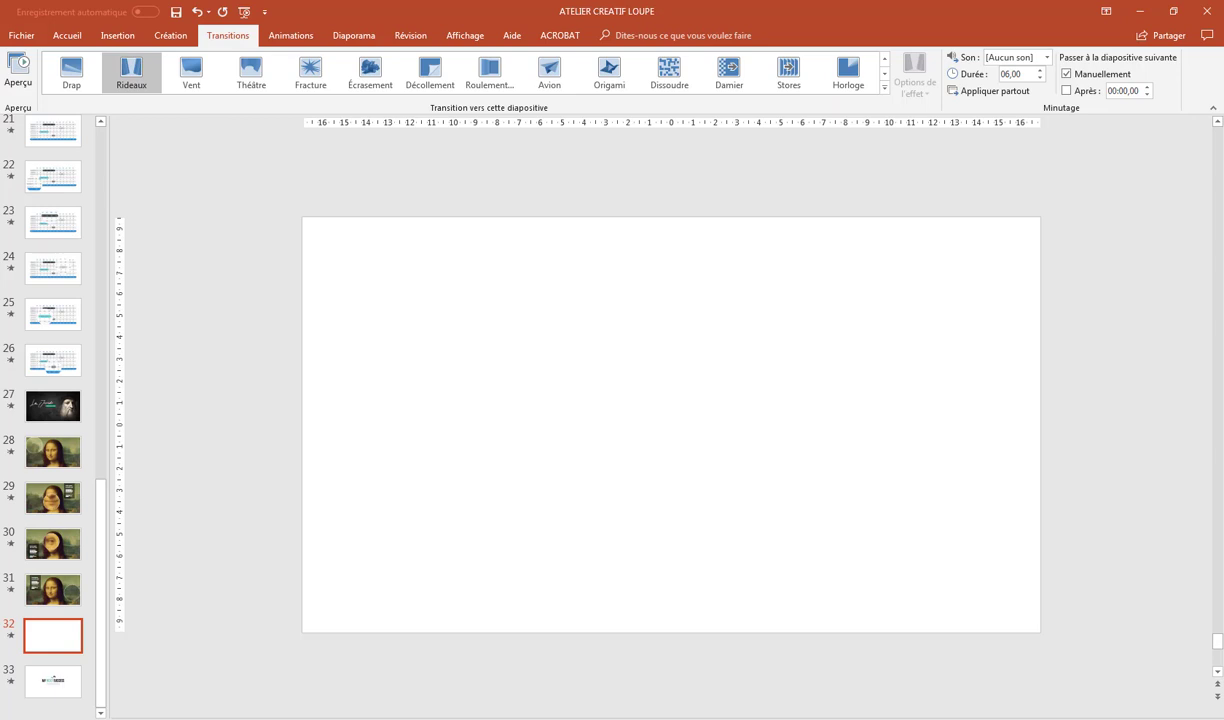
{"action": "left_click", "coordinate": [468, 36]}
{"action": "left_click", "coordinate": [207, 70]}
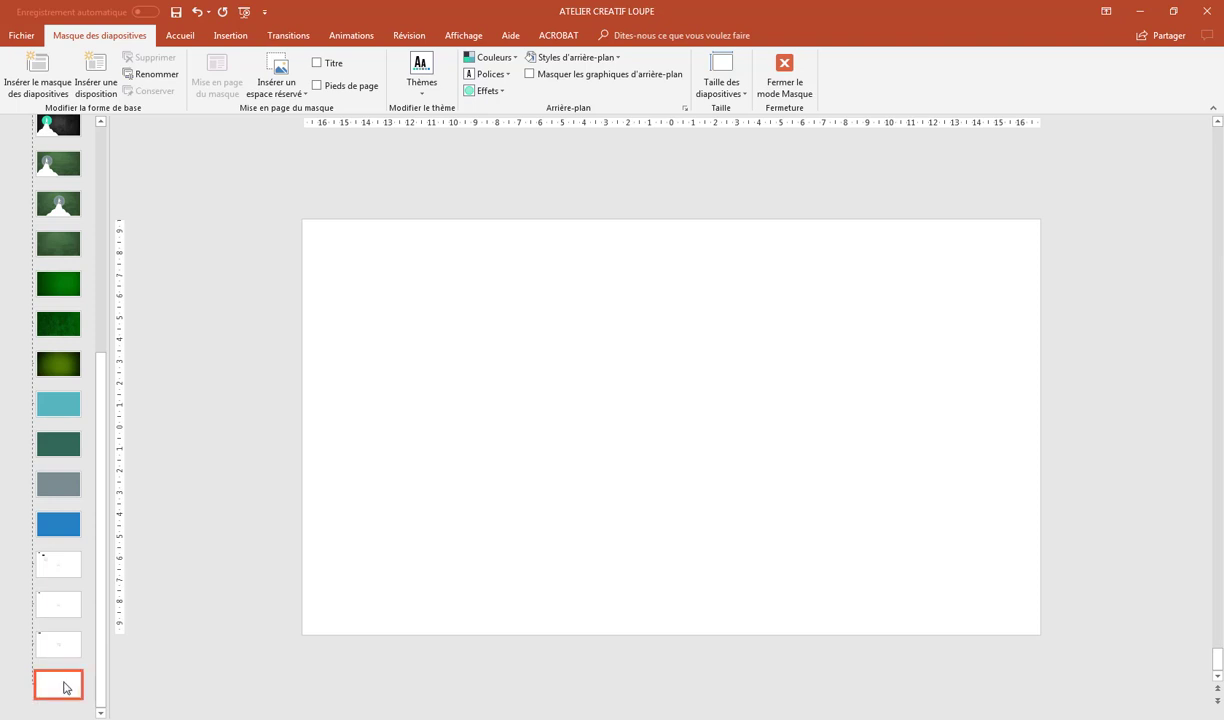
Duplicate the Title and Content layout into a new 1_Title and Content layout.
{"action": "key", "text": "ctrl+d"}
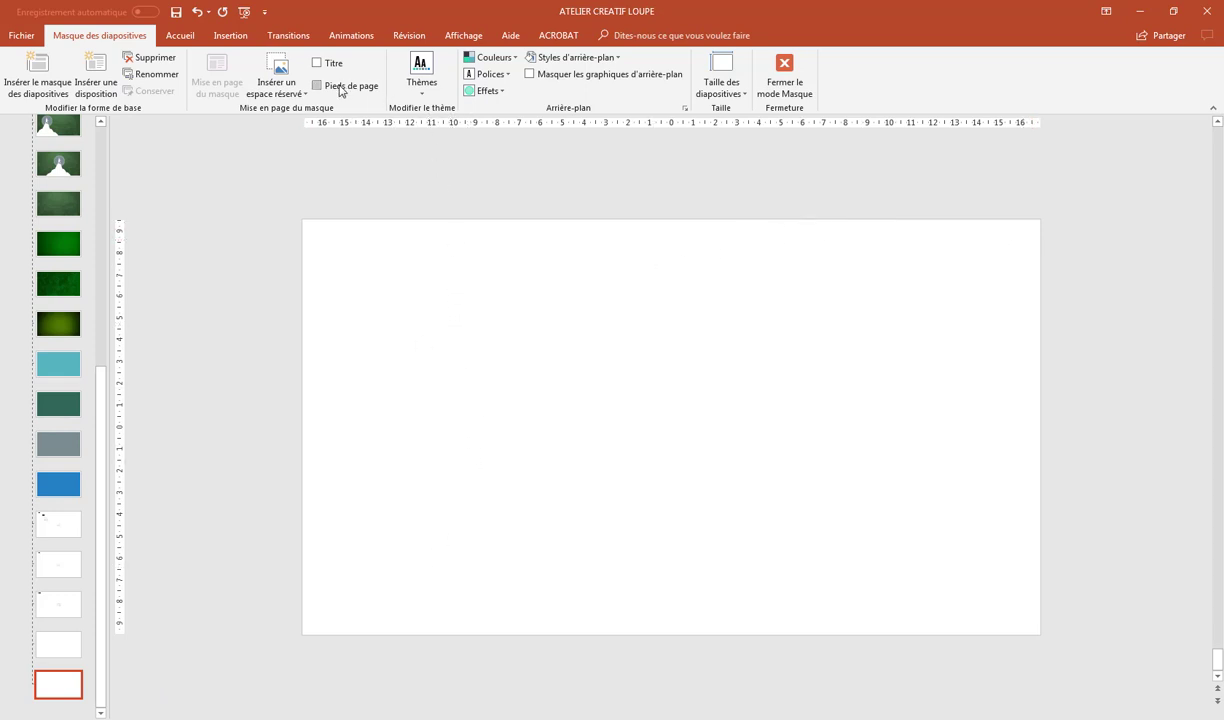
{"action": "left_click", "coordinate": [289, 97]}
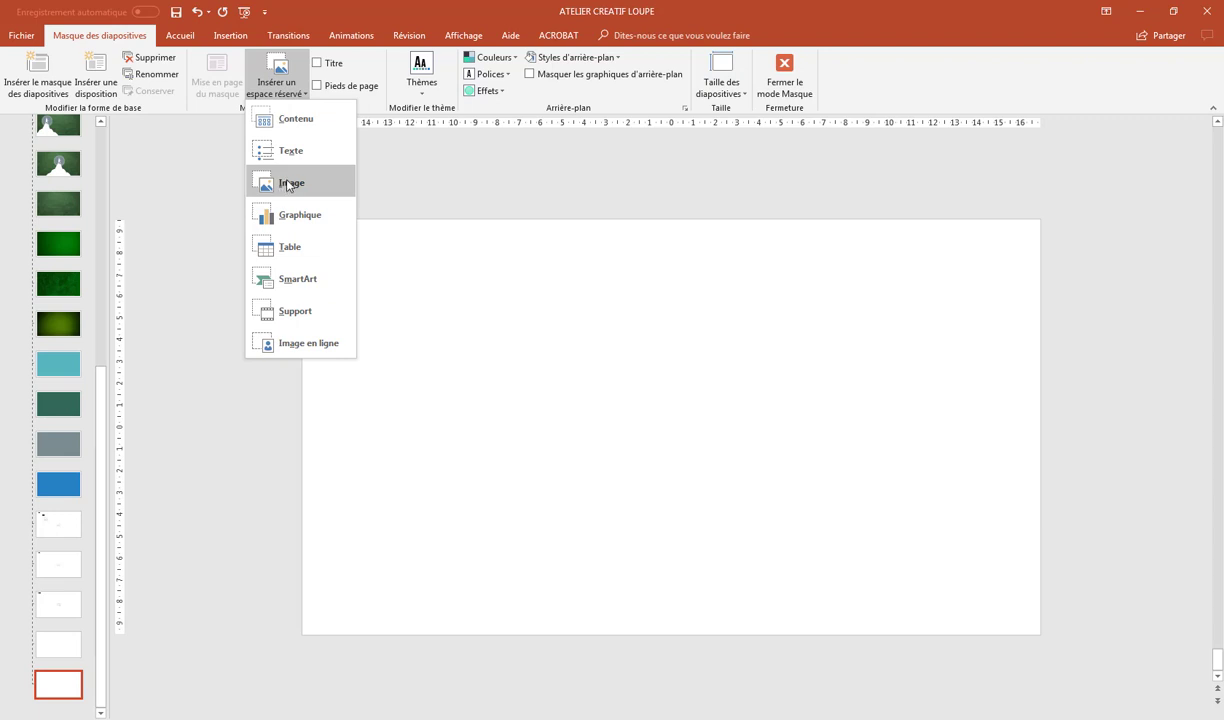
Draw an Image placeholder covering the whole layout, 19.05 cm by 33.87 cm.
{"action": "left_click", "coordinate": [287, 184]}
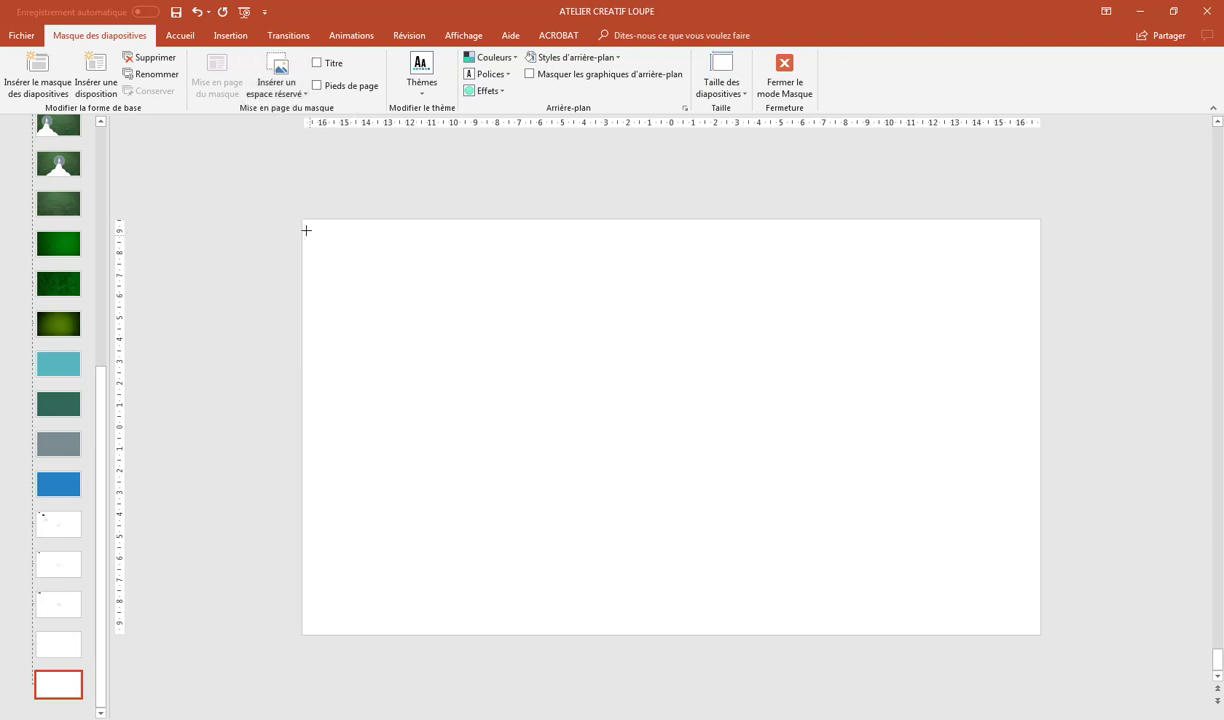
{"action": "mouse_move", "coordinate": [321, 239]}
{"action": "left_mouse_down"}
{"action": "mouse_move", "coordinate": [653, 445]}
{"action": "mouse_move", "coordinate": [1016, 634]}
{"action": "left_mouse_up"}
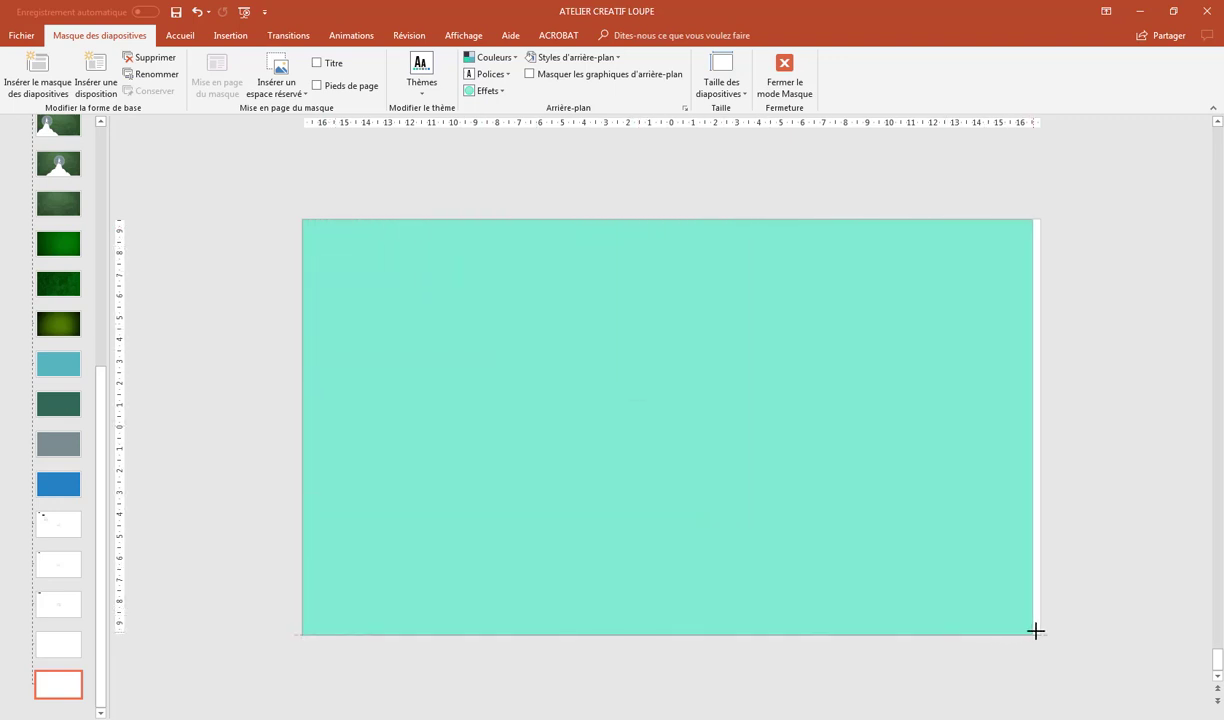
{"action": "left_click_drag", "start_coordinate": [1016, 634], "coordinate": [1041, 634]}
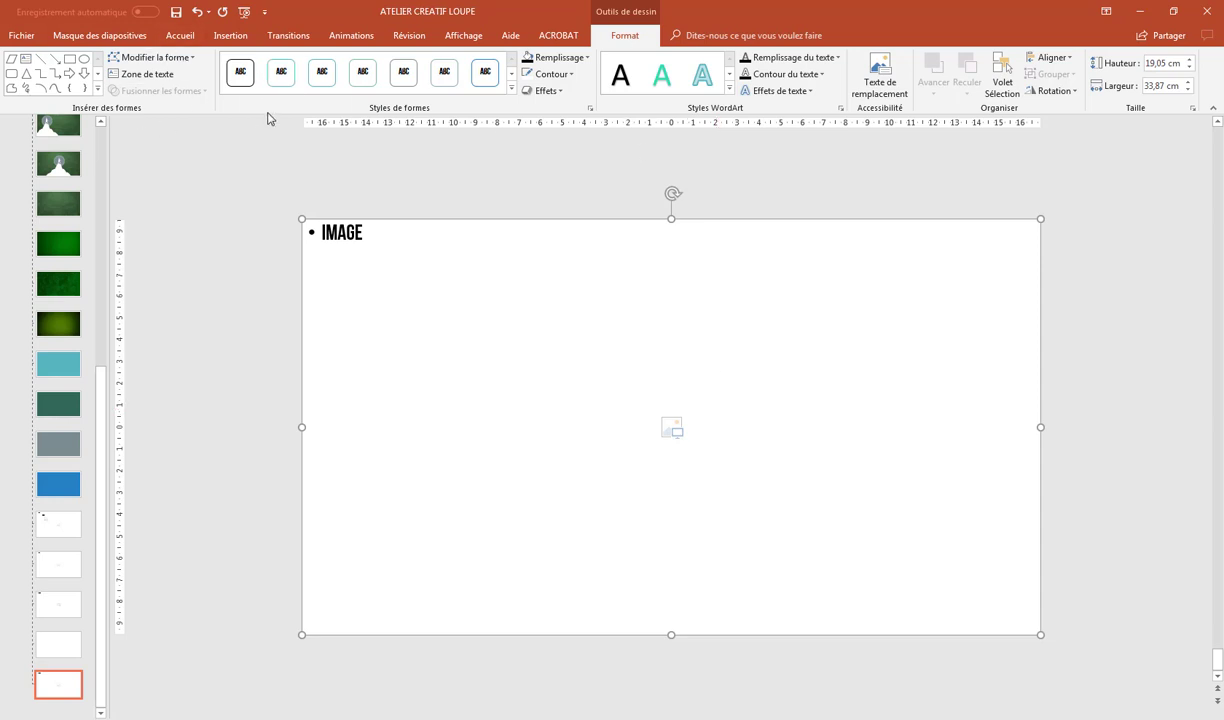
{"action": "left_click", "coordinate": [100, 35]}
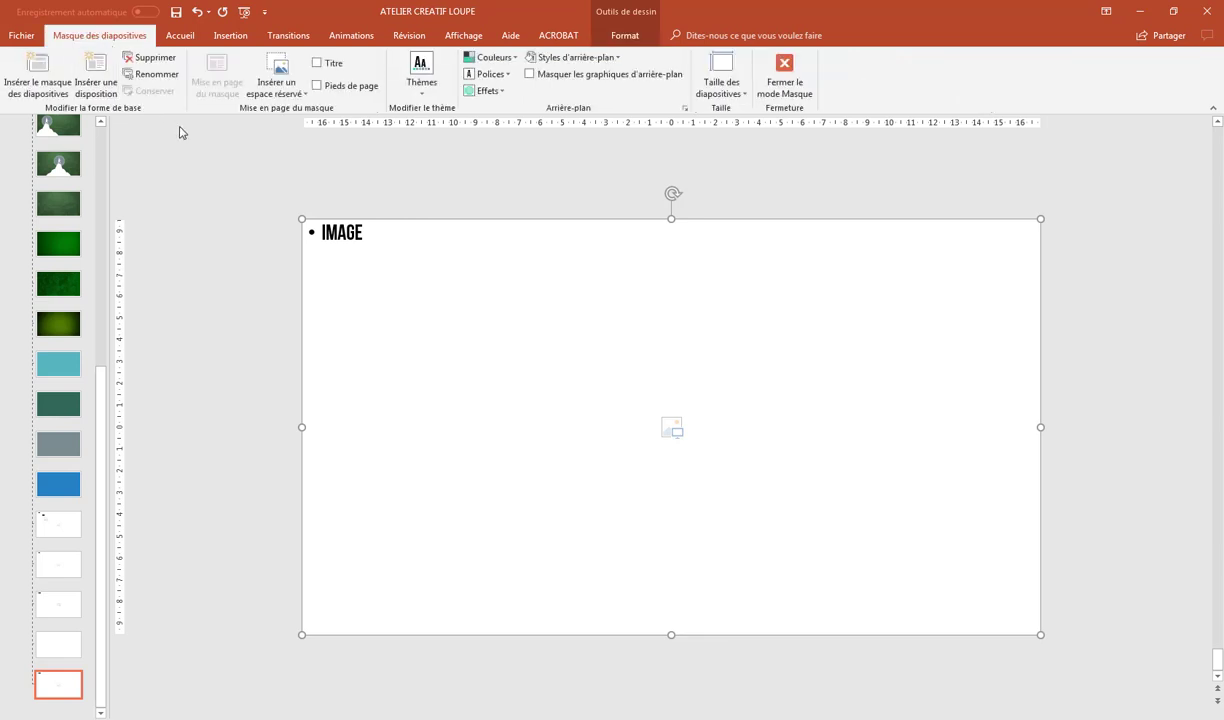
Add a second 8.09 cm square Image placeholder near the top-left and fill it blue.
{"action": "left_click", "coordinate": [270, 94]}
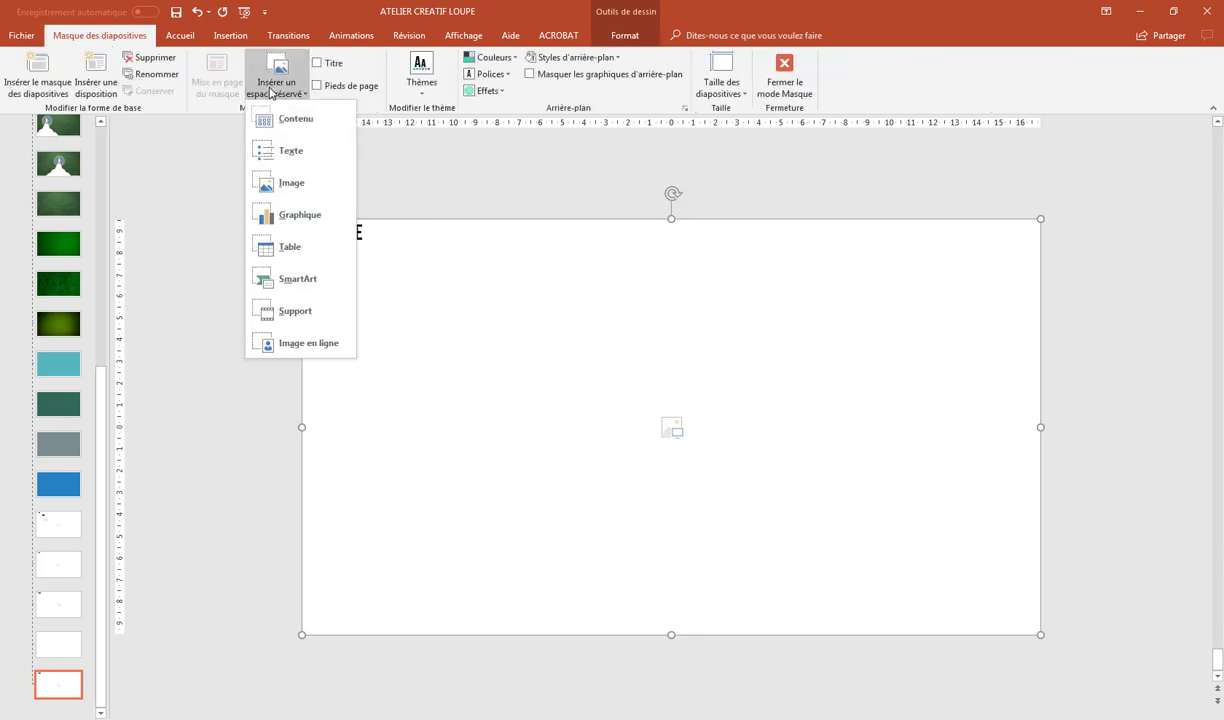
{"action": "left_click", "coordinate": [273, 186]}
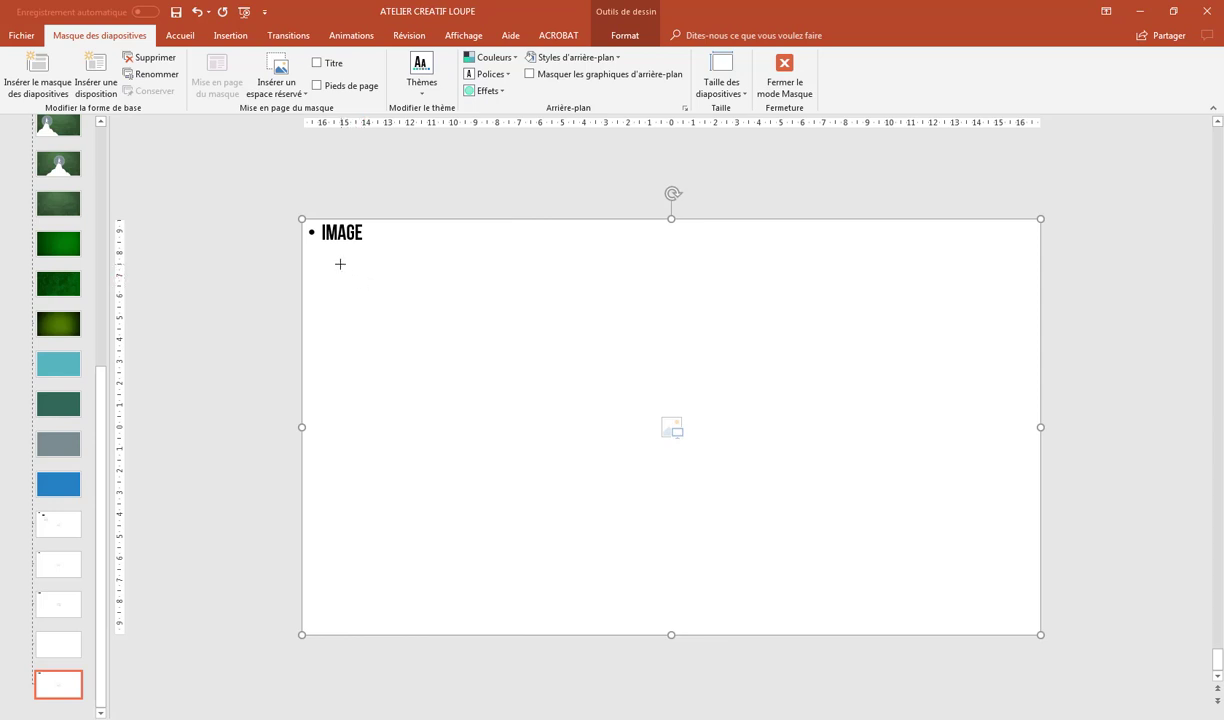
{"action": "left_click_drag", "start_coordinate": [333, 262], "coordinate": [510, 437]}
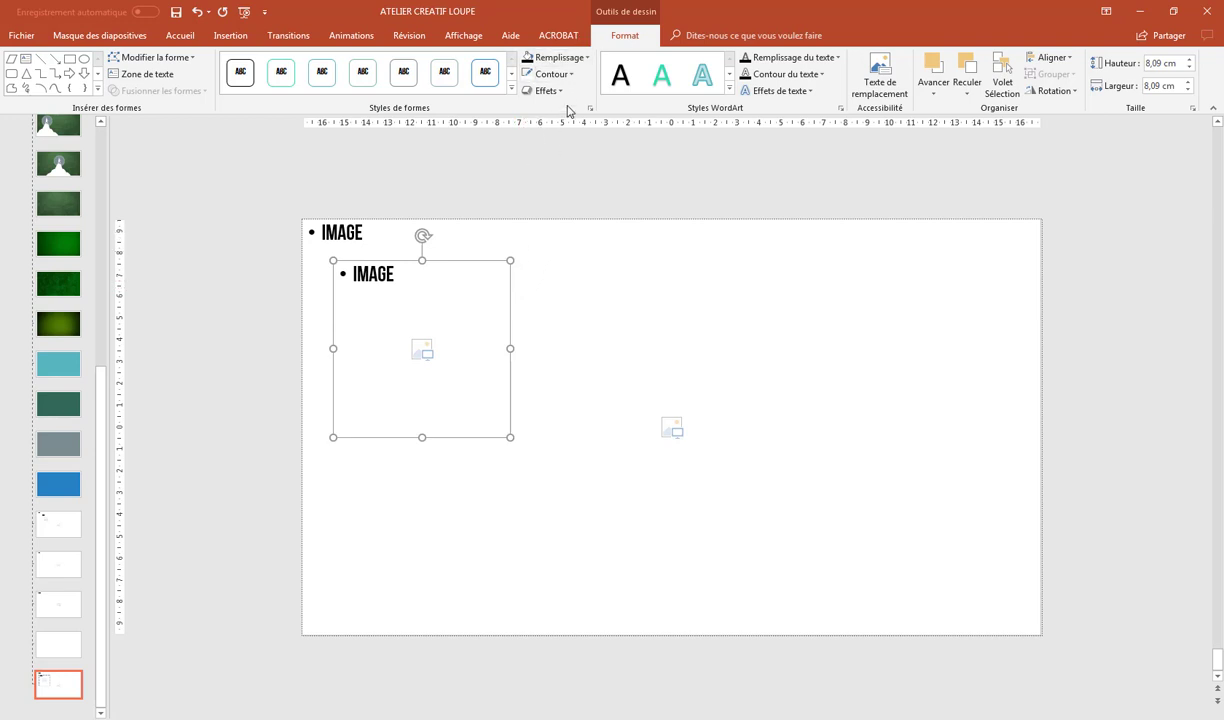
{"action": "left_click", "coordinate": [556, 58]}
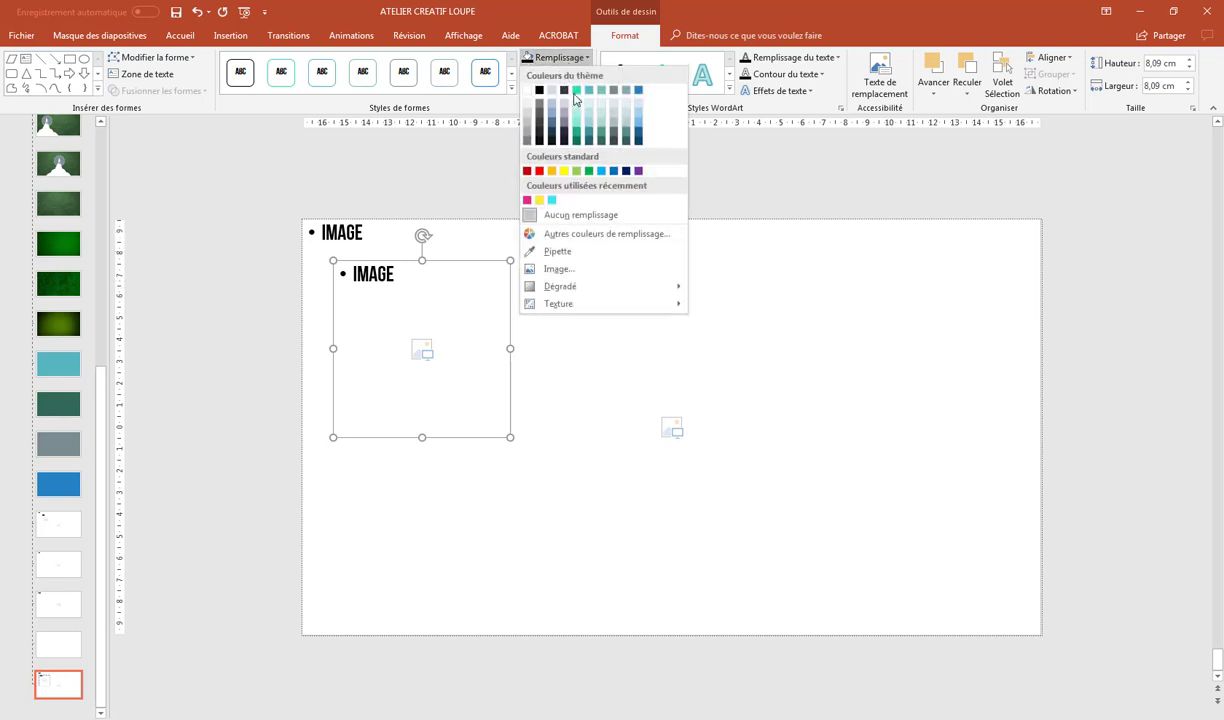
{"action": "left_click", "coordinate": [636, 91]}
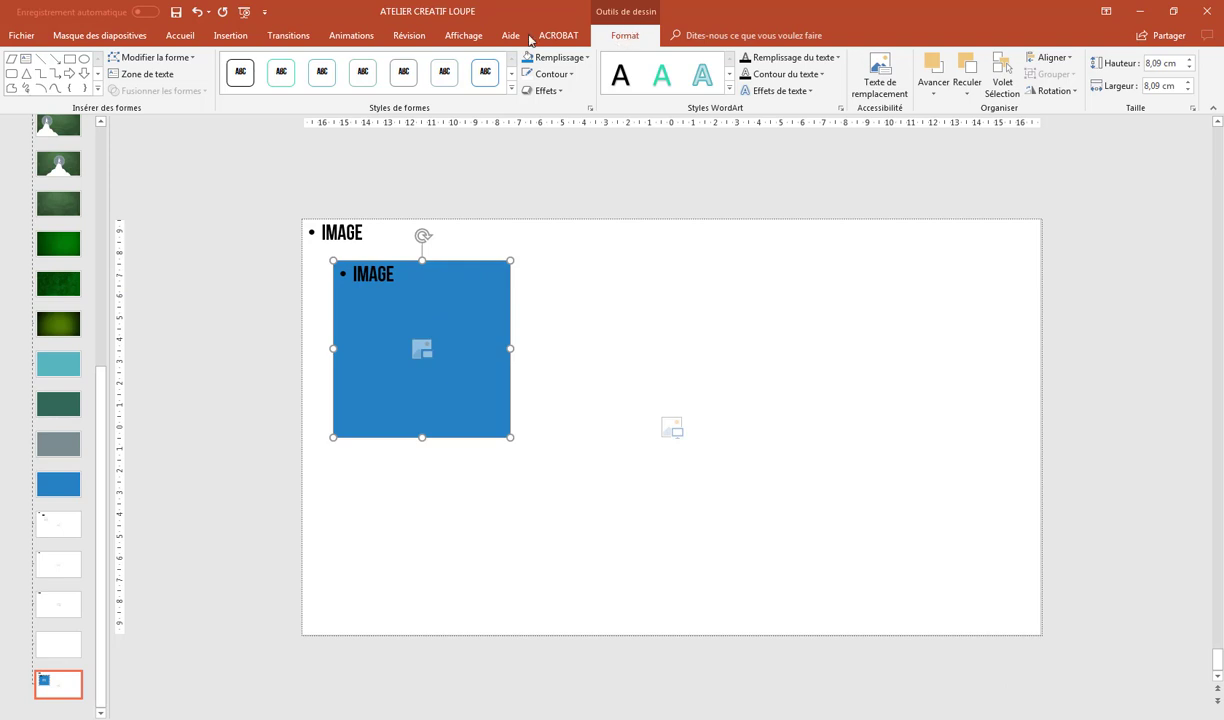
Change the small blue square placeholder's shape into a circle.
{"action": "left_click", "coordinate": [189, 58]}
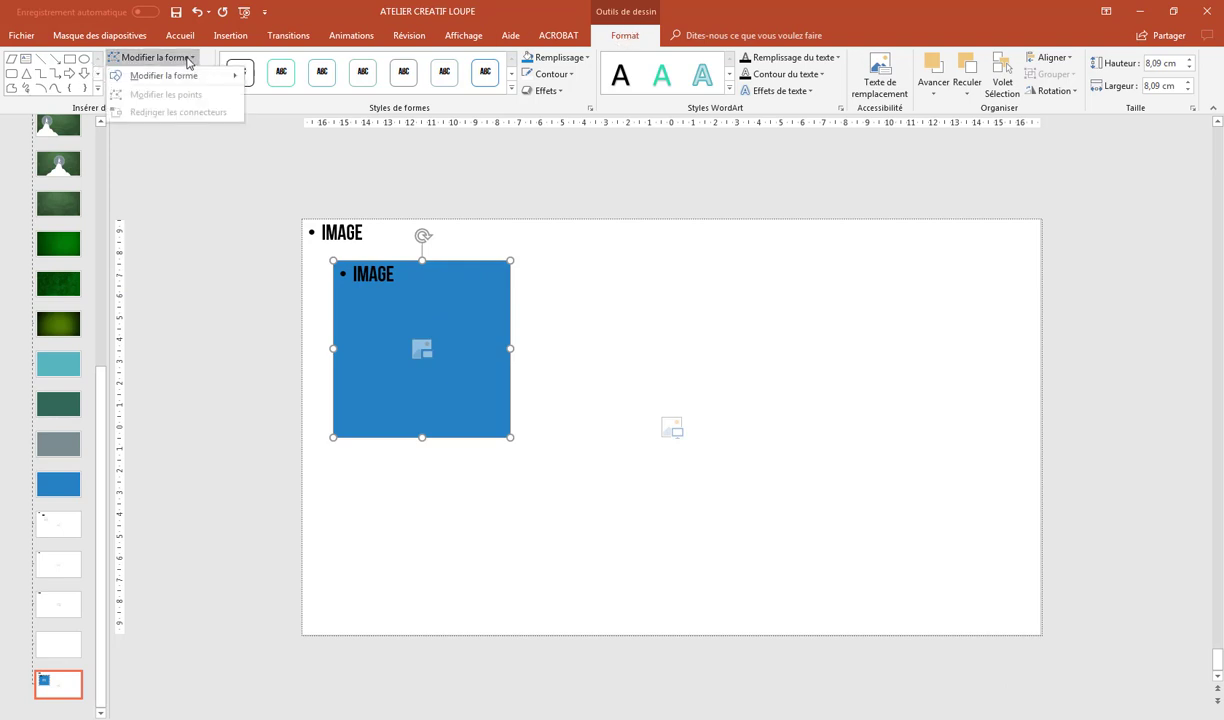
{"action": "mouse_move", "coordinate": [180, 80]}
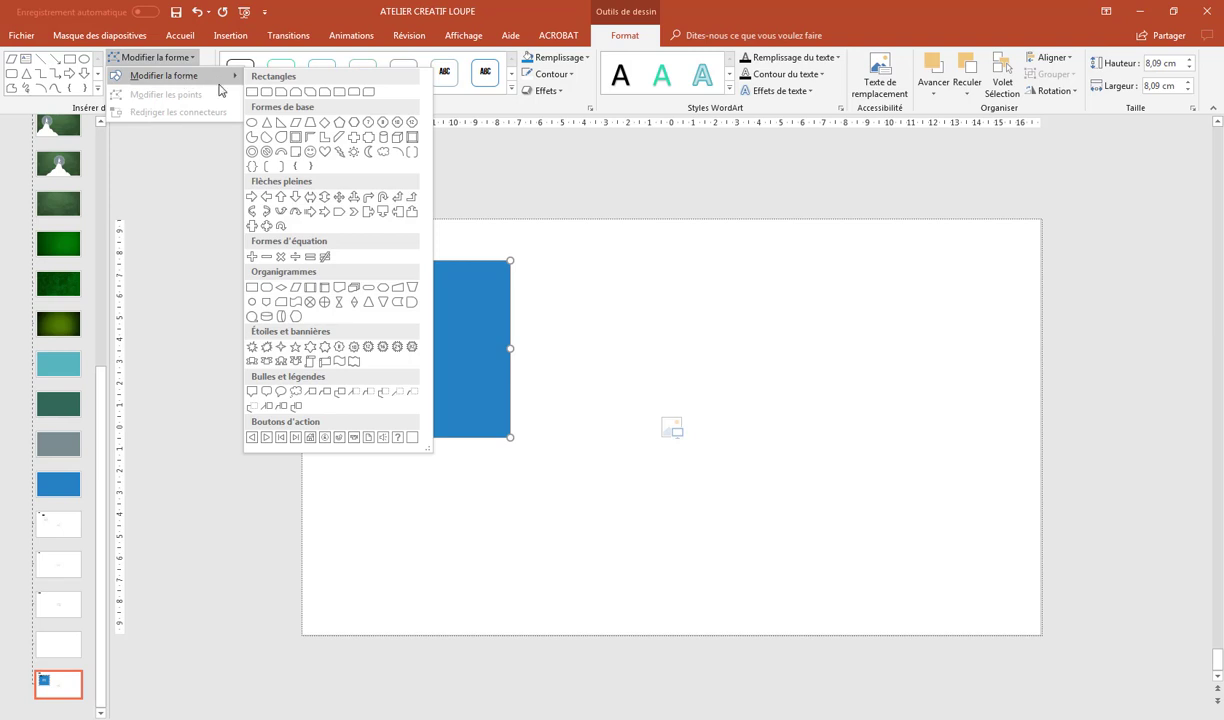
{"action": "left_click", "coordinate": [251, 127]}
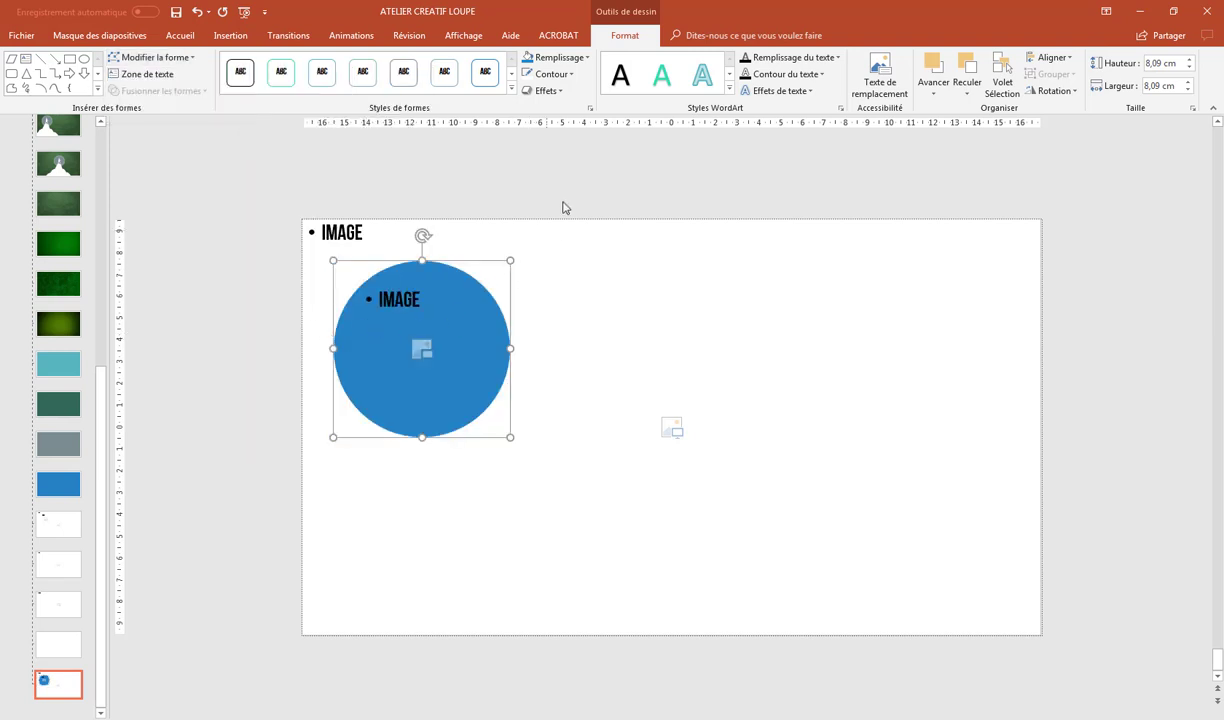
Give the circle an outer Externe shadow and a rounded Arrondi bevel.
{"action": "left_click", "coordinate": [556, 95]}
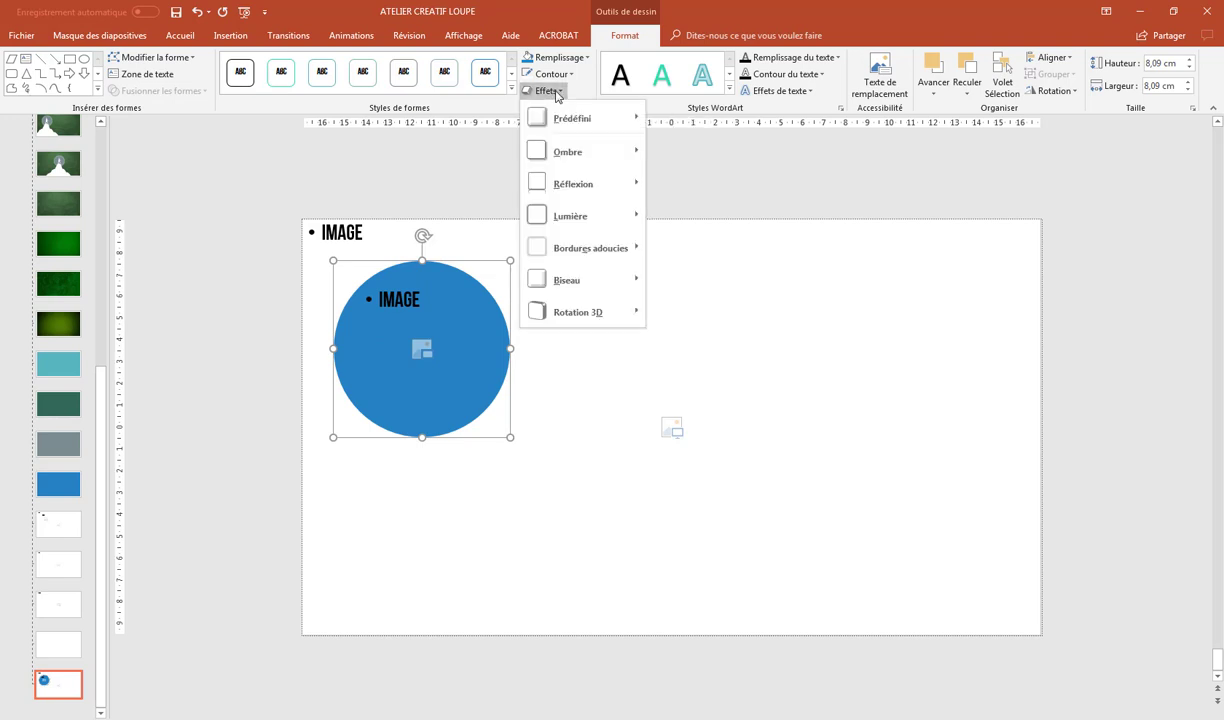
{"action": "mouse_move", "coordinate": [564, 151]}
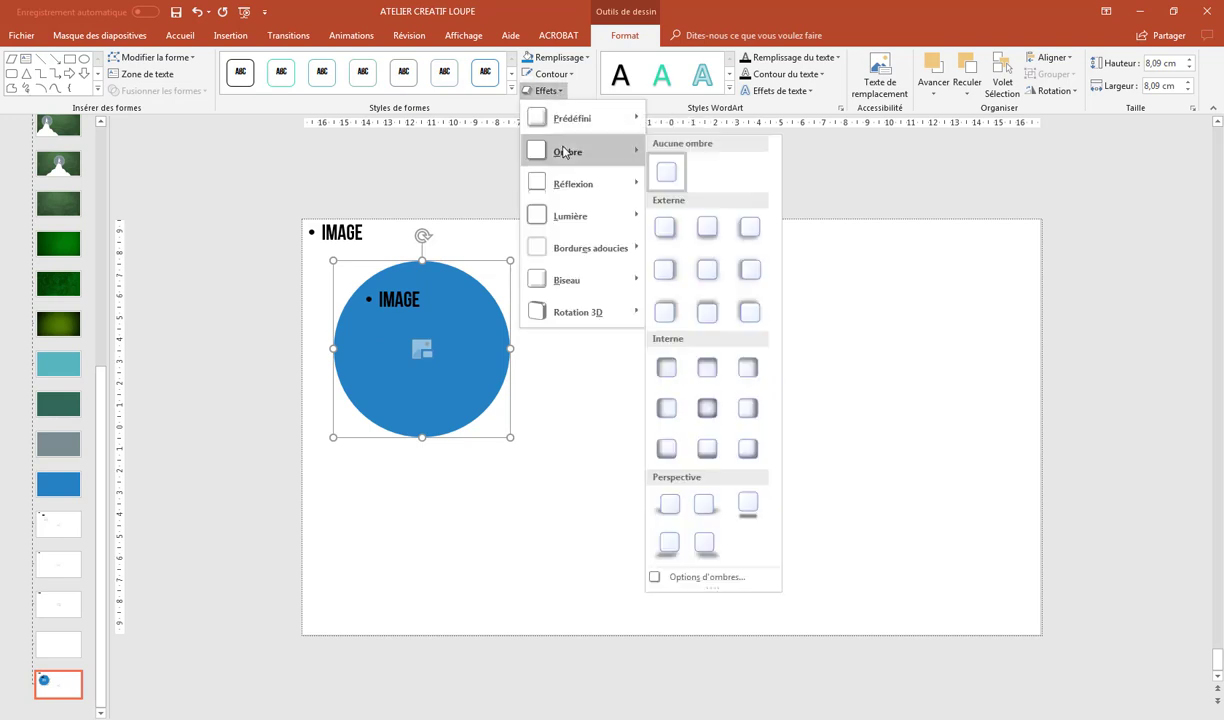
{"action": "left_click", "coordinate": [673, 232]}
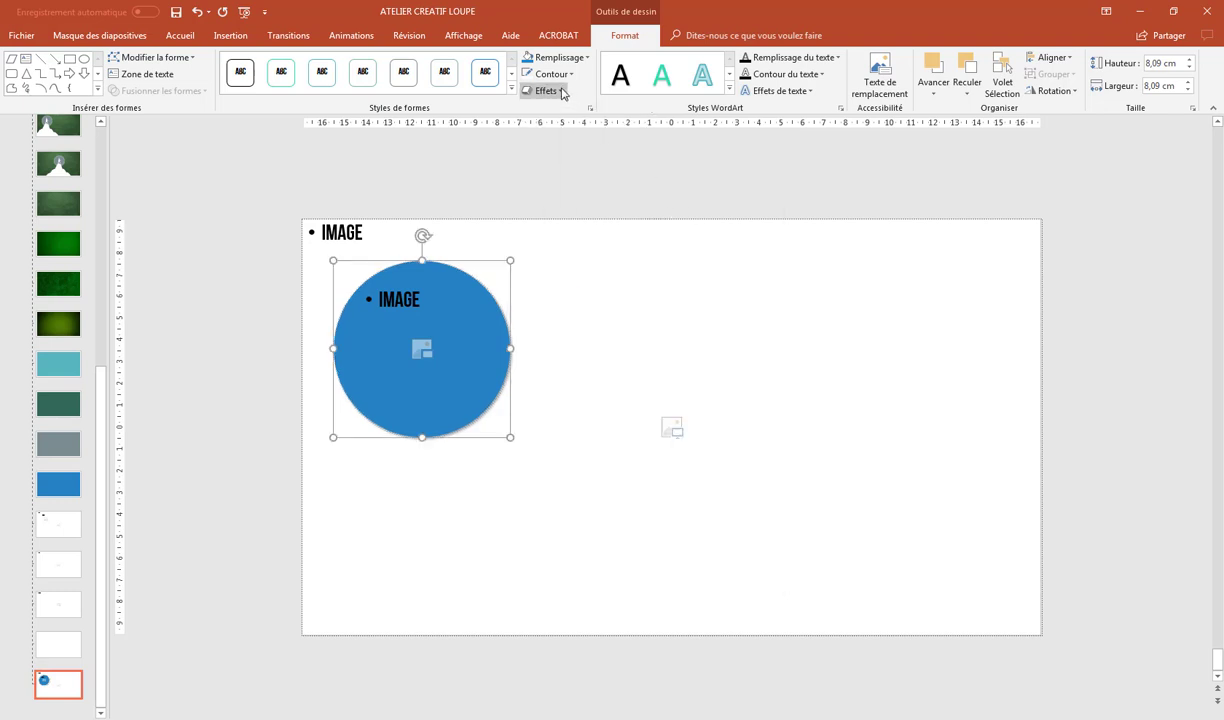
{"action": "left_click", "coordinate": [545, 91]}
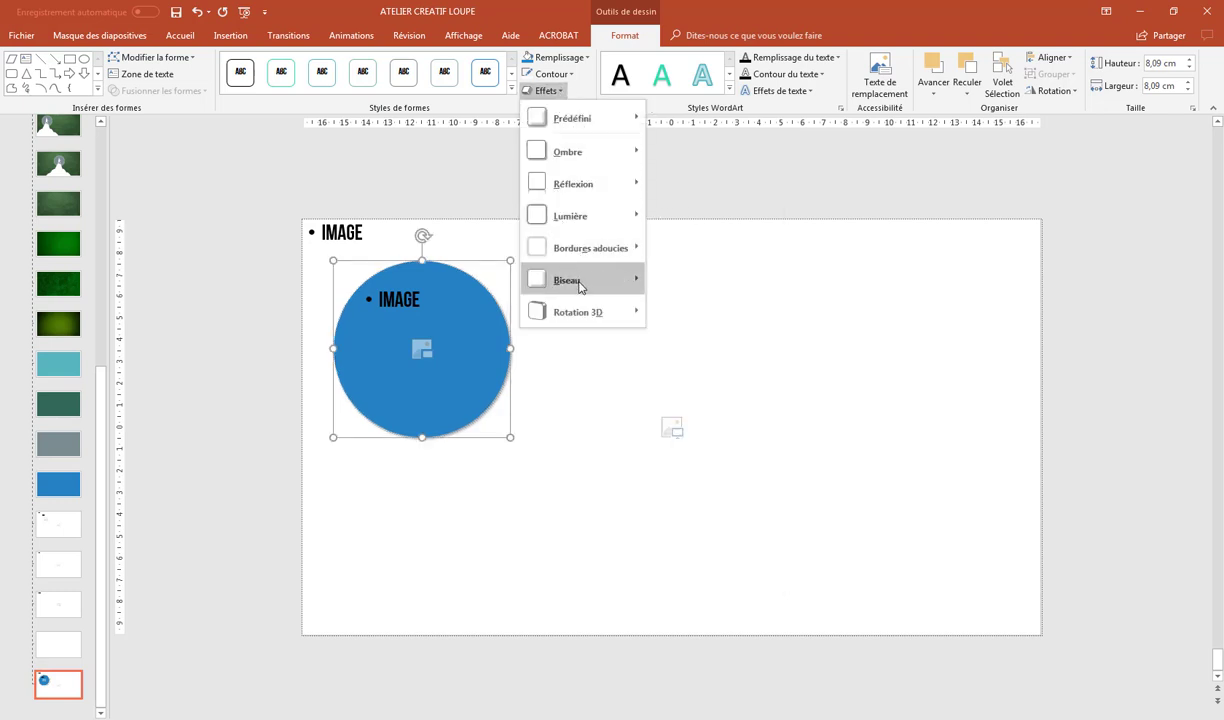
{"action": "mouse_move", "coordinate": [557, 275]}
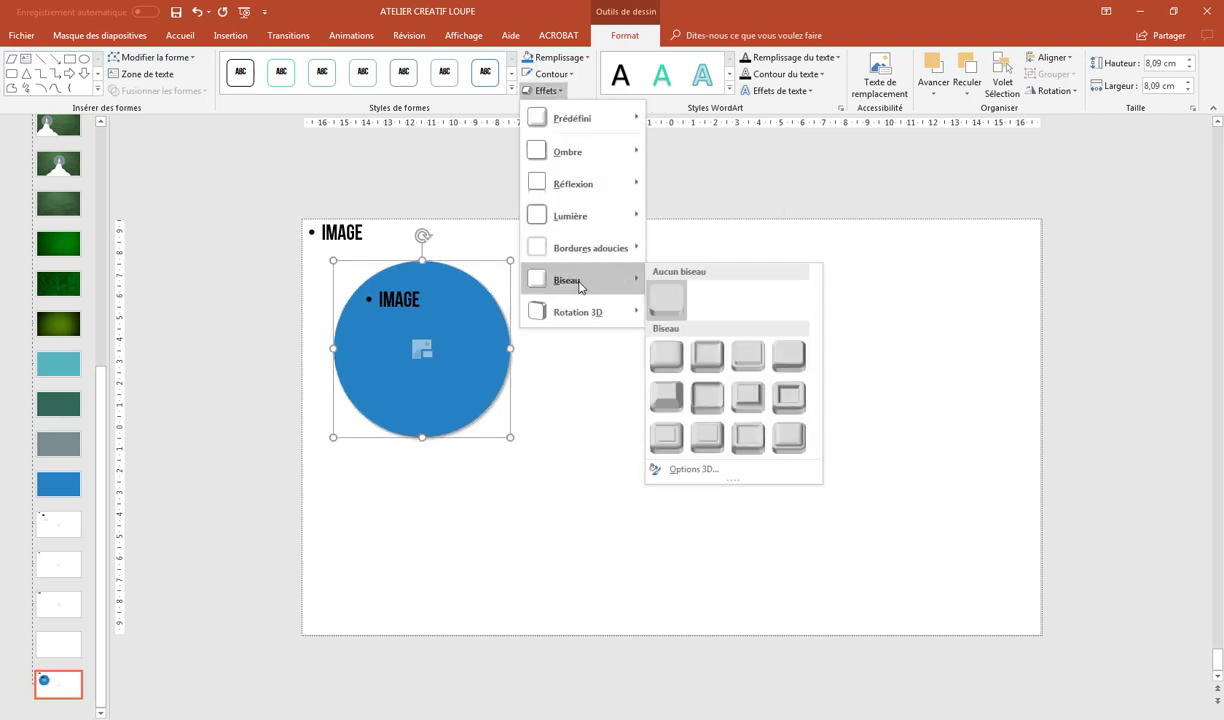
{"action": "left_click", "coordinate": [667, 366]}
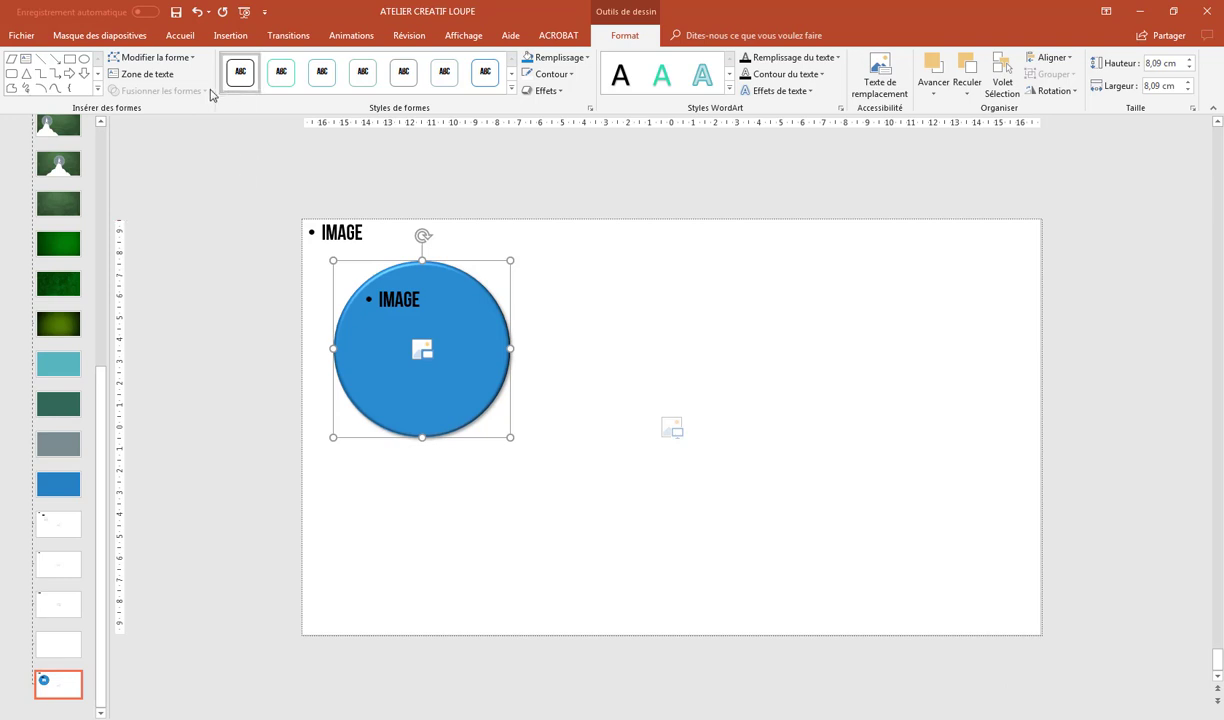
{"action": "left_click", "coordinate": [105, 37]}
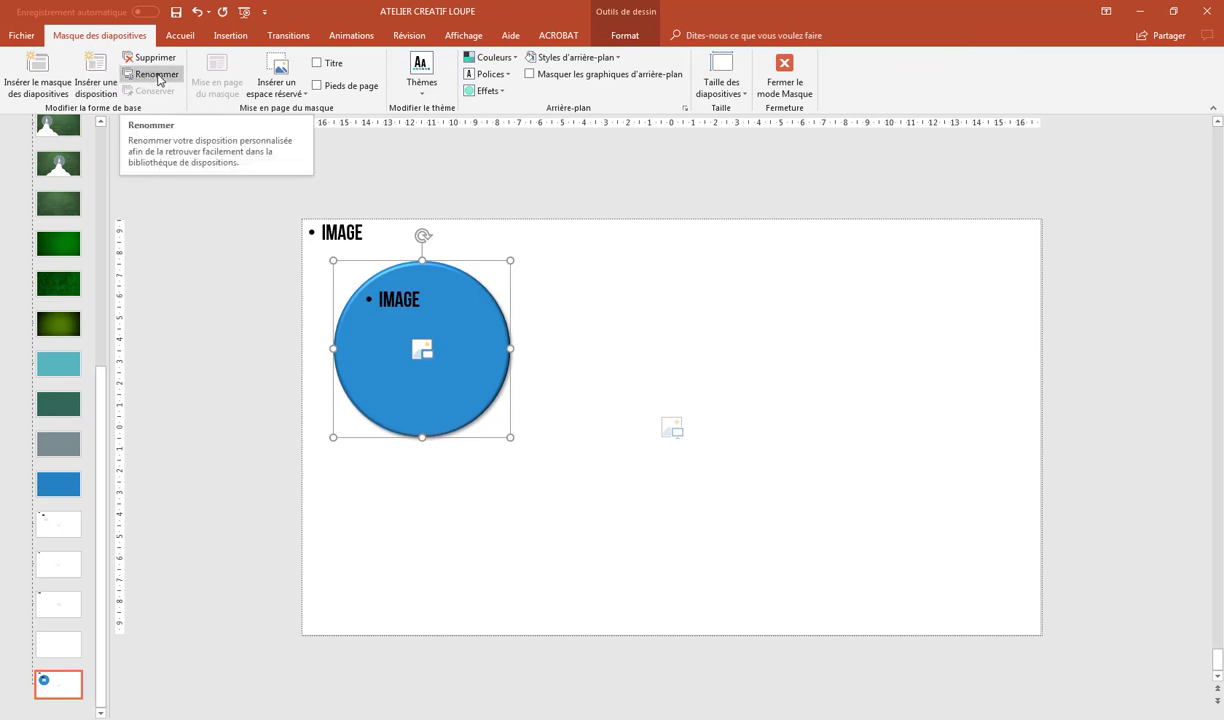
Rename the custom layout to 'effet loupe' and close Slide Master view.
{"action": "left_click", "coordinate": [157, 75]}
{"action": "left_click_drag", "start_coordinate": [628, 373], "coordinate": [441, 377]}
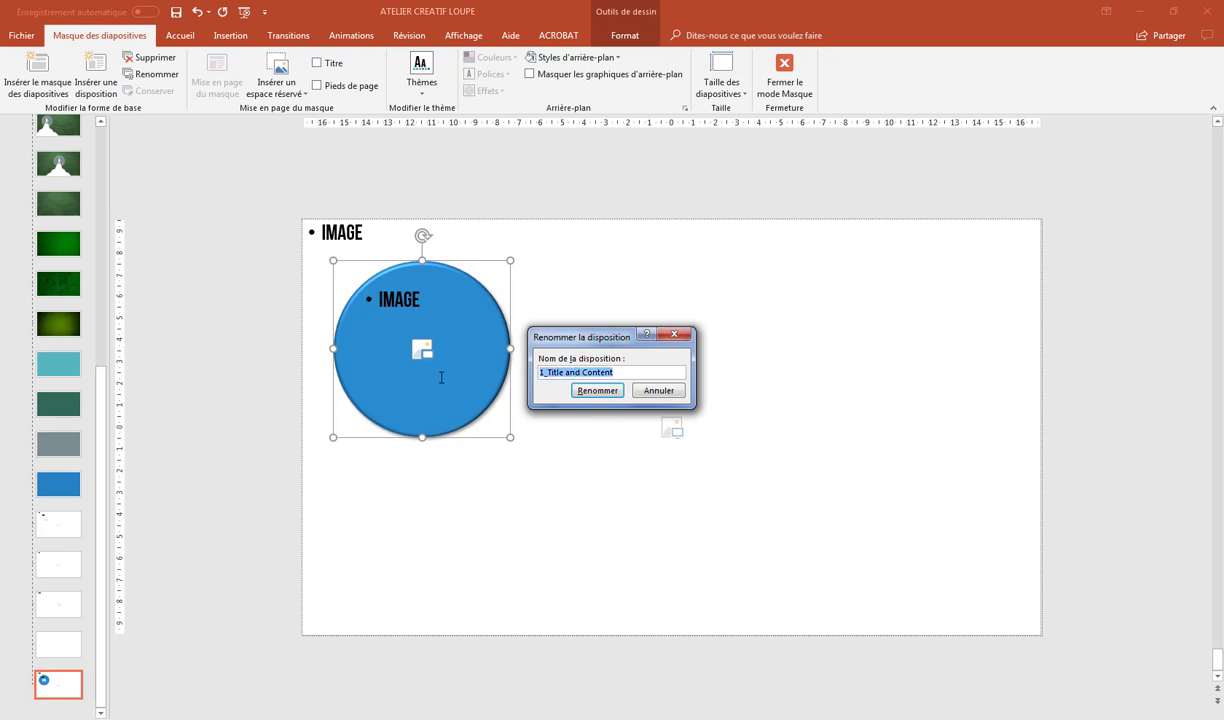
{"action": "key", "text": "Caps_Lock"}
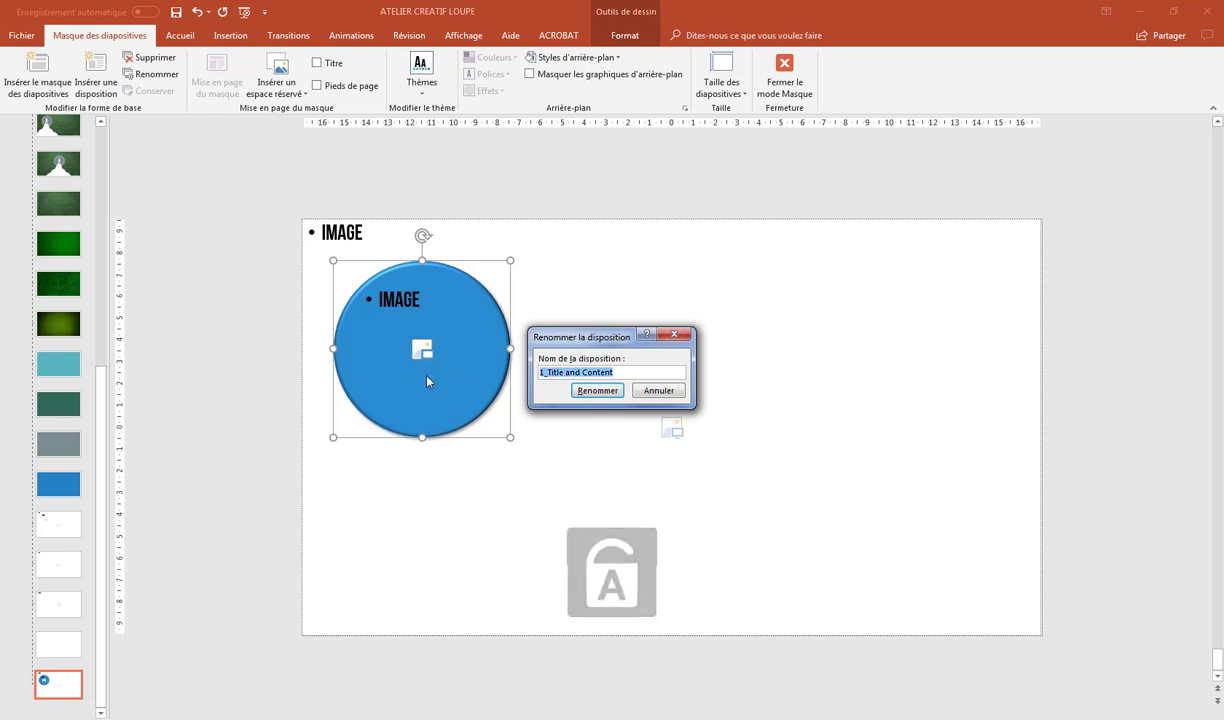
{"action": "type", "text": "effet lou"}
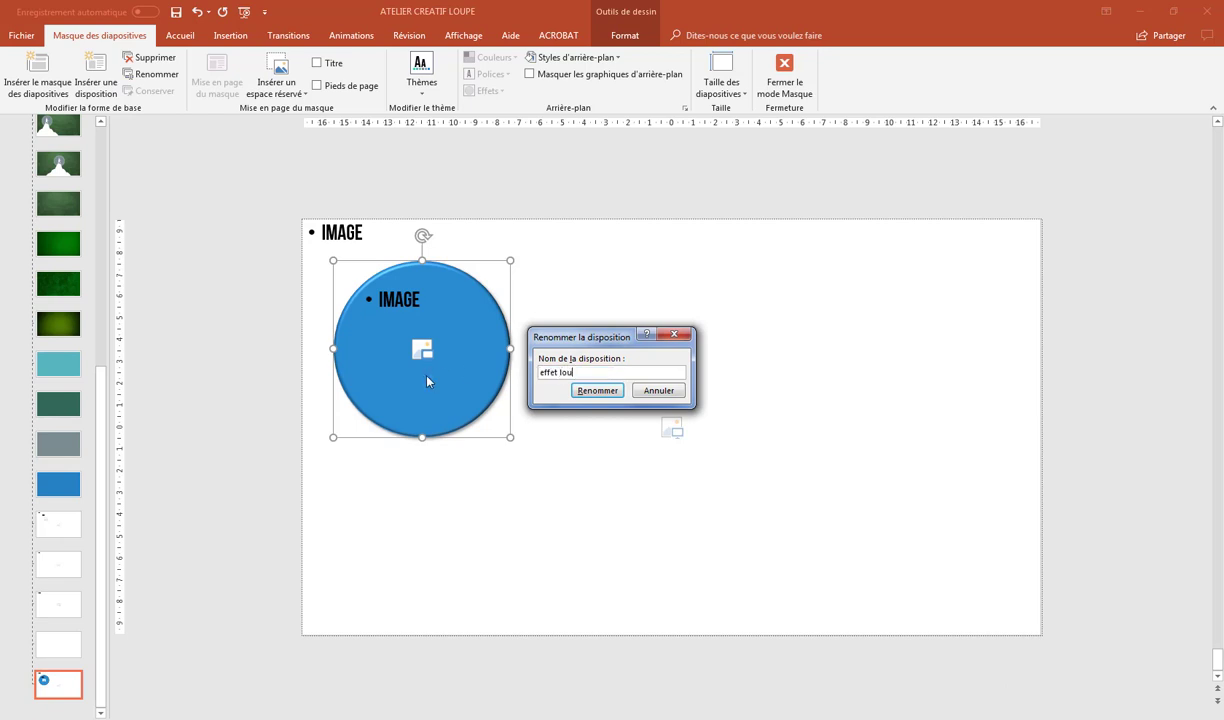
{"action": "type", "text": "pe"}
{"action": "left_click", "coordinate": [597, 390]}
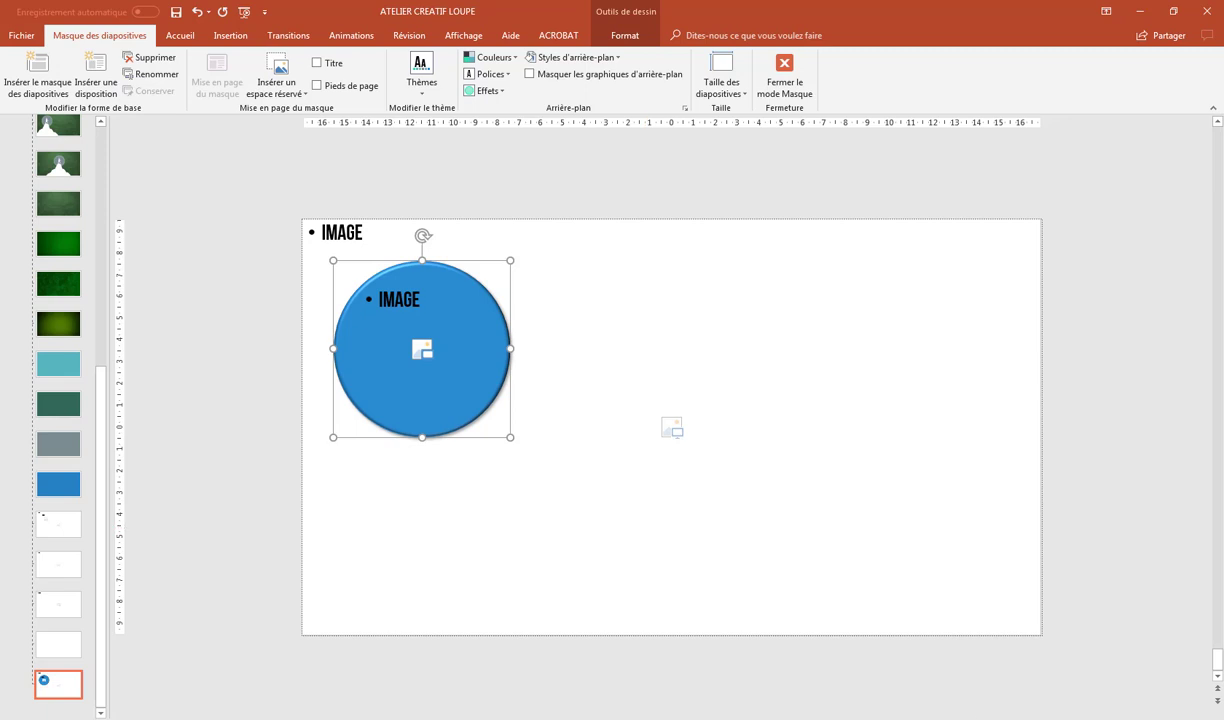
{"action": "left_click", "coordinate": [978, 715]}
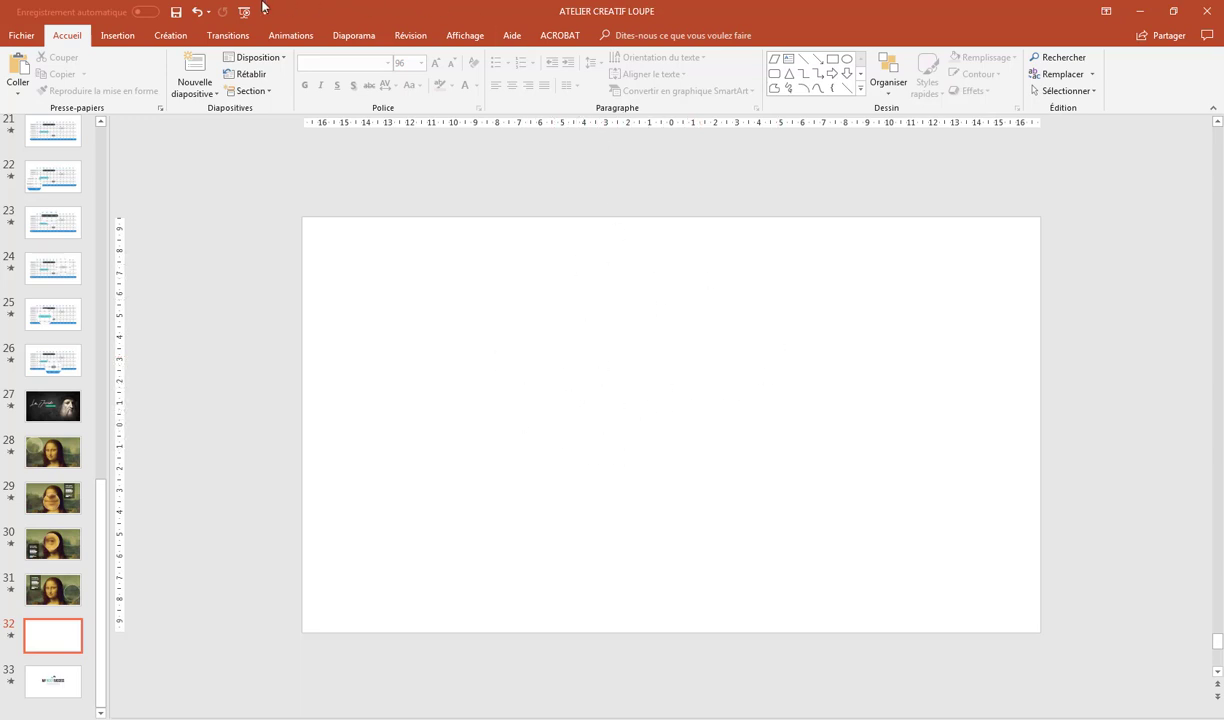
Apply the 'effet loupe' layout to blank slide 32.
{"action": "left_click", "coordinate": [284, 58]}
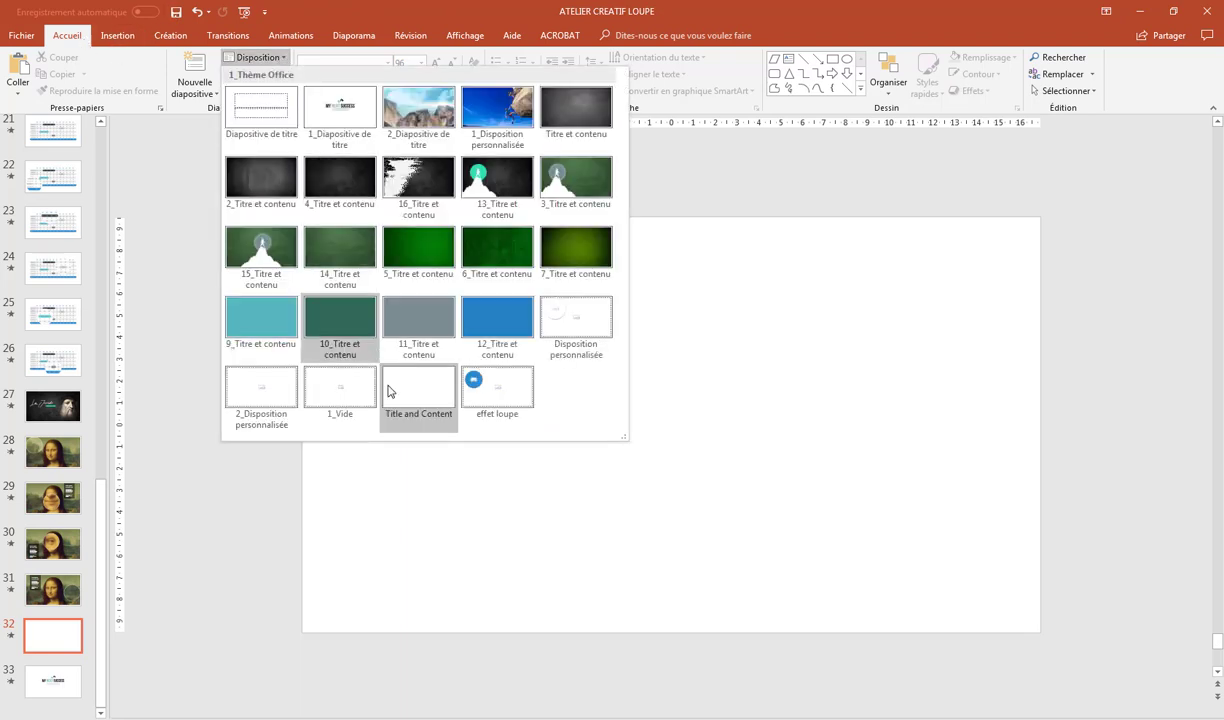
{"action": "left_click", "coordinate": [488, 391]}
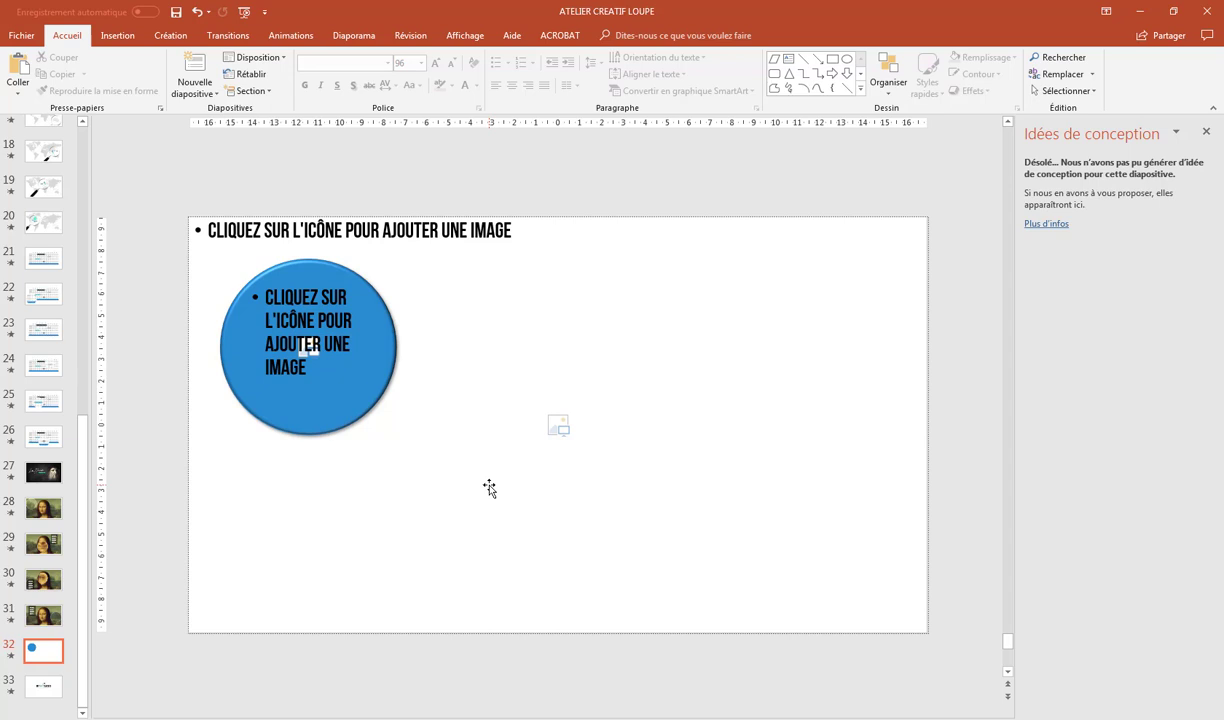
Insert the Mona Lisa image file into the large full-slide picture placeholder.
{"action": "left_click", "coordinate": [558, 426]}
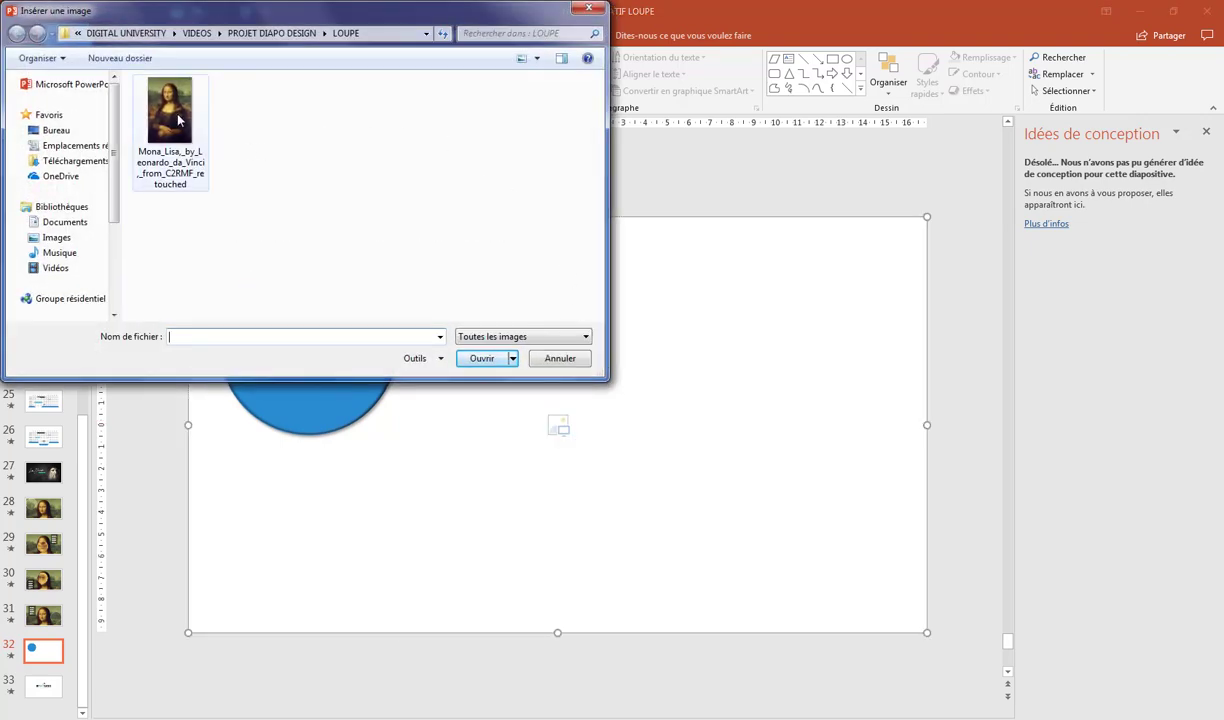
{"action": "left_click", "coordinate": [178, 120]}
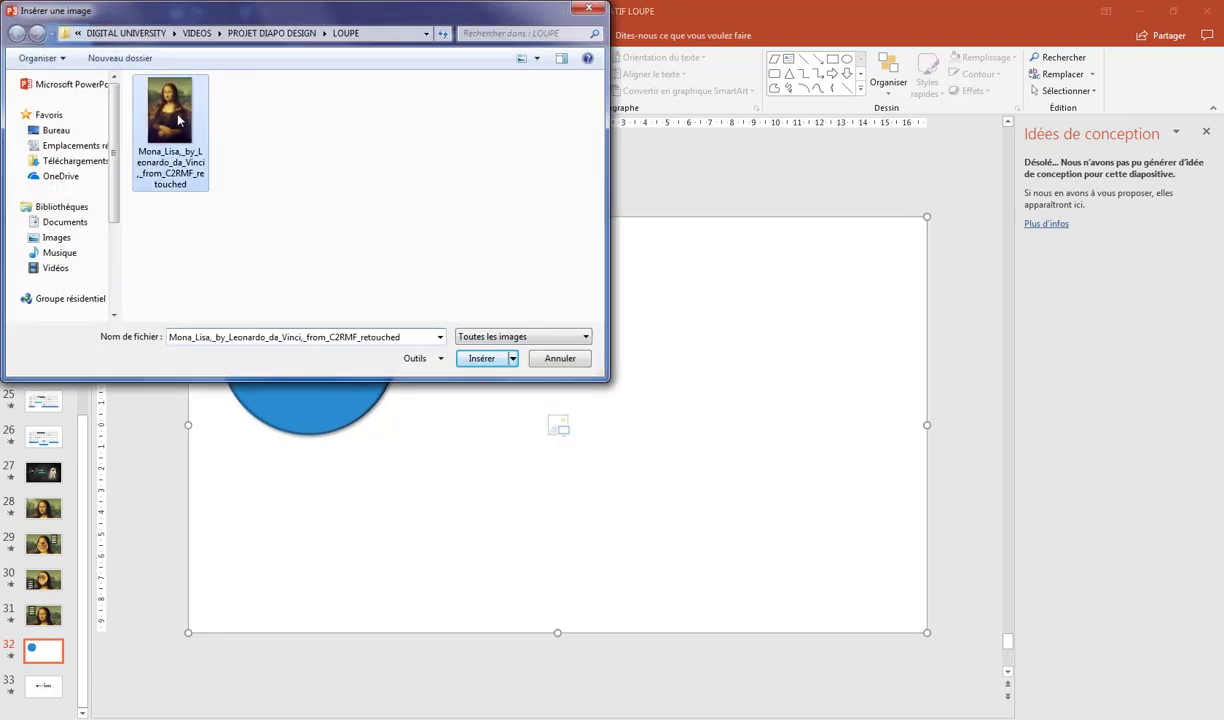
{"action": "left_click", "coordinate": [483, 359]}
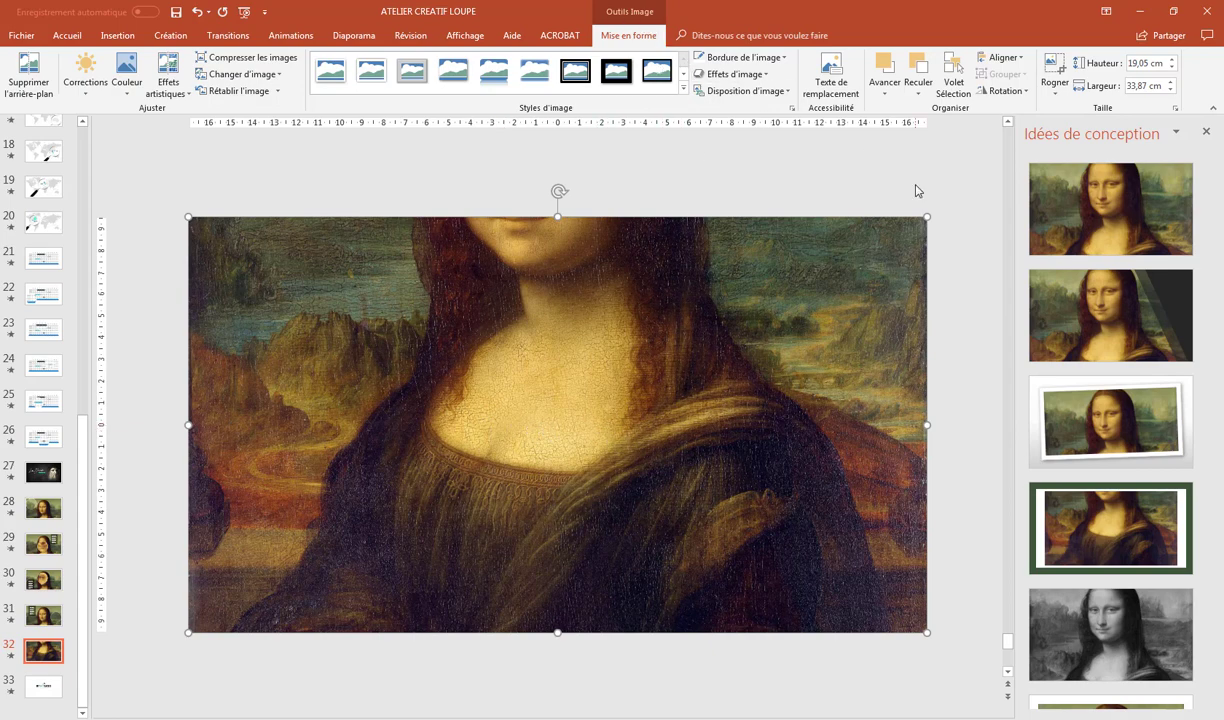
Crop the Mona Lisa picture, shifting it down within the frame so her face fills the slide.
{"action": "left_click", "coordinate": [1053, 68]}
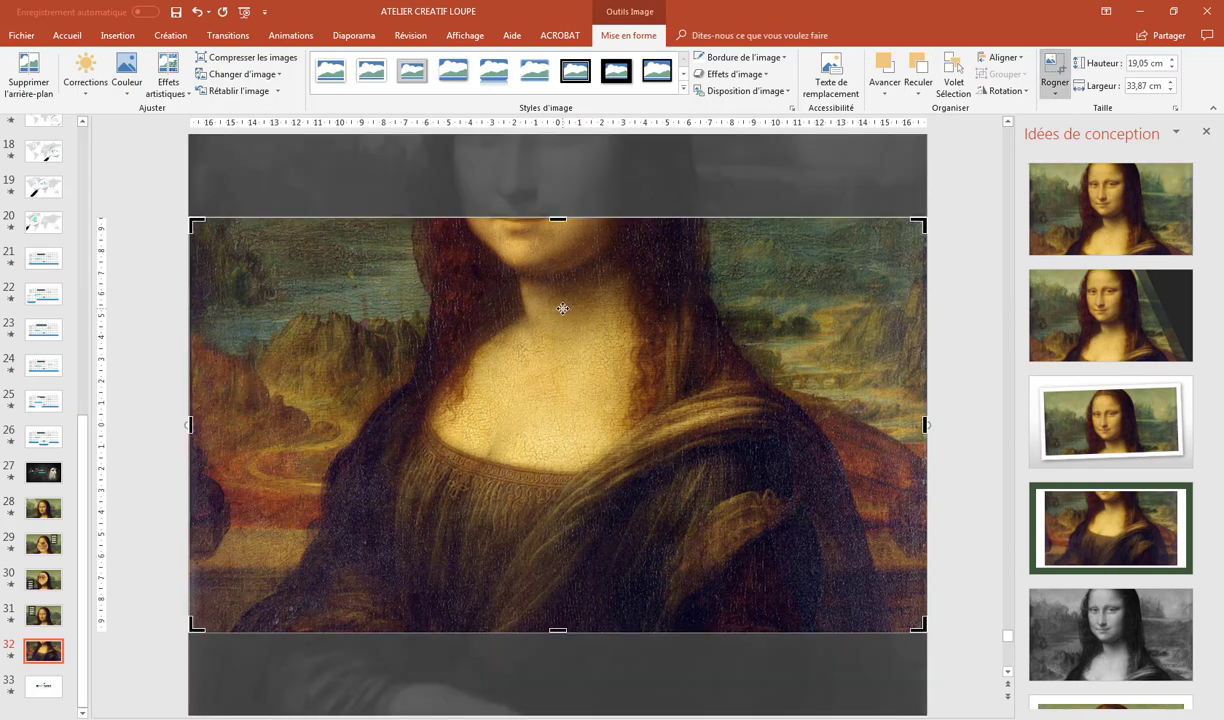
{"action": "mouse_move", "coordinate": [563, 309]}
{"action": "left_mouse_down"}
{"action": "mouse_move", "coordinate": [559, 572]}
{"action": "mouse_move", "coordinate": [583, 578]}
{"action": "left_mouse_up"}
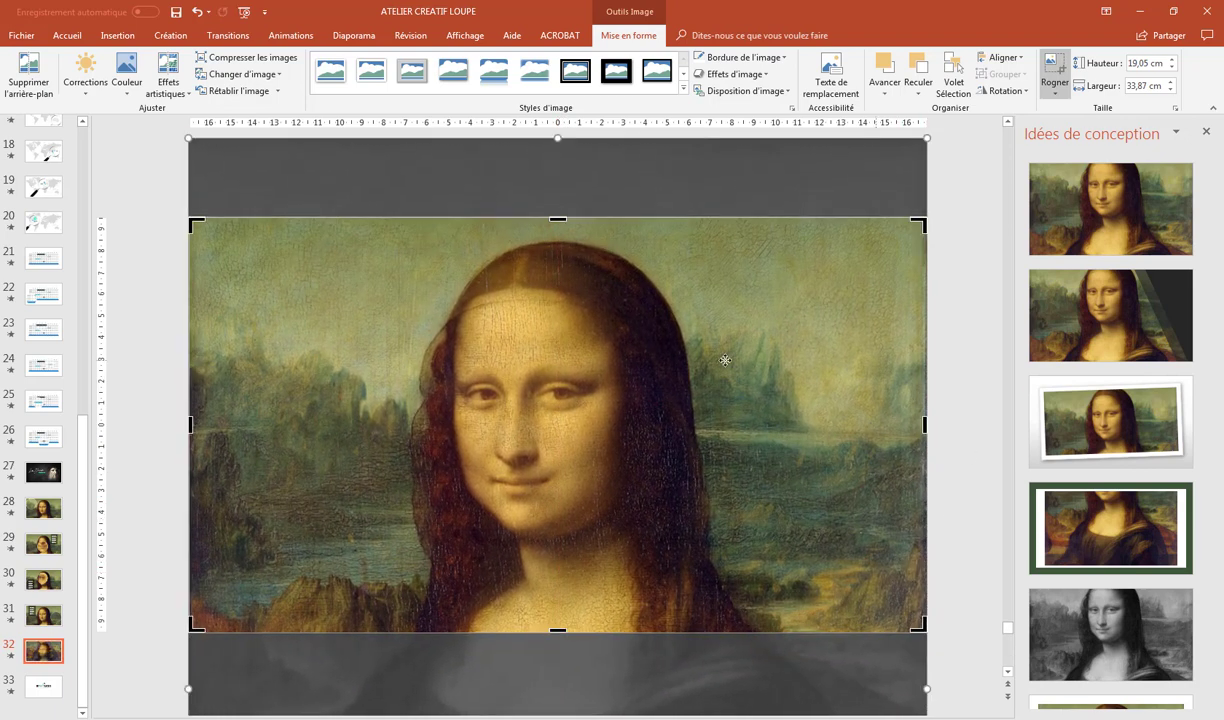
{"action": "left_click", "coordinate": [957, 334]}
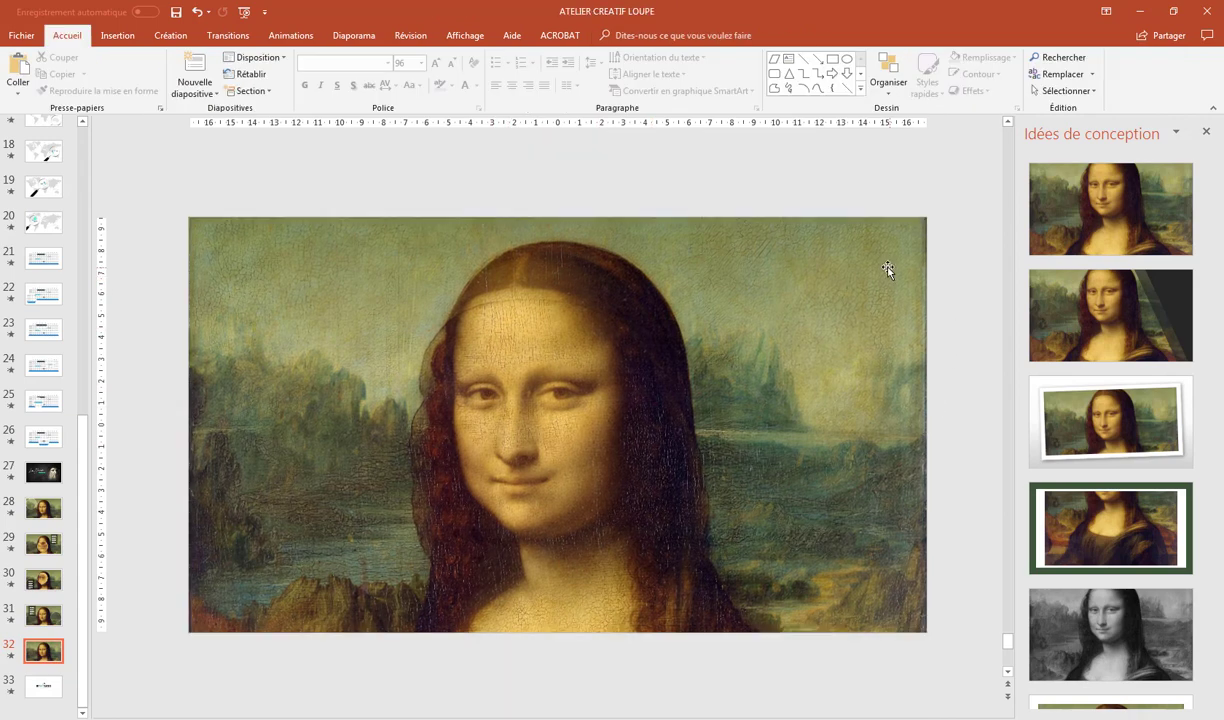
{"action": "left_click", "coordinate": [887, 270]}
Send the Mona Lisa picture to the back and select the blue circle placeholder.
{"action": "left_click", "coordinate": [918, 92]}
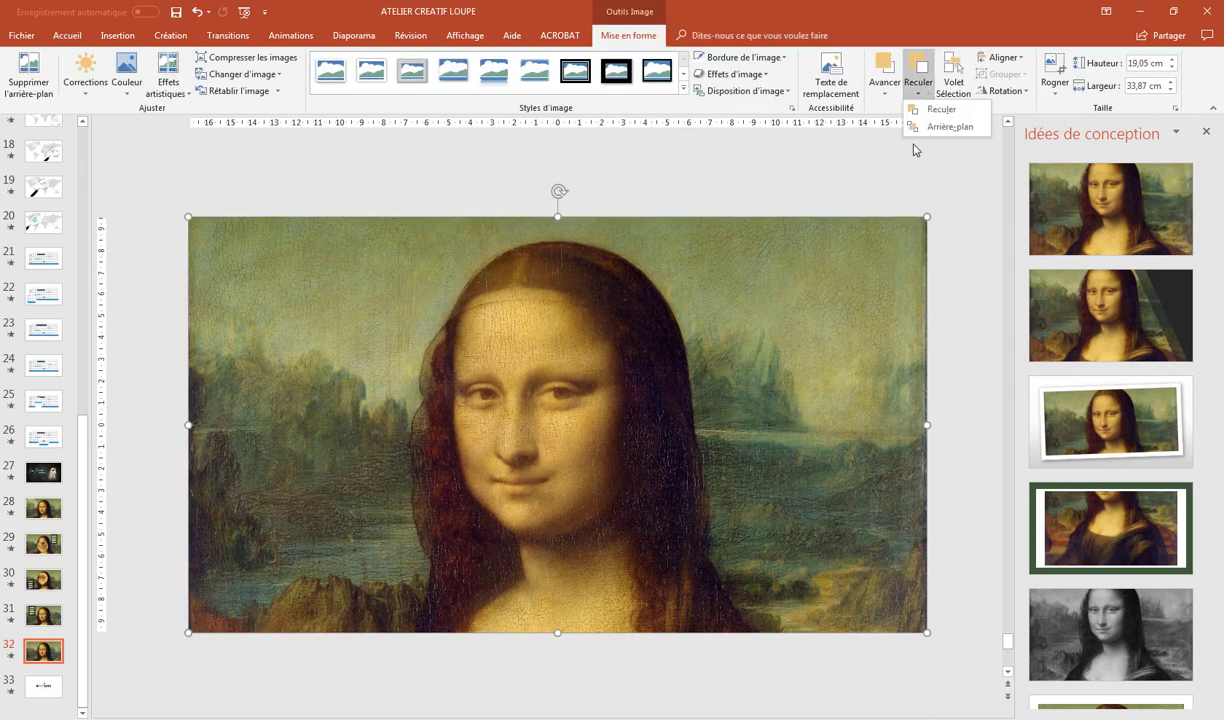
{"action": "left_click", "coordinate": [935, 126]}
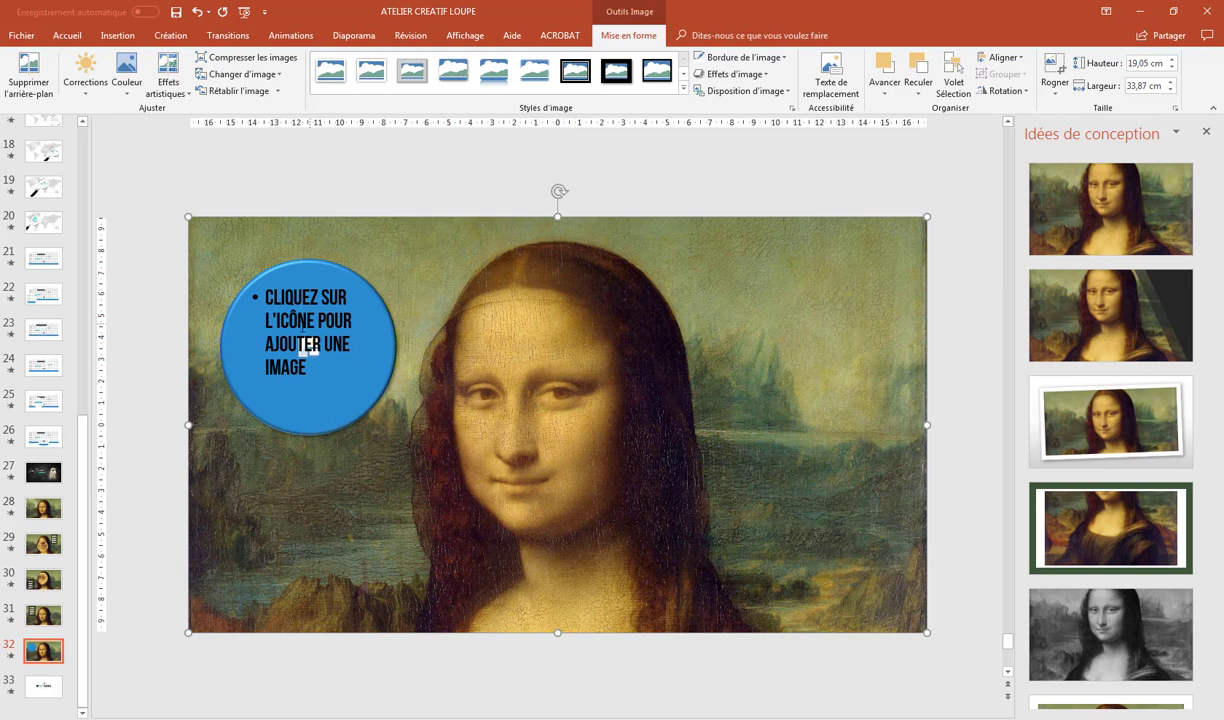
{"action": "left_click", "coordinate": [305, 348]}
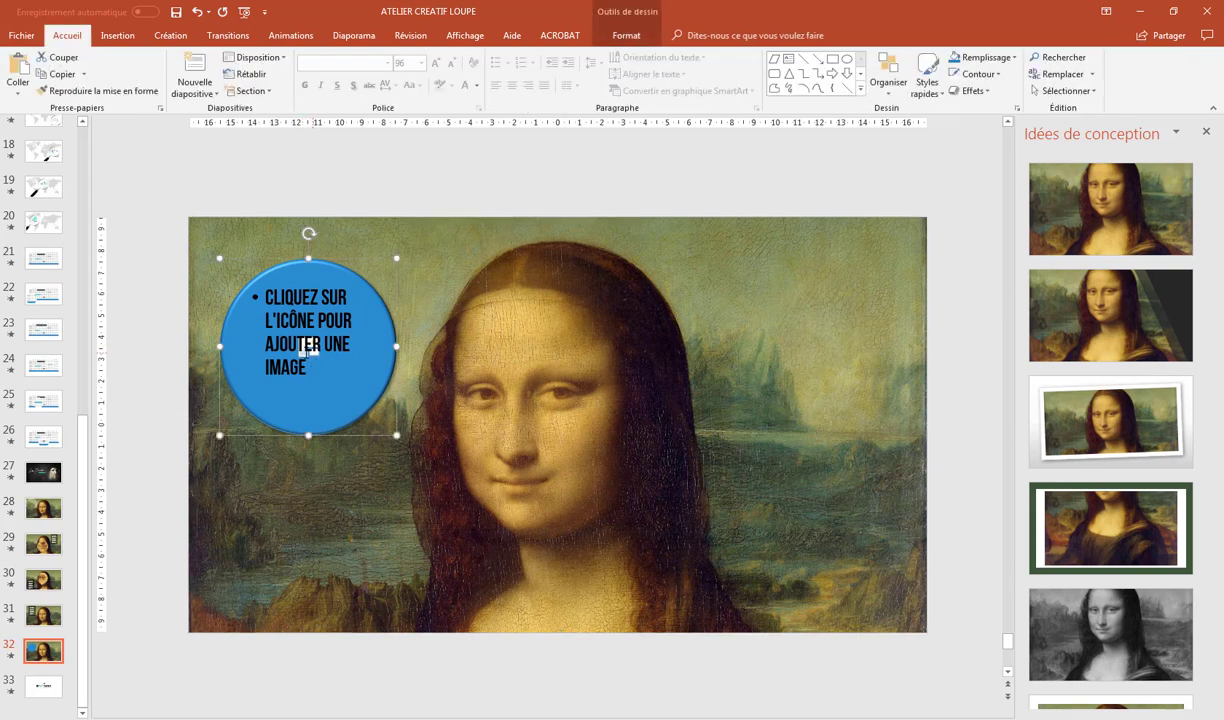
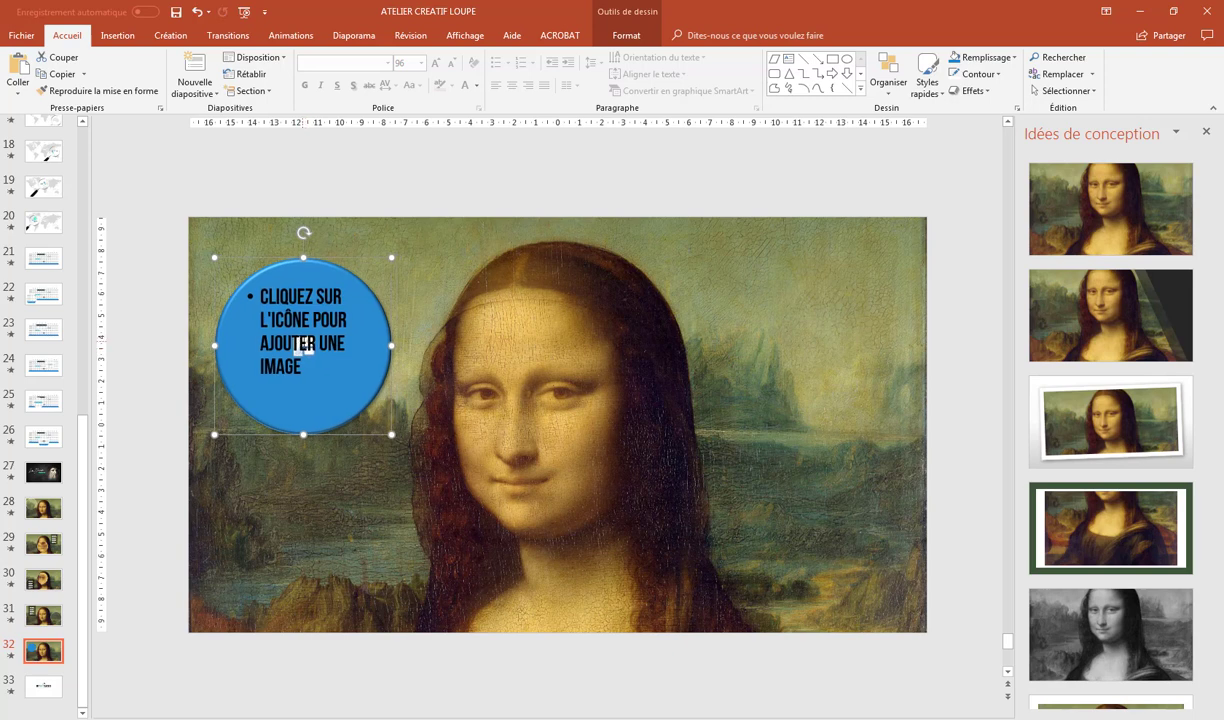
Open the slide master and select the blue circle placeholder's prompt text on the layout.
{"action": "left_click_drag", "start_coordinate": [305, 347], "coordinate": [310, 345]}
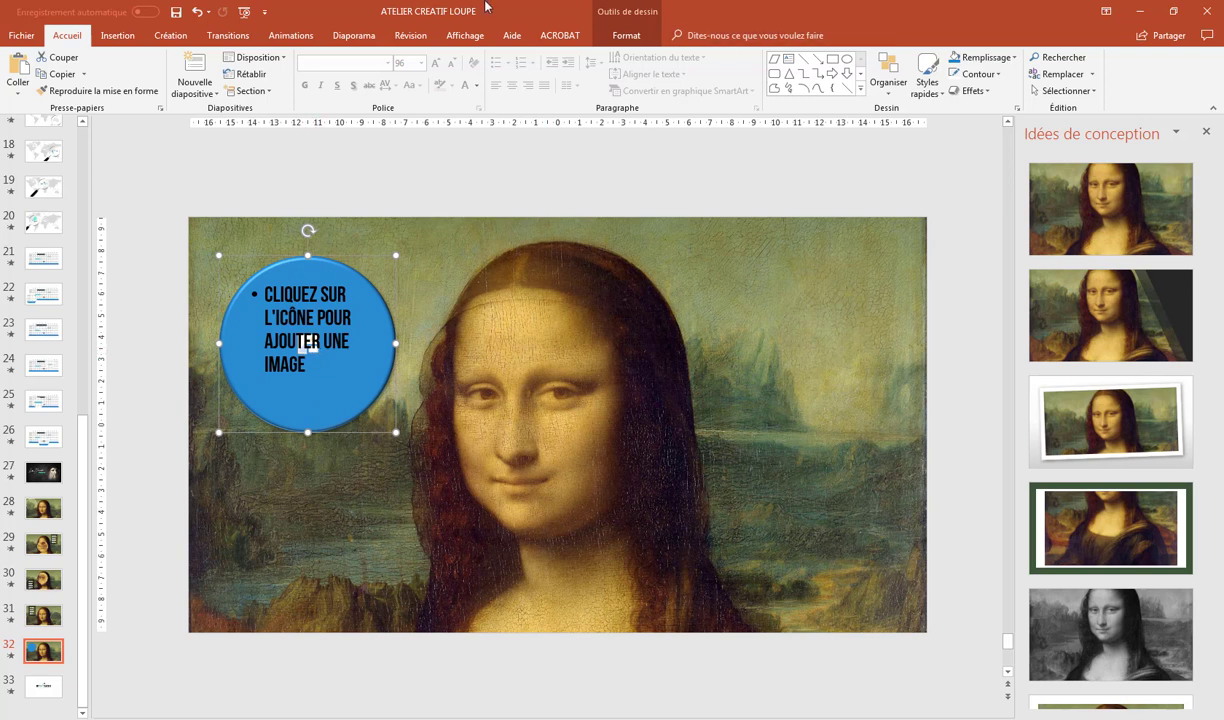
{"action": "left_click", "coordinate": [465, 35]}
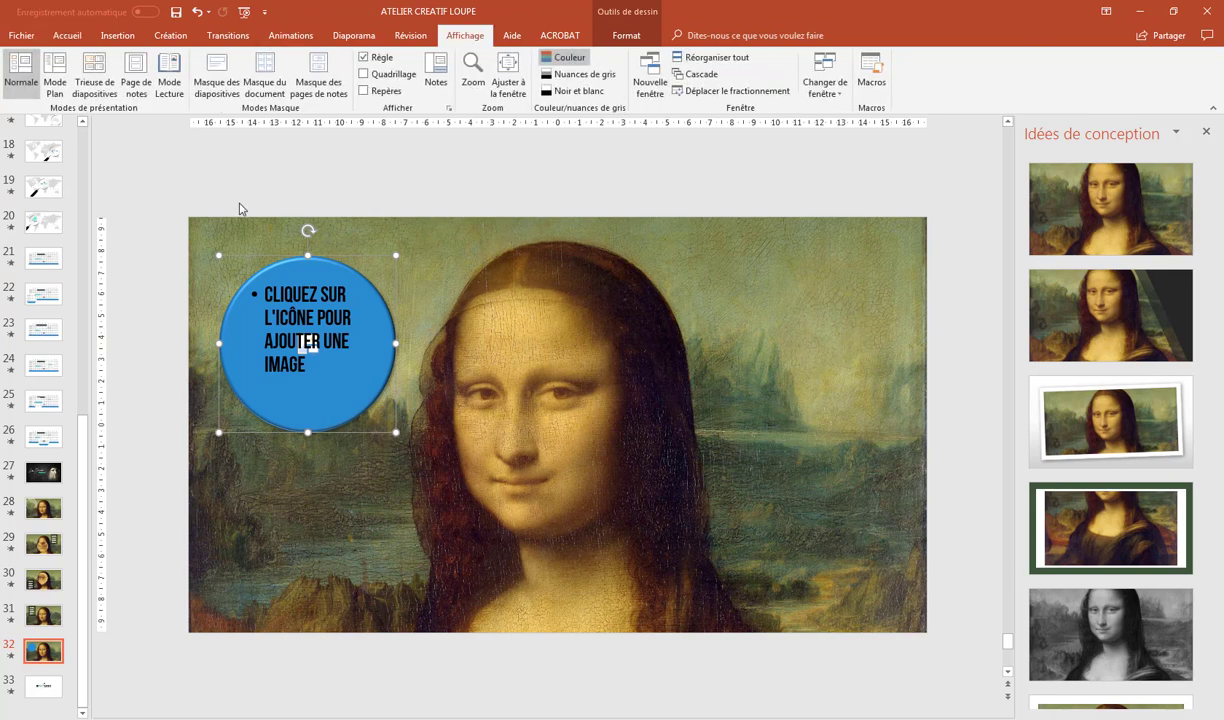
{"action": "left_click", "coordinate": [216, 78]}
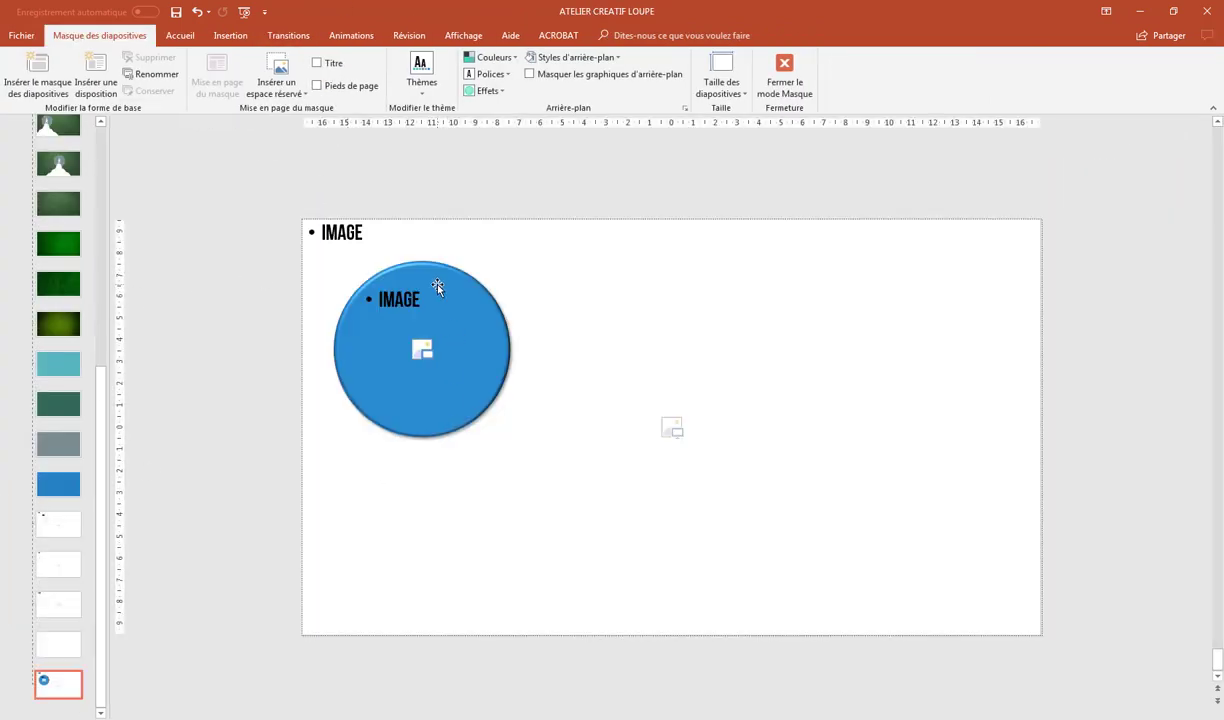
{"action": "left_click", "coordinate": [449, 325]}
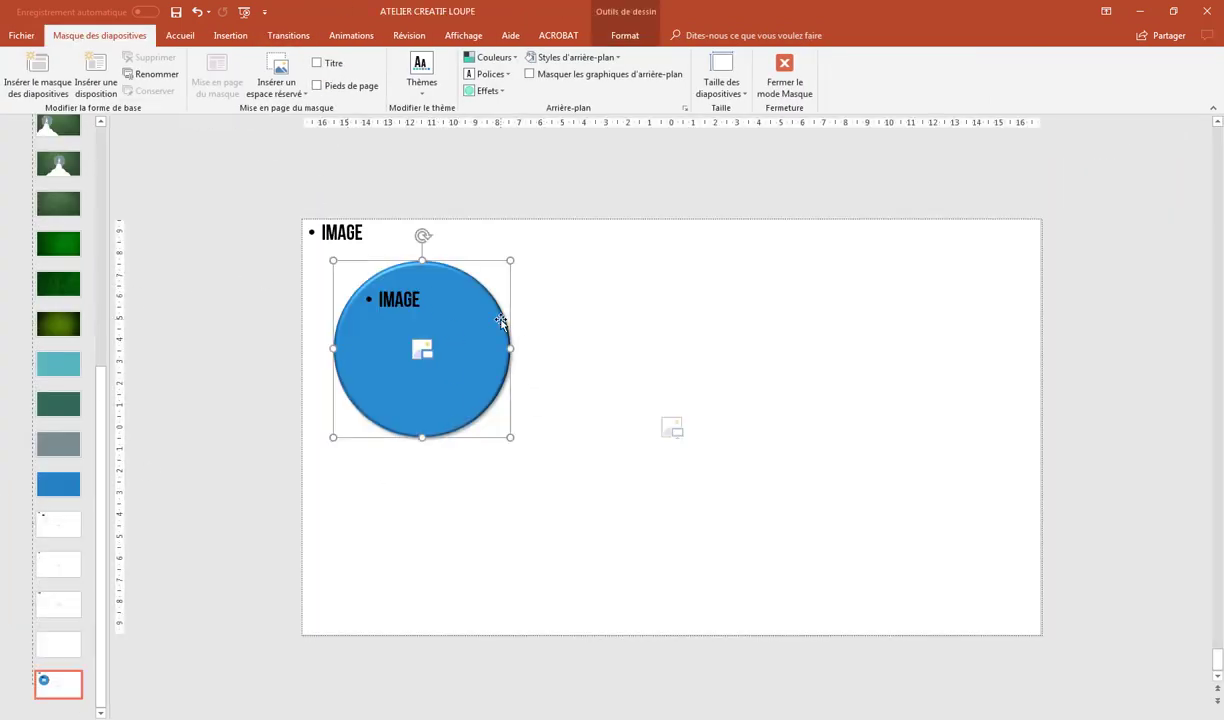
{"action": "left_click", "coordinate": [396, 297]}
{"action": "key", "text": "Delete"}
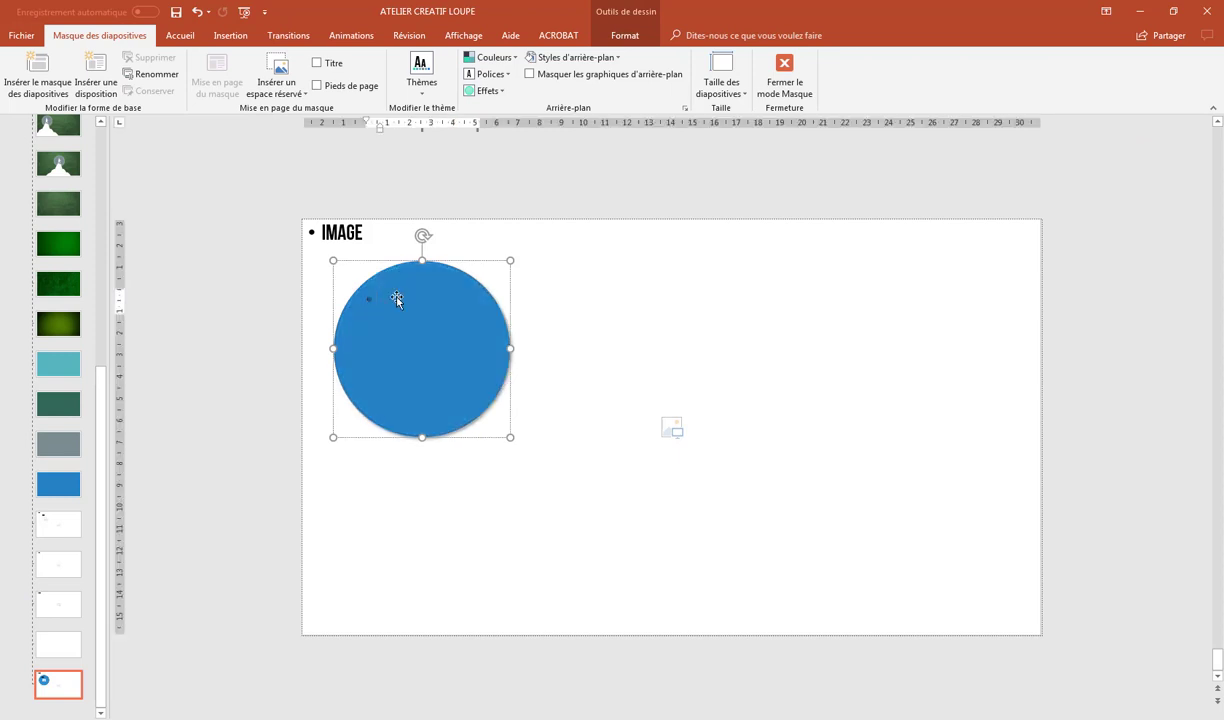
{"action": "key", "text": "ctrl+z"}
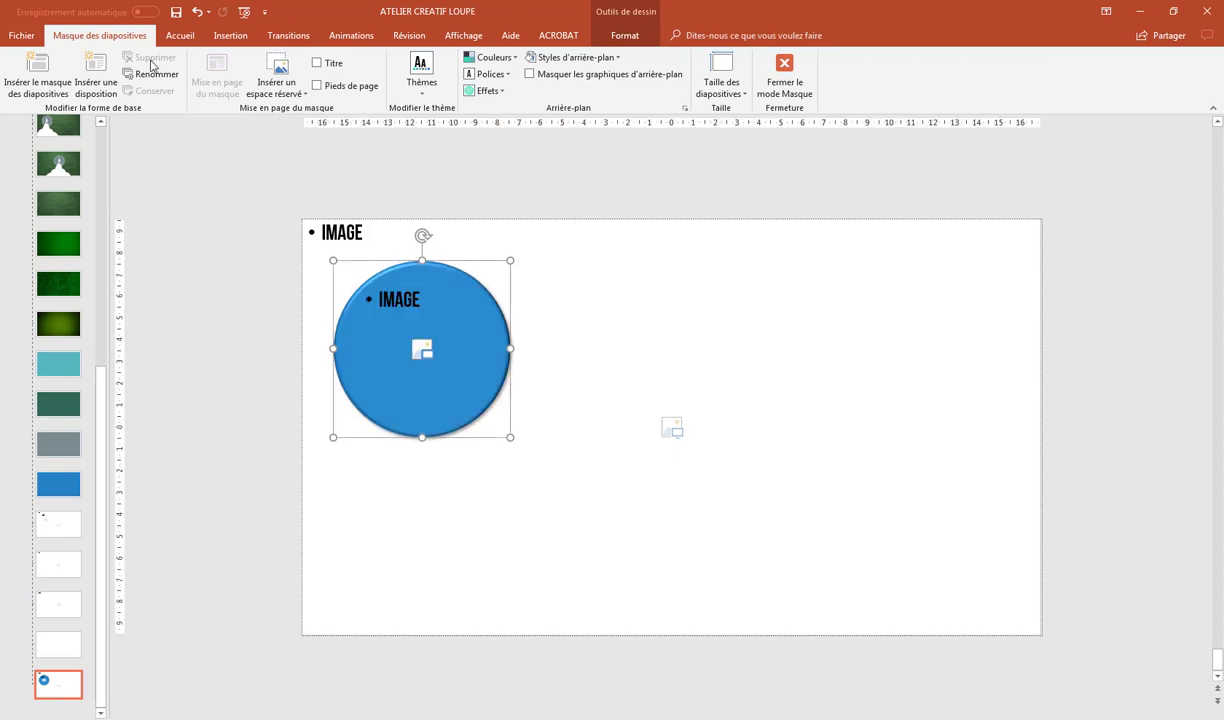
Shrink the circle placeholder's text four font sizes and move the circle toward the top-left.
{"action": "left_click", "coordinate": [174, 36]}
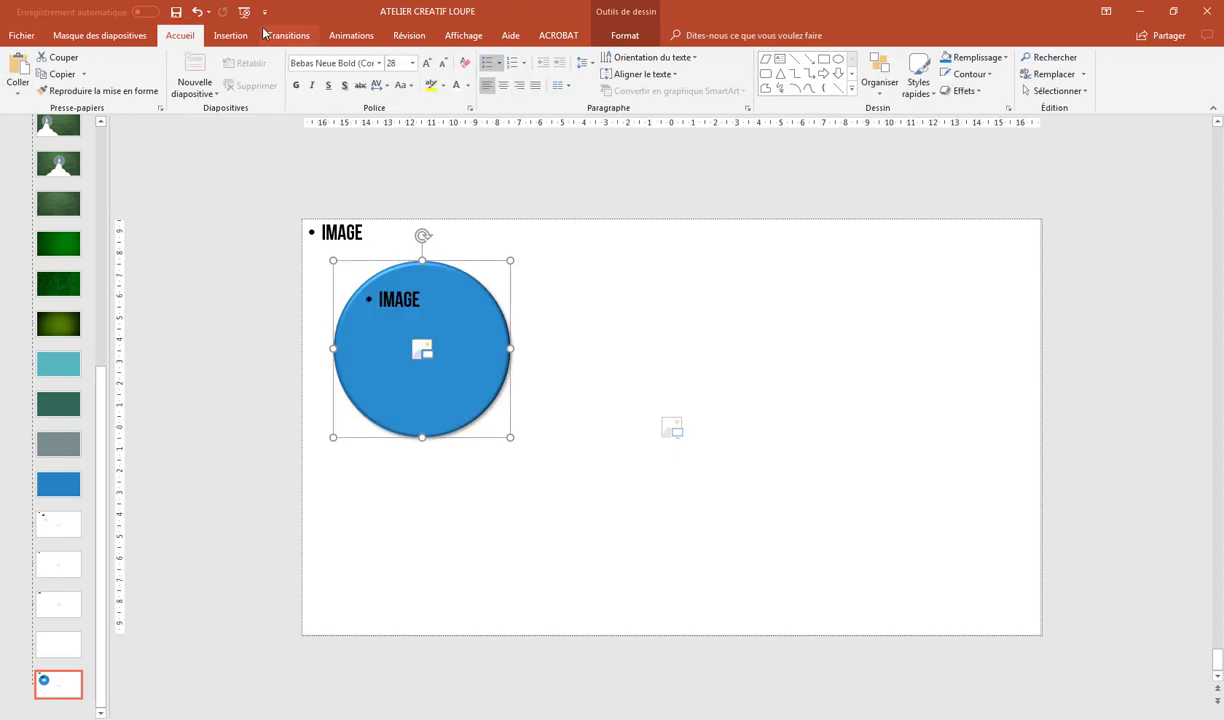
{"action": "left_click", "coordinate": [443, 63]}
{"action": "left_click", "coordinate": [443, 63]}
{"action": "left_click", "coordinate": [443, 63]}
{"action": "left_click", "coordinate": [443, 63]}
{"action": "left_click", "coordinate": [443, 63]}
{"action": "left_click", "coordinate": [443, 63]}
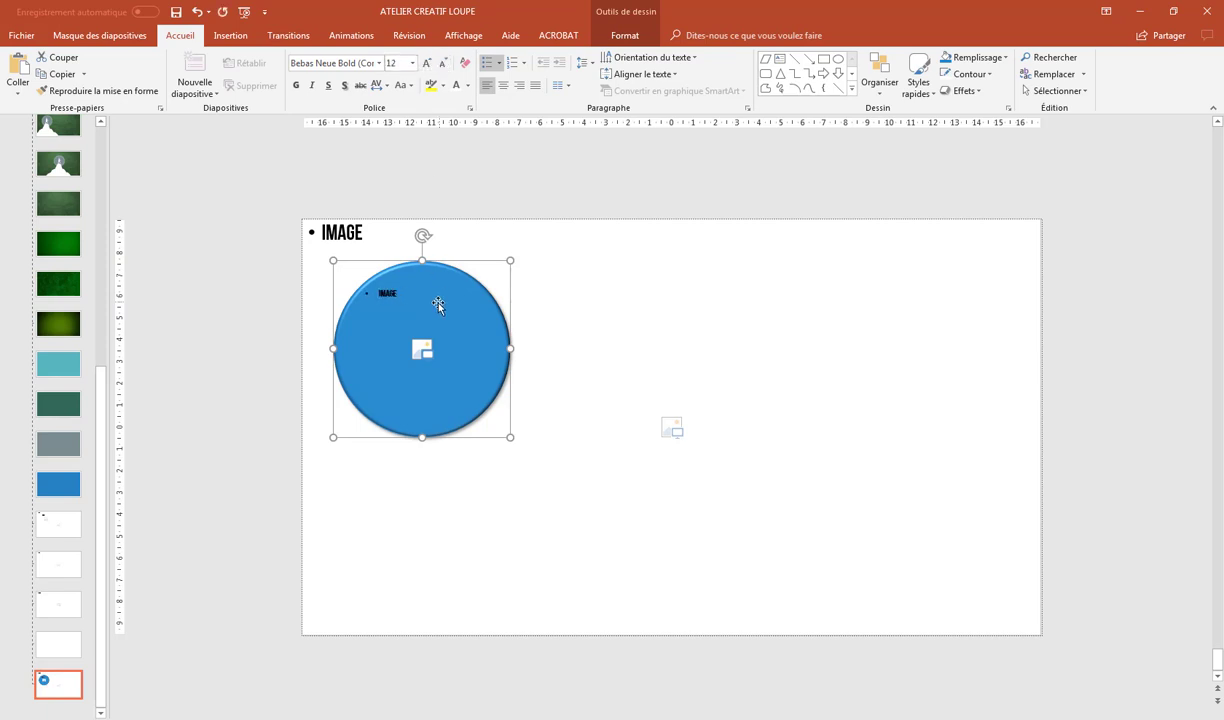
{"action": "left_click_drag", "start_coordinate": [457, 287], "coordinate": [433, 252]}
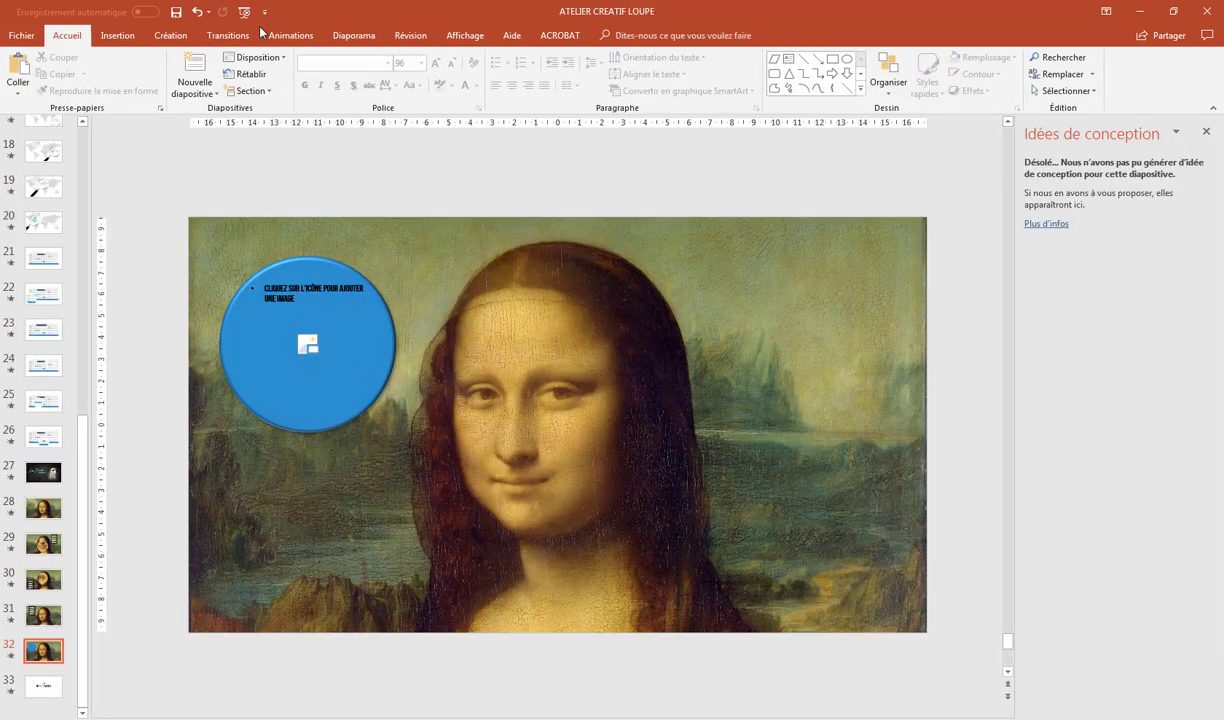
Apply the effet loupe layout to slide 32 and select the Mona Lisa background.
{"action": "left_click", "coordinate": [254, 57]}
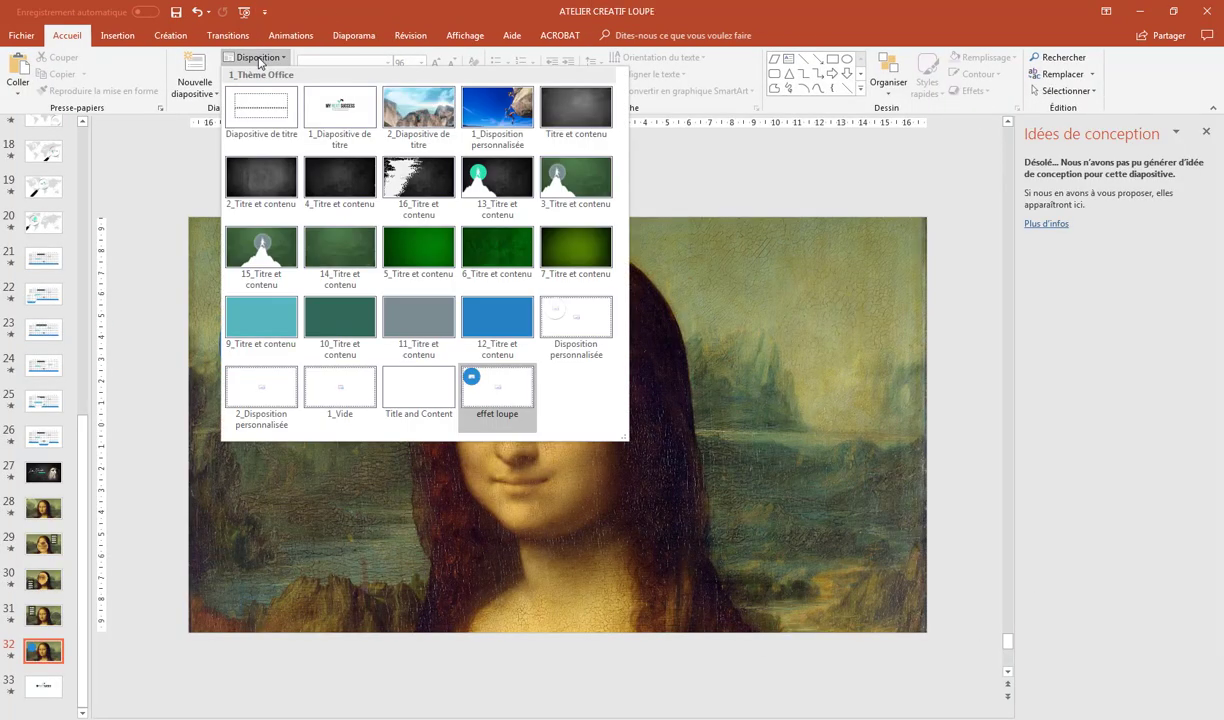
{"action": "left_click", "coordinate": [500, 378]}
{"action": "left_click", "coordinate": [522, 345]}
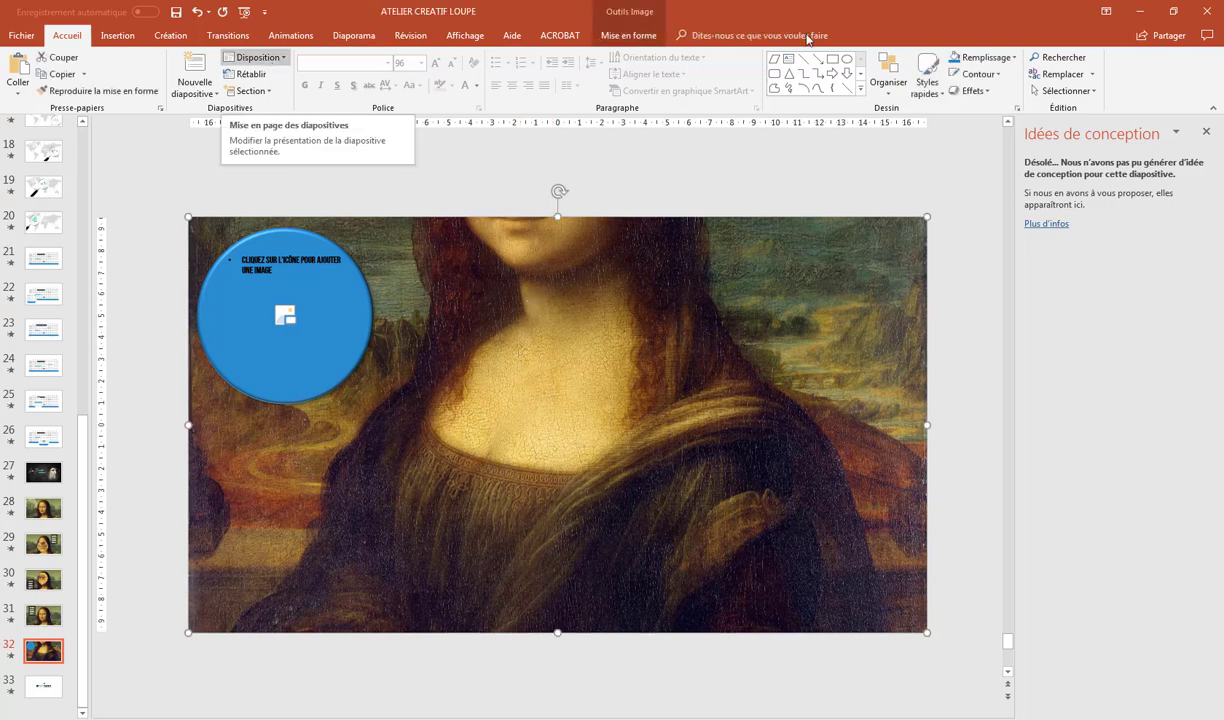
Crop the background painting to frame her face, then open the circle's insert-picture dialog.
{"action": "left_click", "coordinate": [628, 35]}
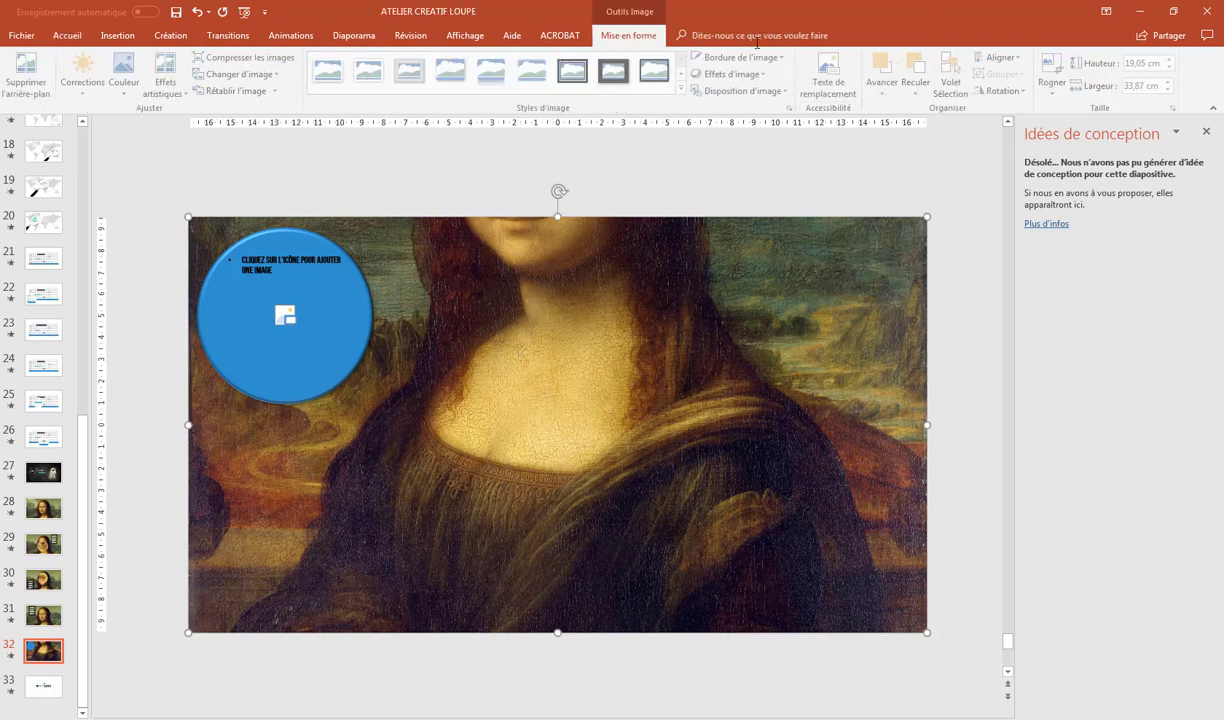
{"action": "left_click", "coordinate": [1055, 65]}
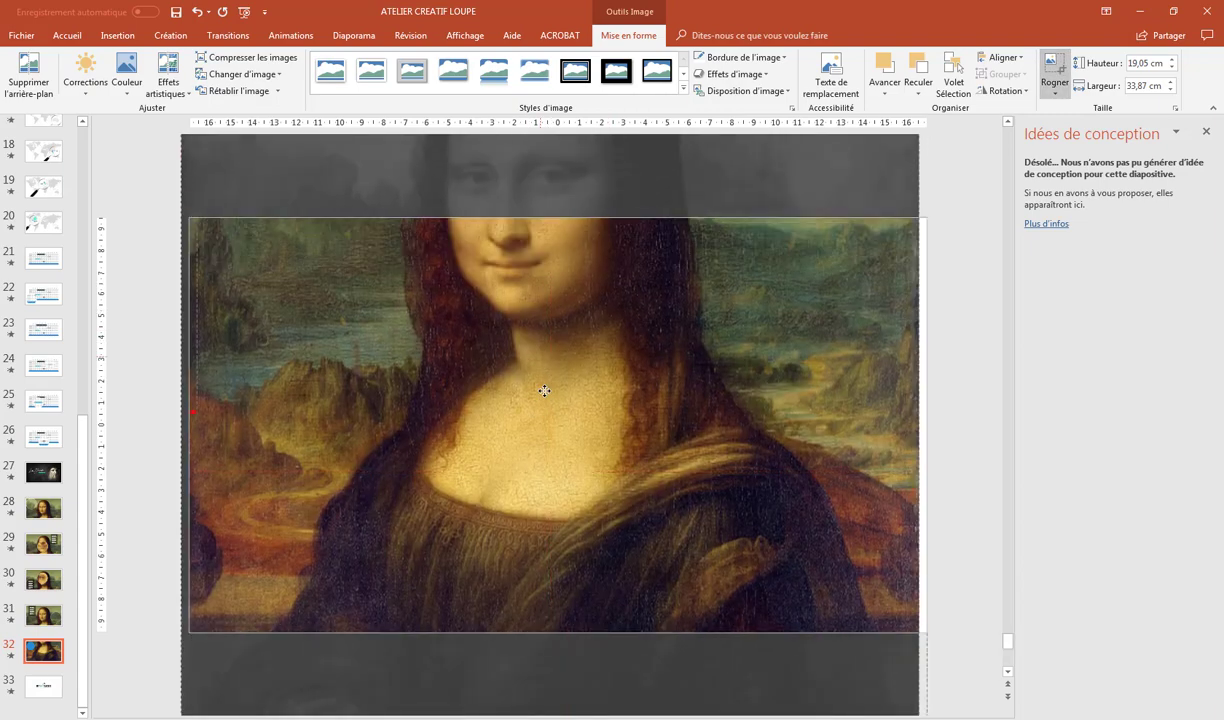
{"action": "left_click_drag", "start_coordinate": [544, 390], "coordinate": [559, 556]}
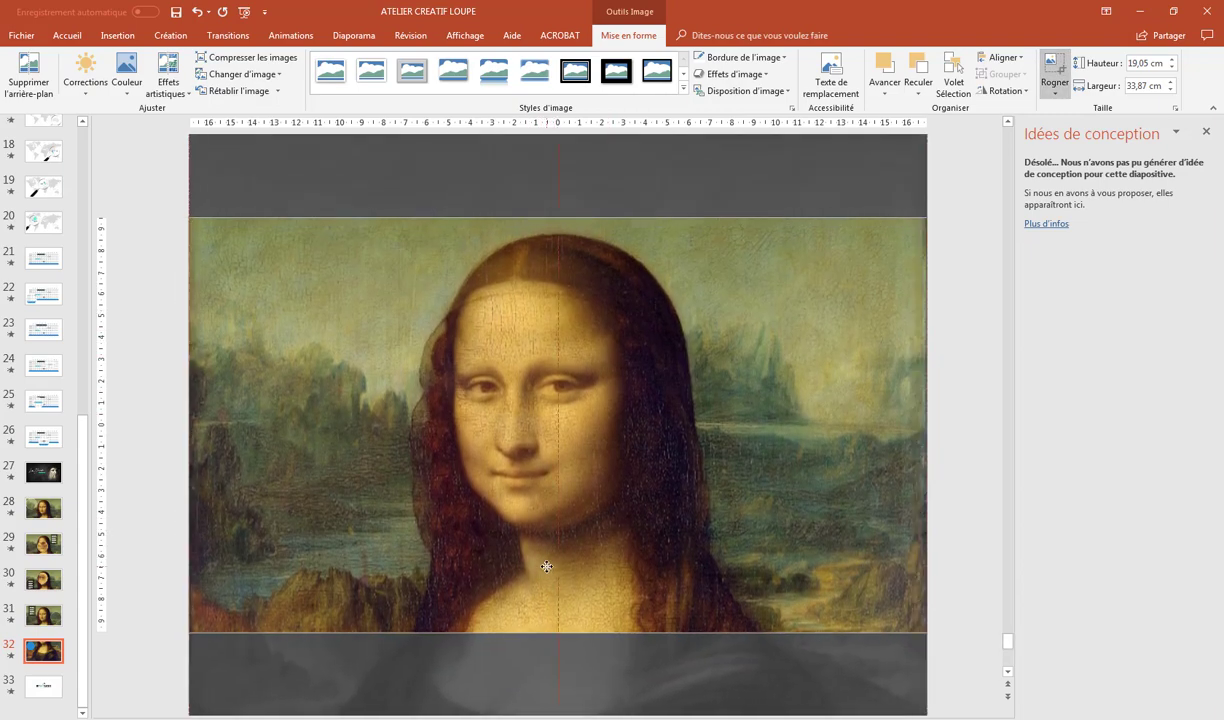
{"action": "left_click_drag", "start_coordinate": [559, 556], "coordinate": [548, 568]}
{"action": "left_click", "coordinate": [962, 281]}
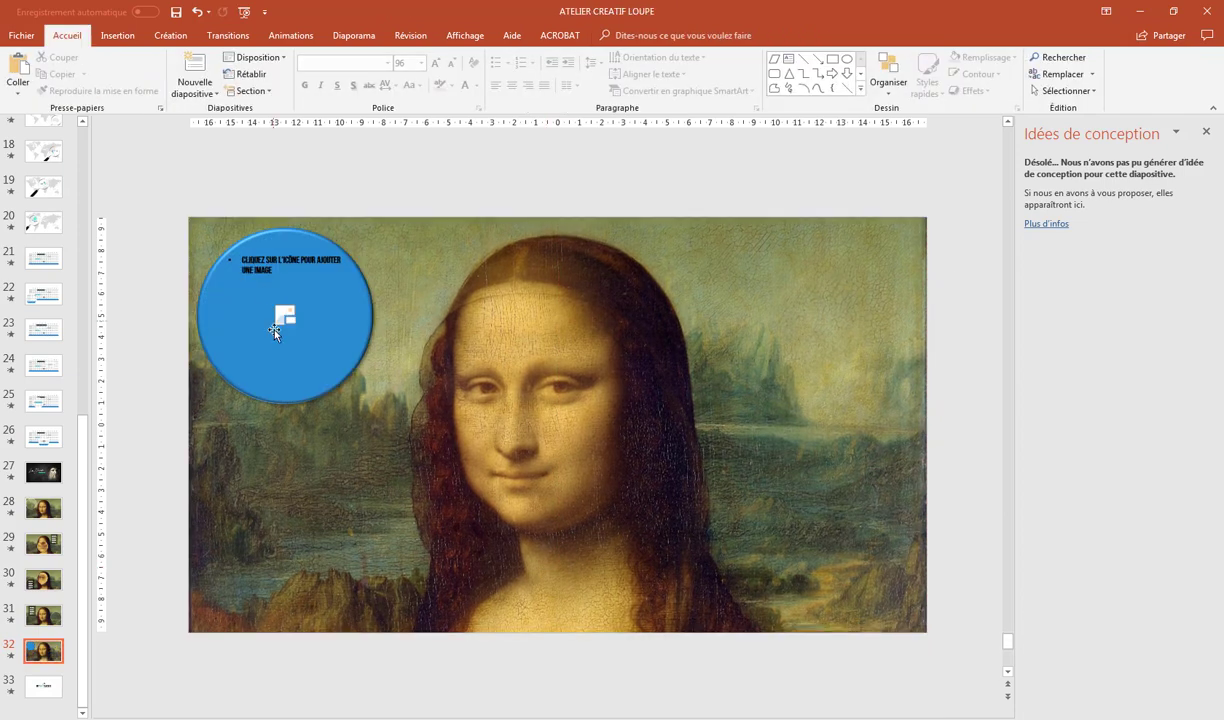
{"action": "left_click", "coordinate": [285, 318]}
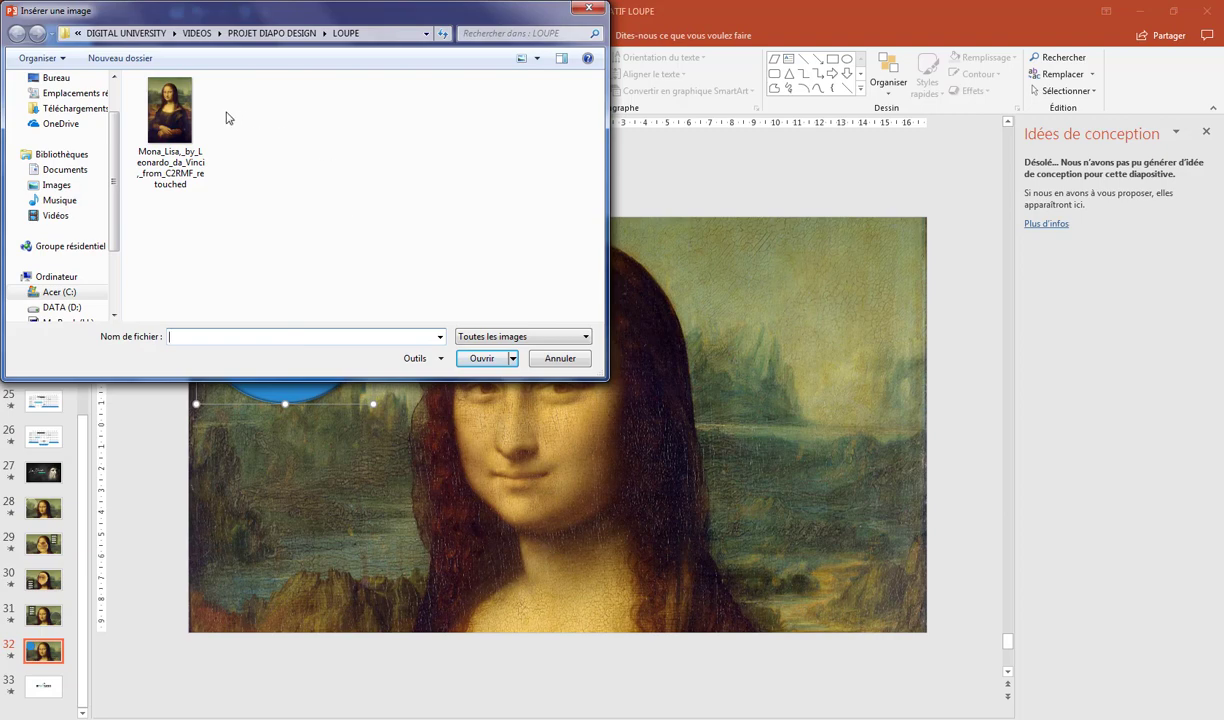
Insert the Mona Lisa image file into the circular placeholder.
{"action": "double_click", "coordinate": [168, 100]}
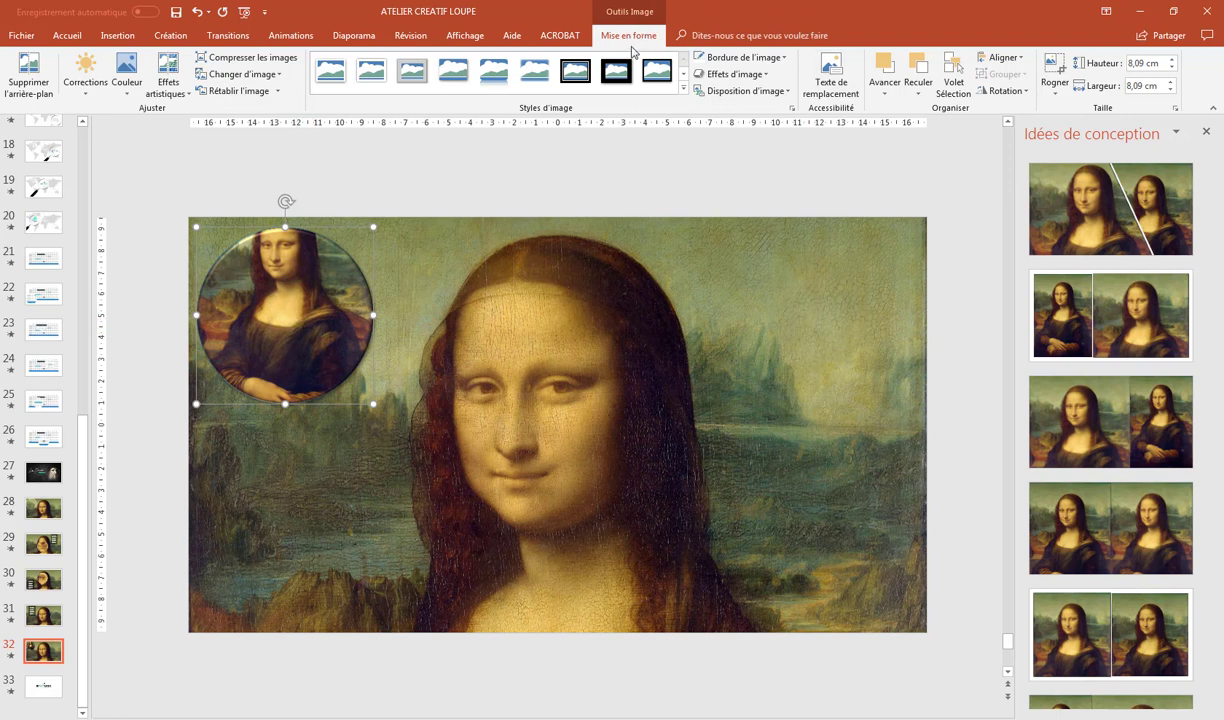
Close Design Ideas and, in crop mode, extend the circle's picture to the whole portrait.
{"action": "left_click", "coordinate": [1055, 66]}
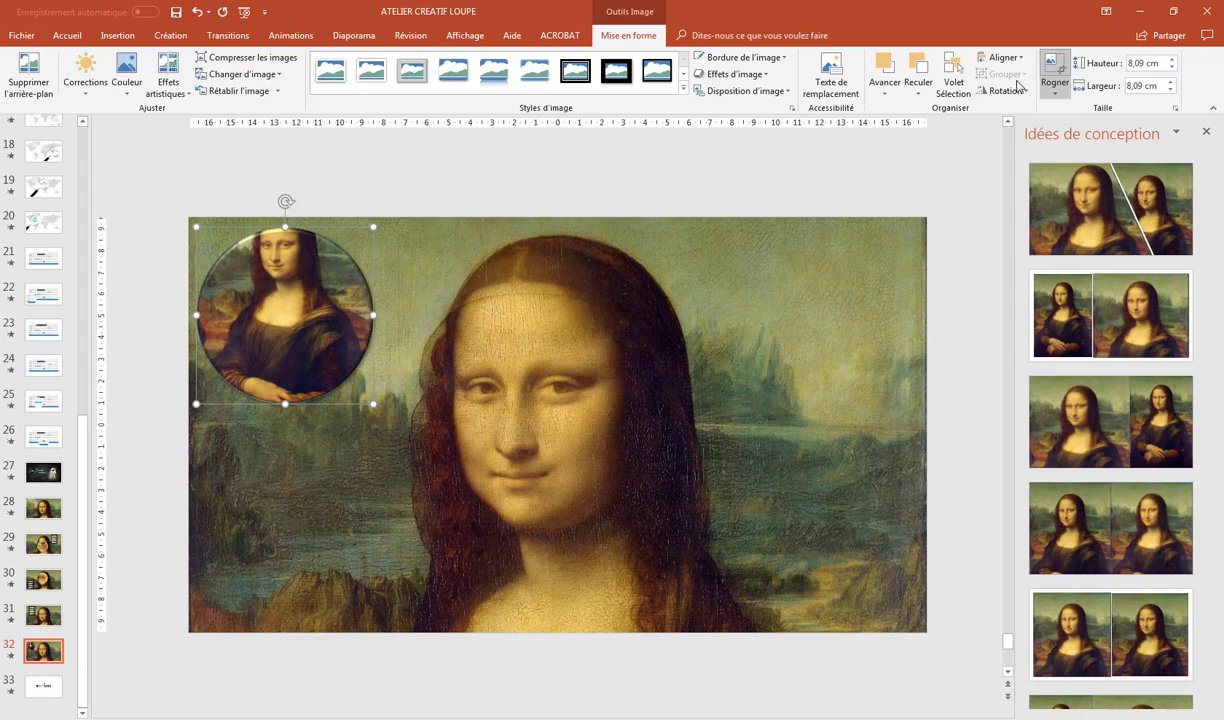
{"action": "left_click", "coordinate": [1206, 131]}
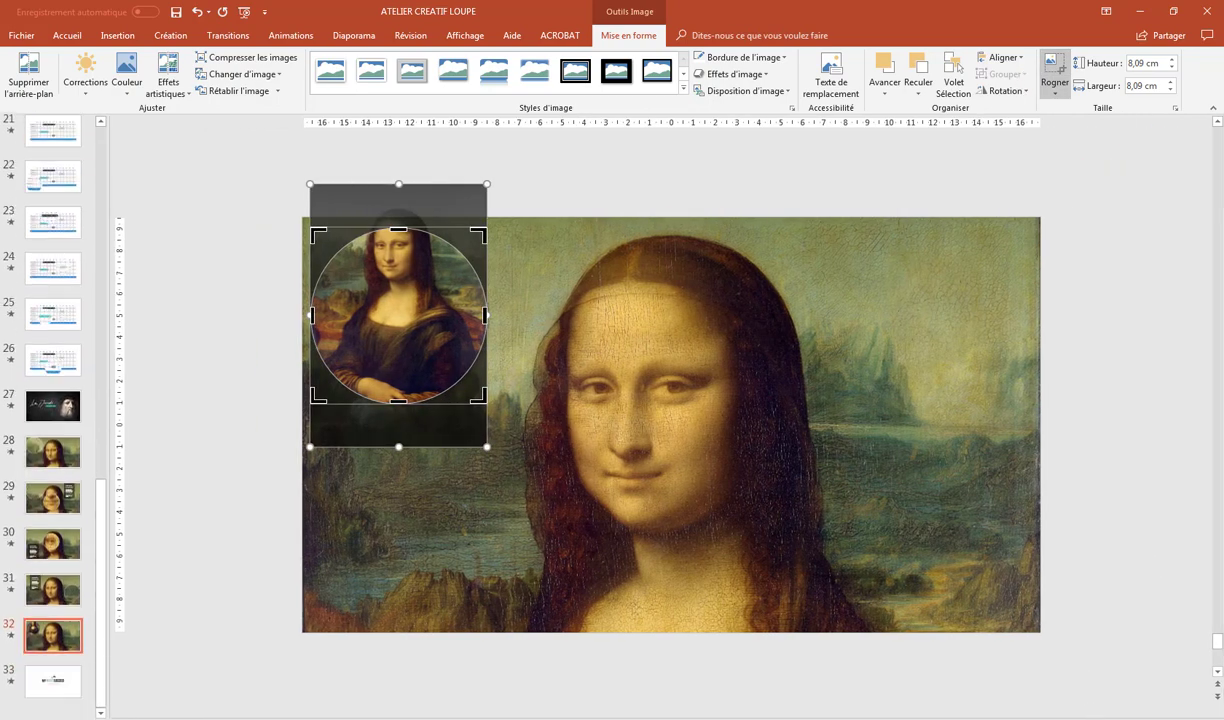
{"action": "scroll", "coordinate": [1007, 507], "scroll_direction": "down", "scroll_amount": 2}
{"action": "scroll", "coordinate": [1007, 507], "scroll_direction": "down", "scroll_amount": 2}
{"action": "scroll", "coordinate": [1007, 507], "scroll_direction": "down", "scroll_amount": 2}
{"action": "scroll", "coordinate": [1007, 507], "scroll_direction": "down", "scroll_amount": 2}
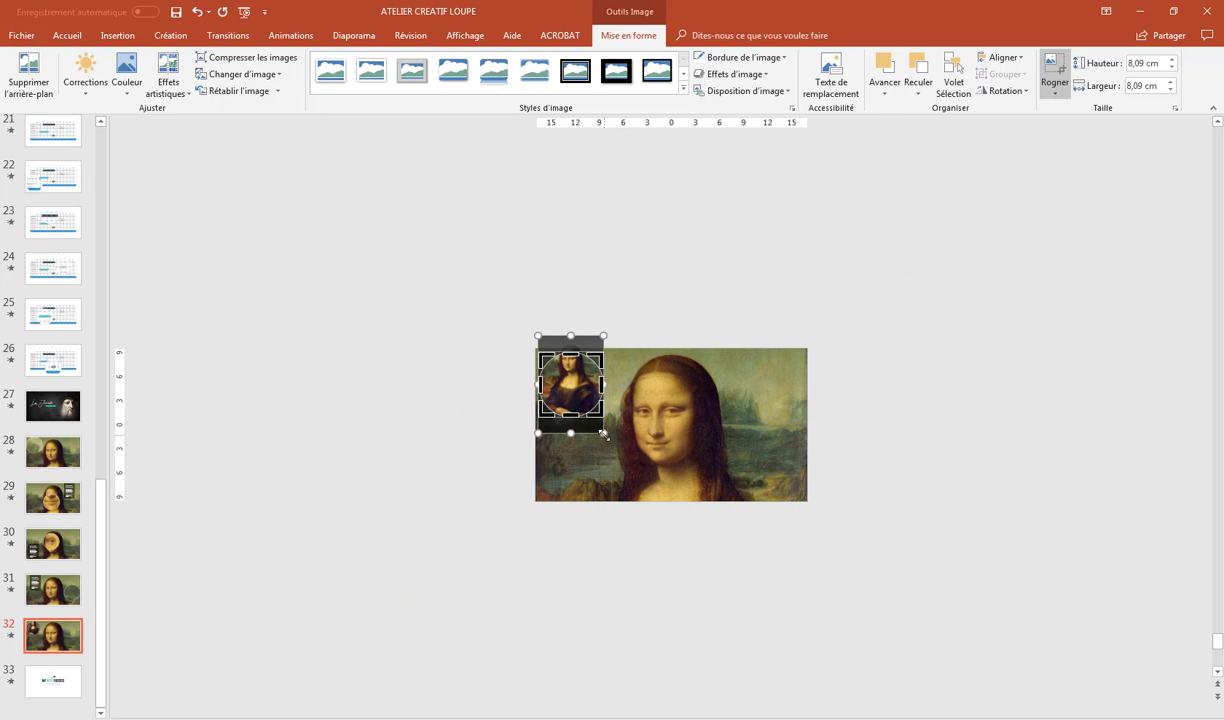
{"action": "left_click_drag", "start_coordinate": [603, 434], "coordinate": [604, 435]}
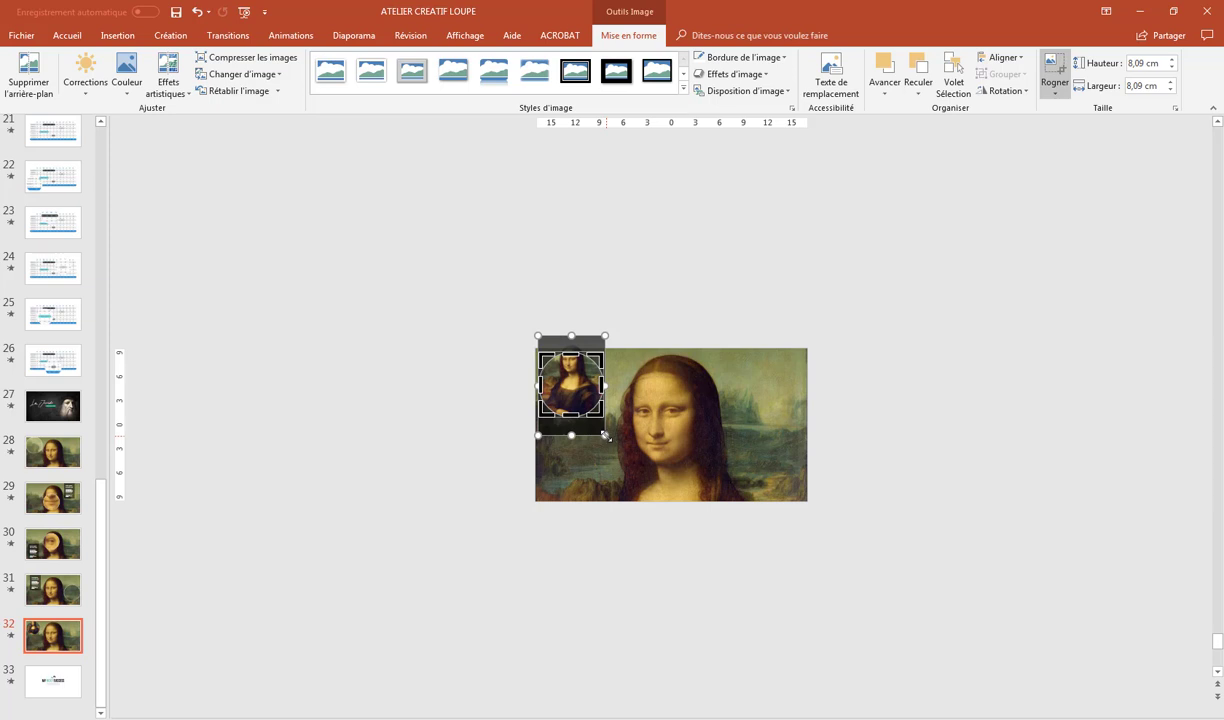
{"action": "left_click_drag", "start_coordinate": [605, 435], "coordinate": [809, 590]}
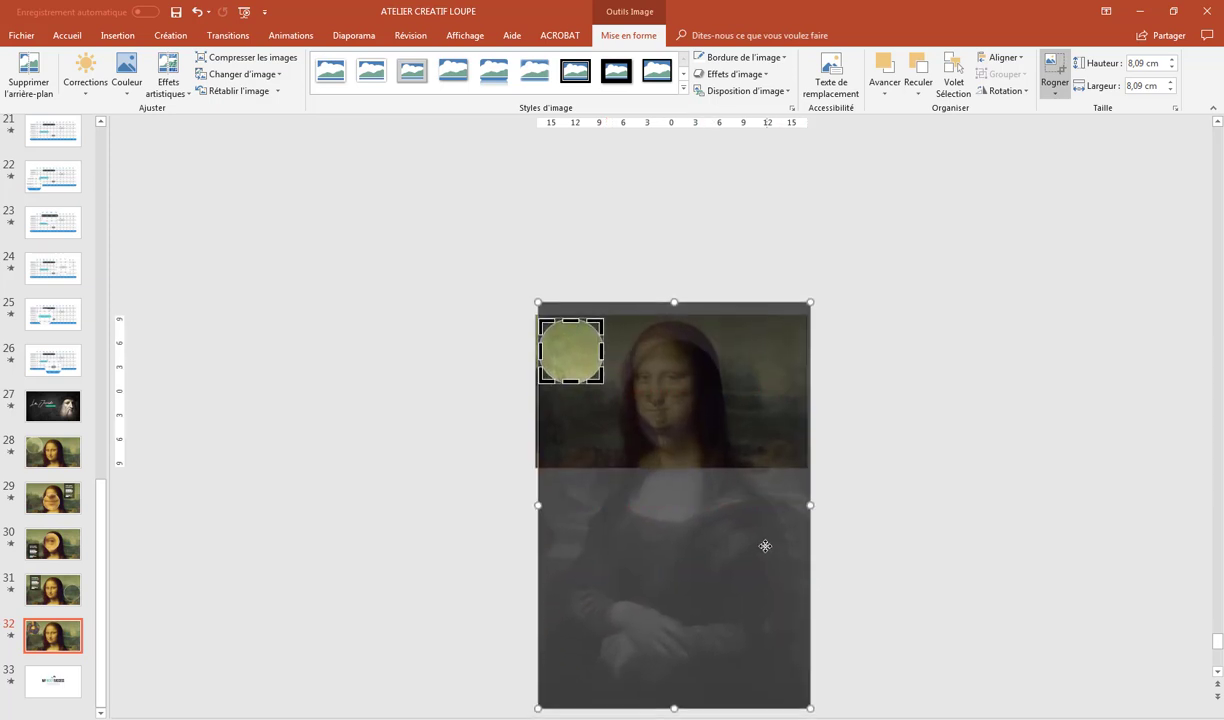
Enlarge and reposition the cropped painting so a magnified detail fills the circle.
{"action": "mouse_move", "coordinate": [741, 586]}
{"action": "left_mouse_down"}
{"action": "mouse_move", "coordinate": [701, 602]}
{"action": "mouse_move", "coordinate": [724, 606]}
{"action": "left_mouse_up"}
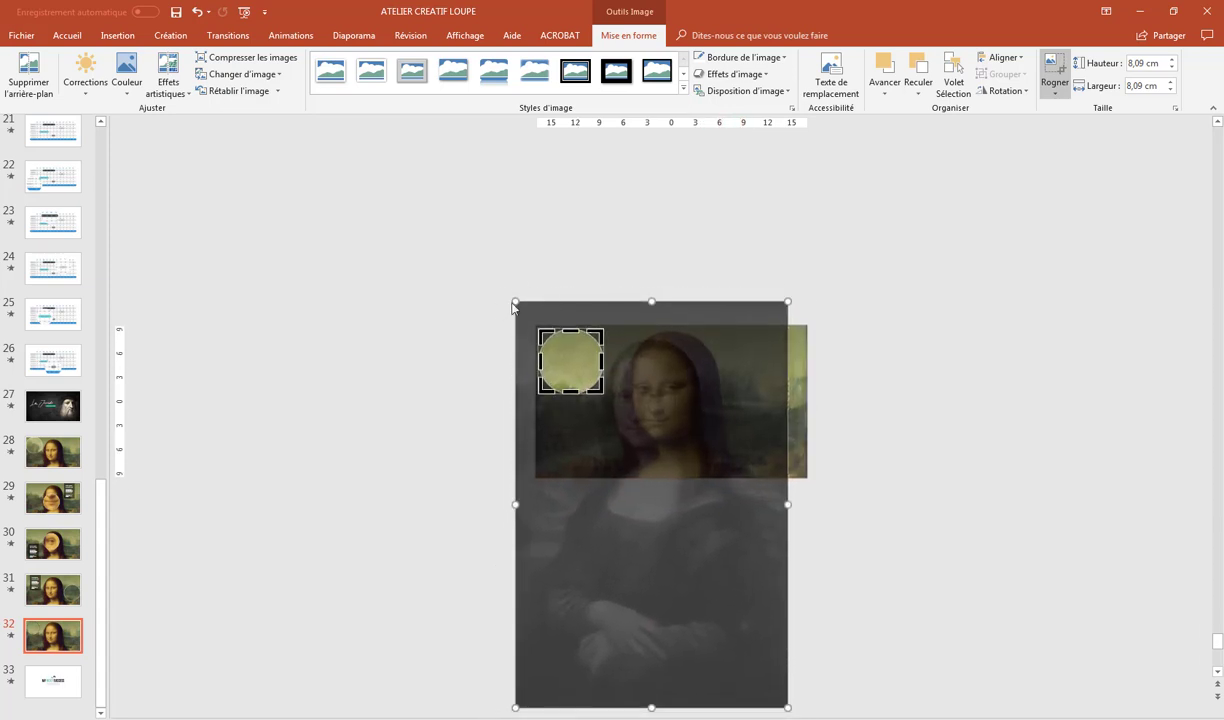
{"action": "left_click_drag", "start_coordinate": [512, 299], "coordinate": [346, 135]}
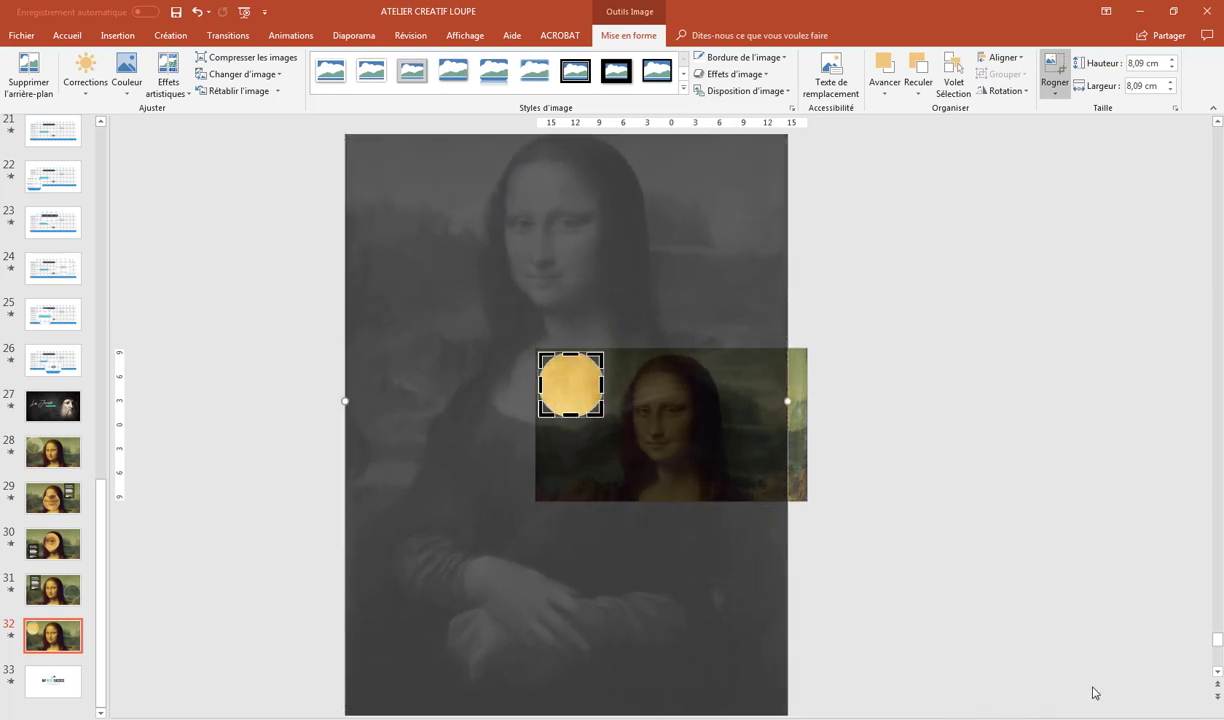
{"action": "scroll", "coordinate": [716, 525], "scroll_direction": "down", "scroll_amount": 10, "text": "ctrl"}
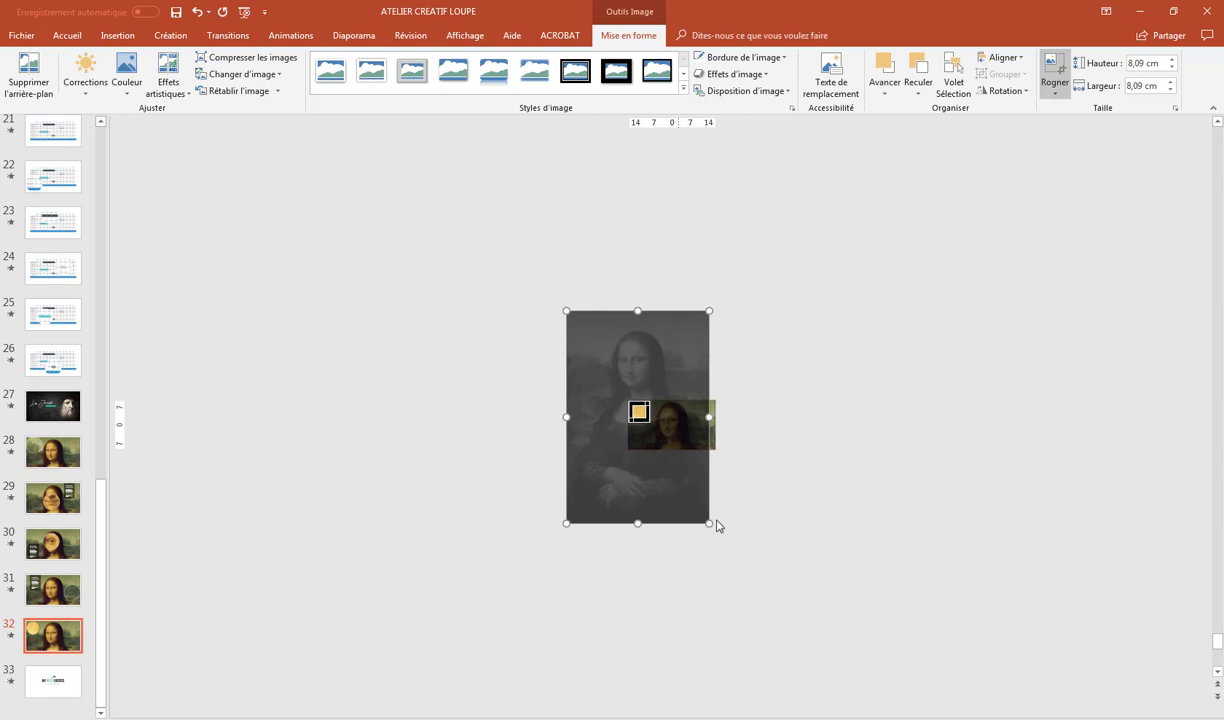
{"action": "left_click_drag", "start_coordinate": [710, 522], "coordinate": [781, 631]}
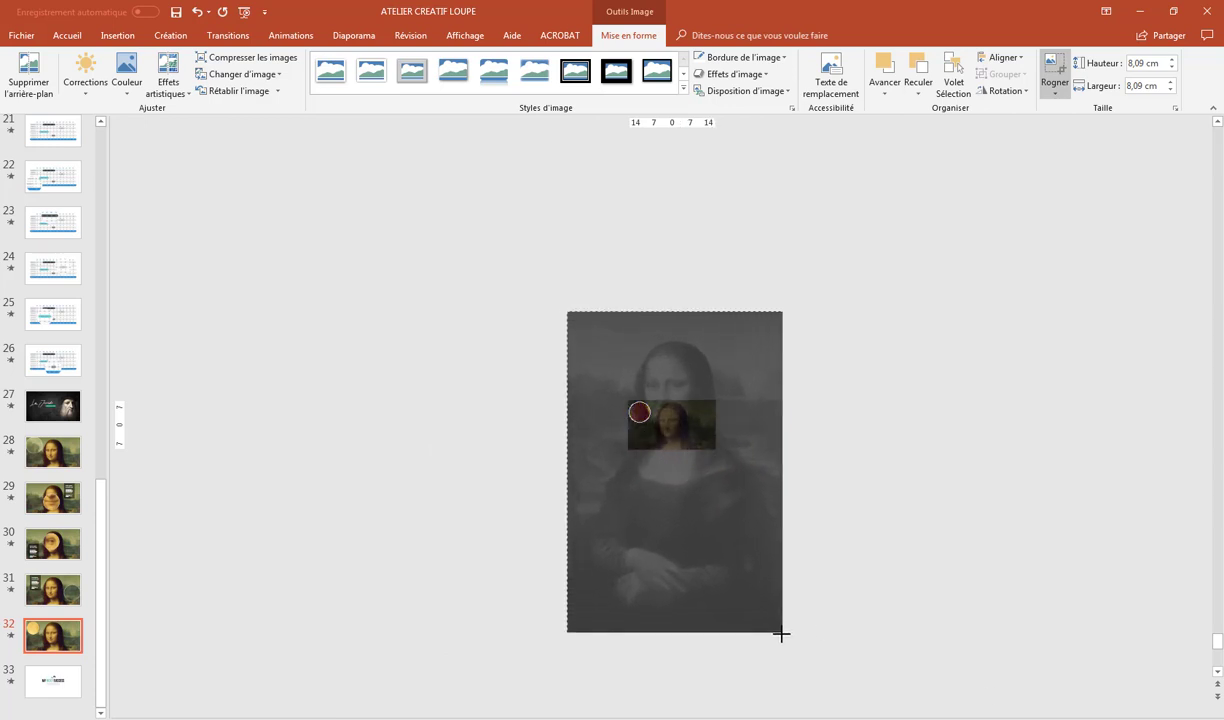
{"action": "left_click_drag", "start_coordinate": [686, 497], "coordinate": [728, 532]}
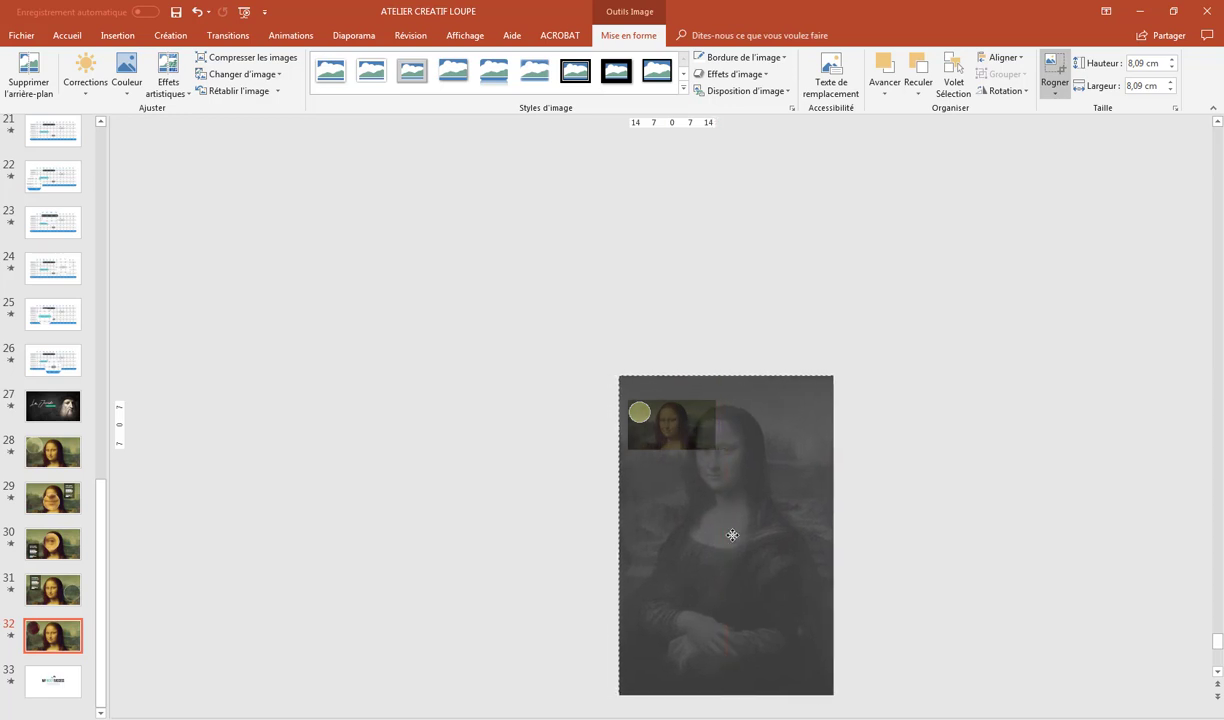
{"action": "left_click_drag", "start_coordinate": [728, 532], "coordinate": [725, 530]}
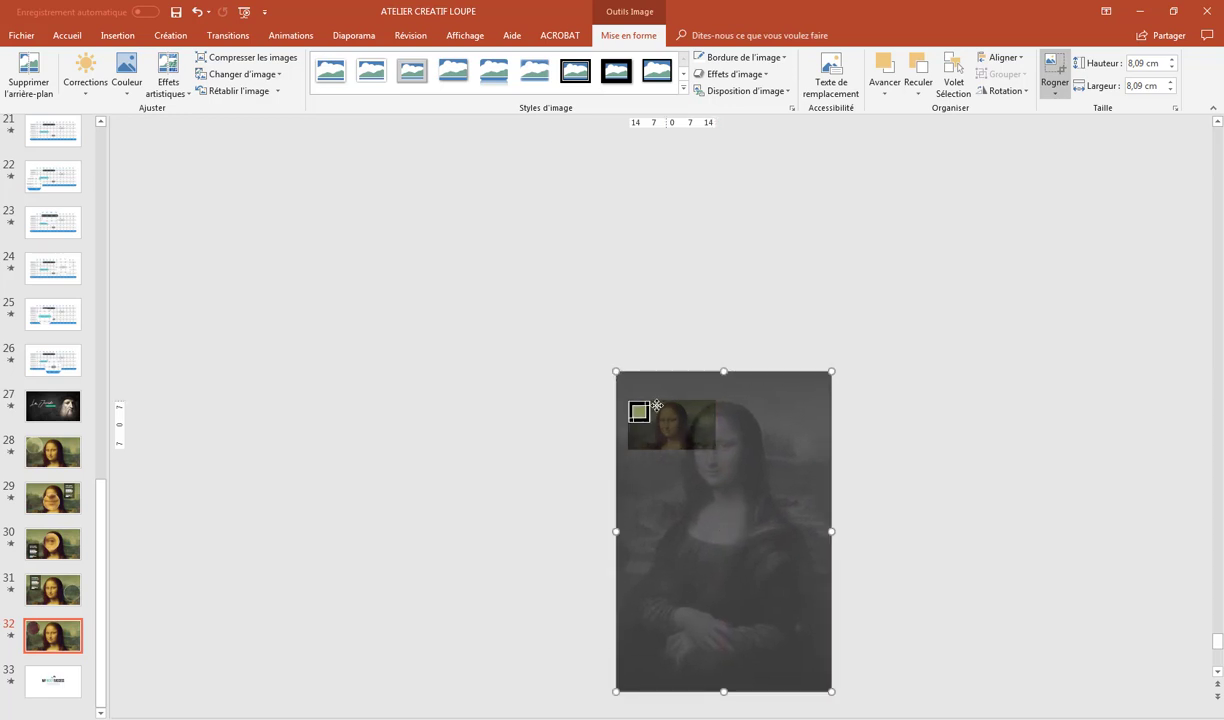
{"action": "left_click", "coordinate": [866, 401]}
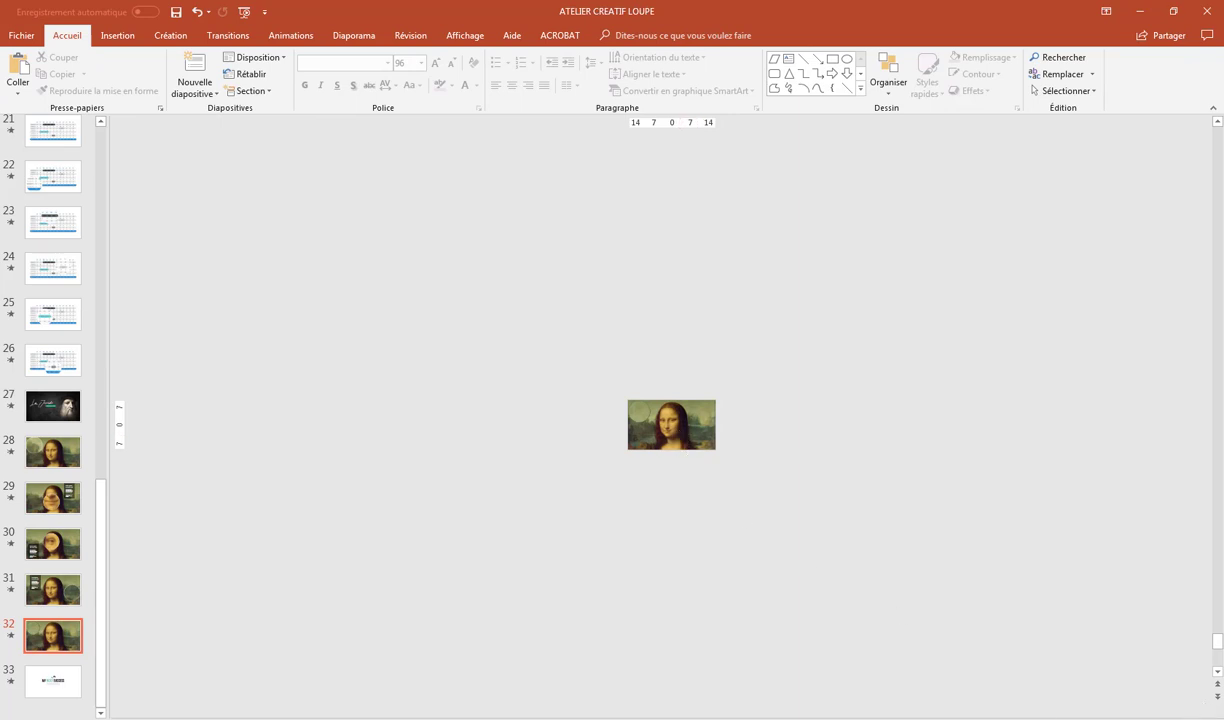
Draw a rectangle down the slide's right side over the upper right of the painting.
{"action": "scroll", "coordinate": [879, 507], "scroll_direction": "up", "scroll_amount": 8}
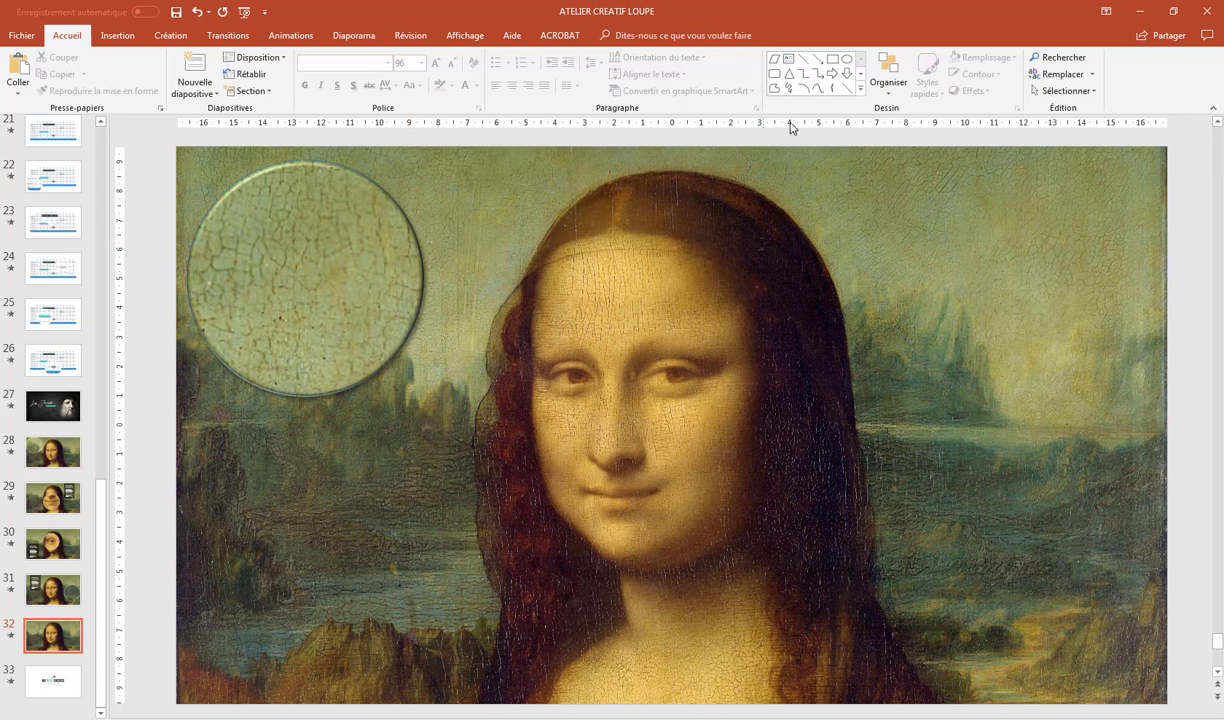
{"action": "left_click", "coordinate": [832, 62]}
{"action": "left_click_drag", "start_coordinate": [881, 148], "coordinate": [1107, 485]}
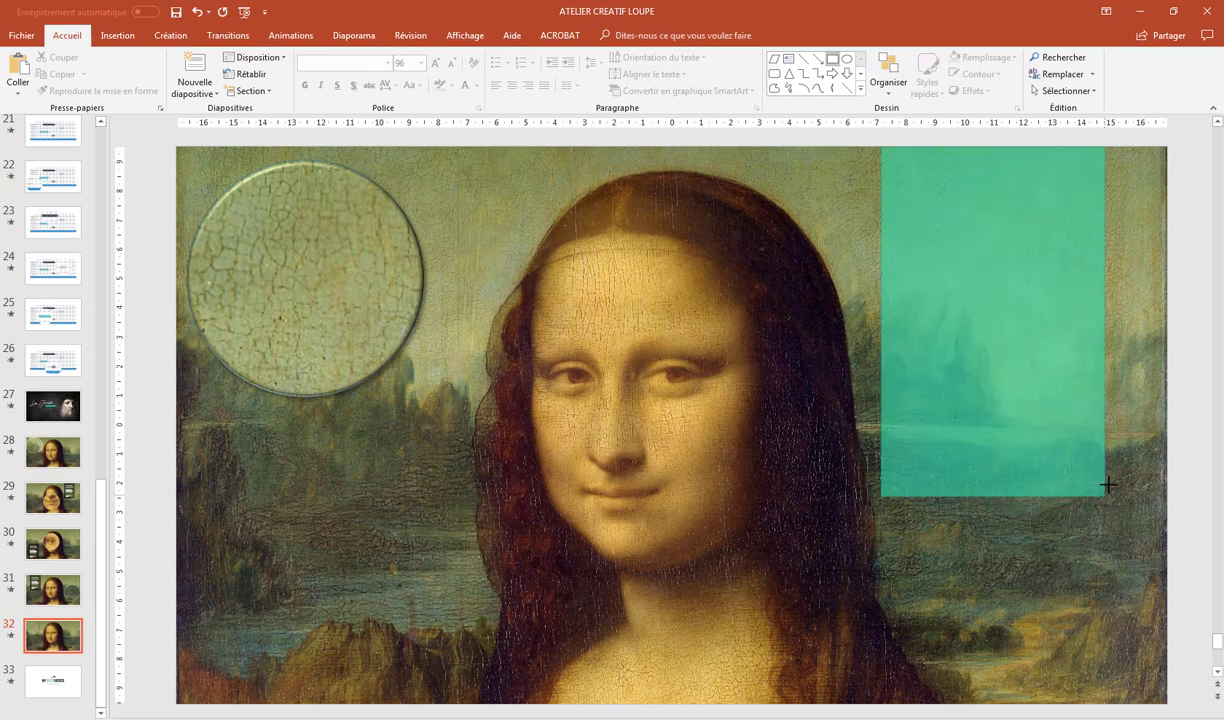
{"action": "left_click_drag", "start_coordinate": [1107, 485], "coordinate": [1118, 460]}
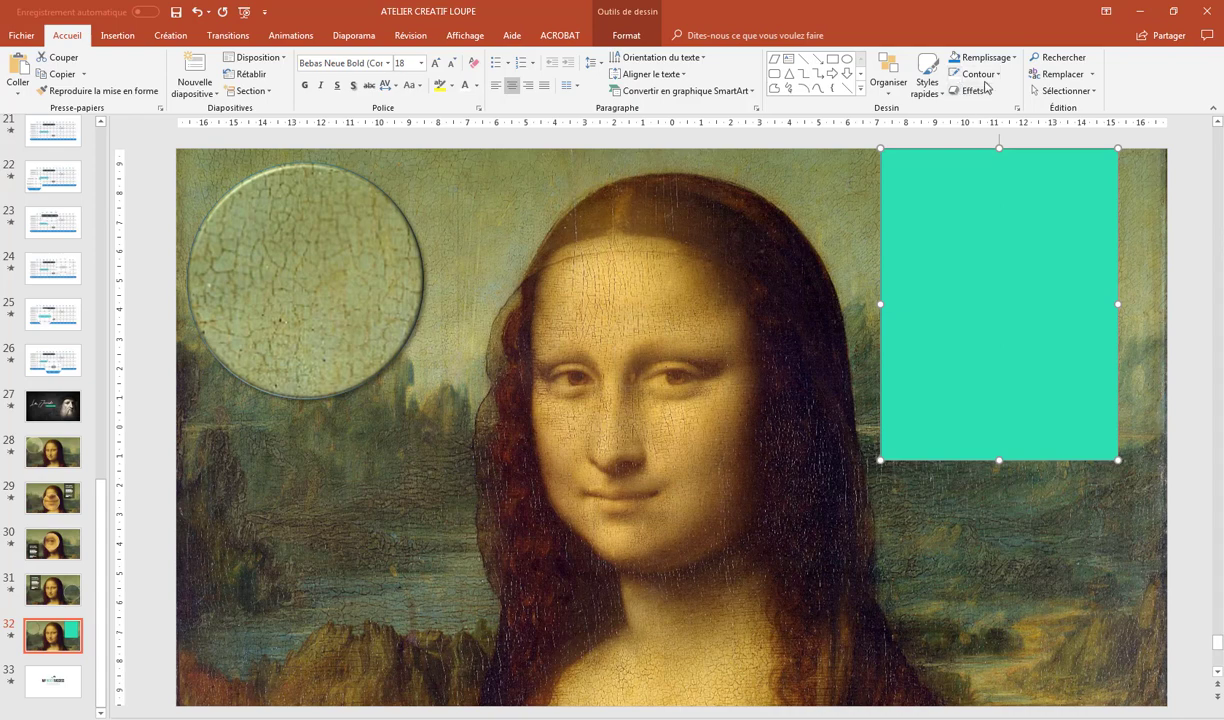
Make the rectangle black with no outline, move it to the top edge, and draw a text box inside.
{"action": "left_click", "coordinate": [987, 77]}
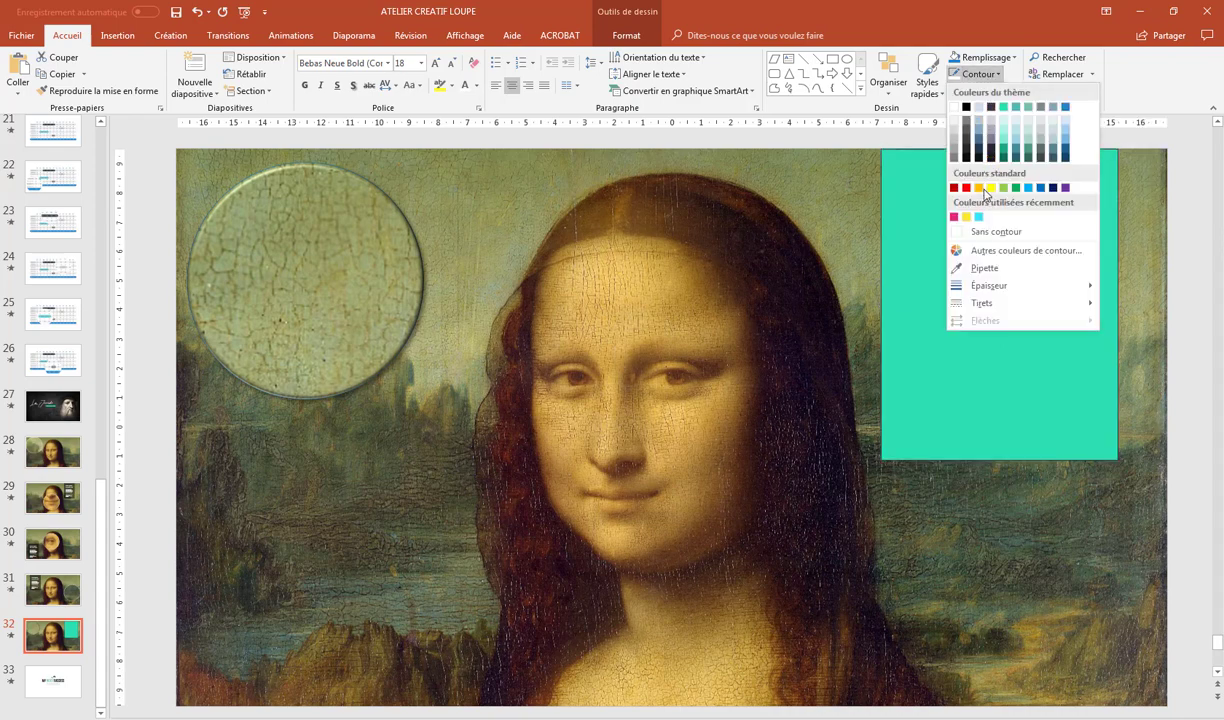
{"action": "left_click", "coordinate": [990, 232]}
{"action": "left_click", "coordinate": [985, 57]}
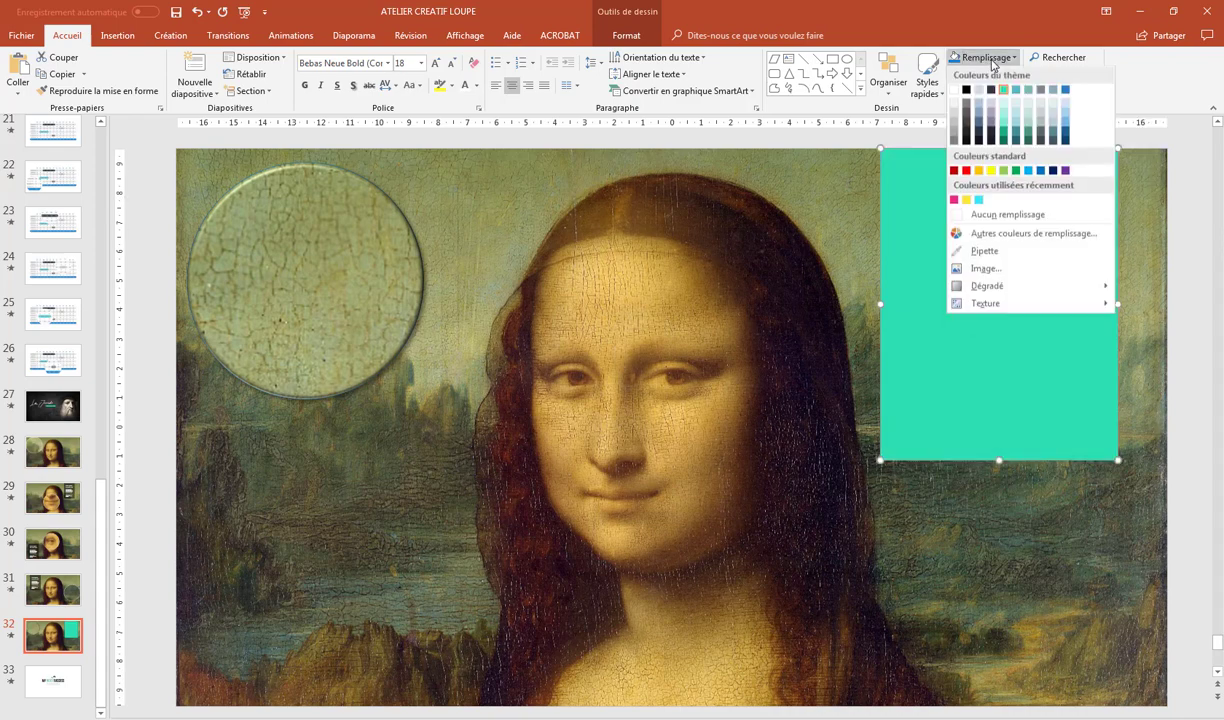
{"action": "left_click", "coordinate": [966, 91]}
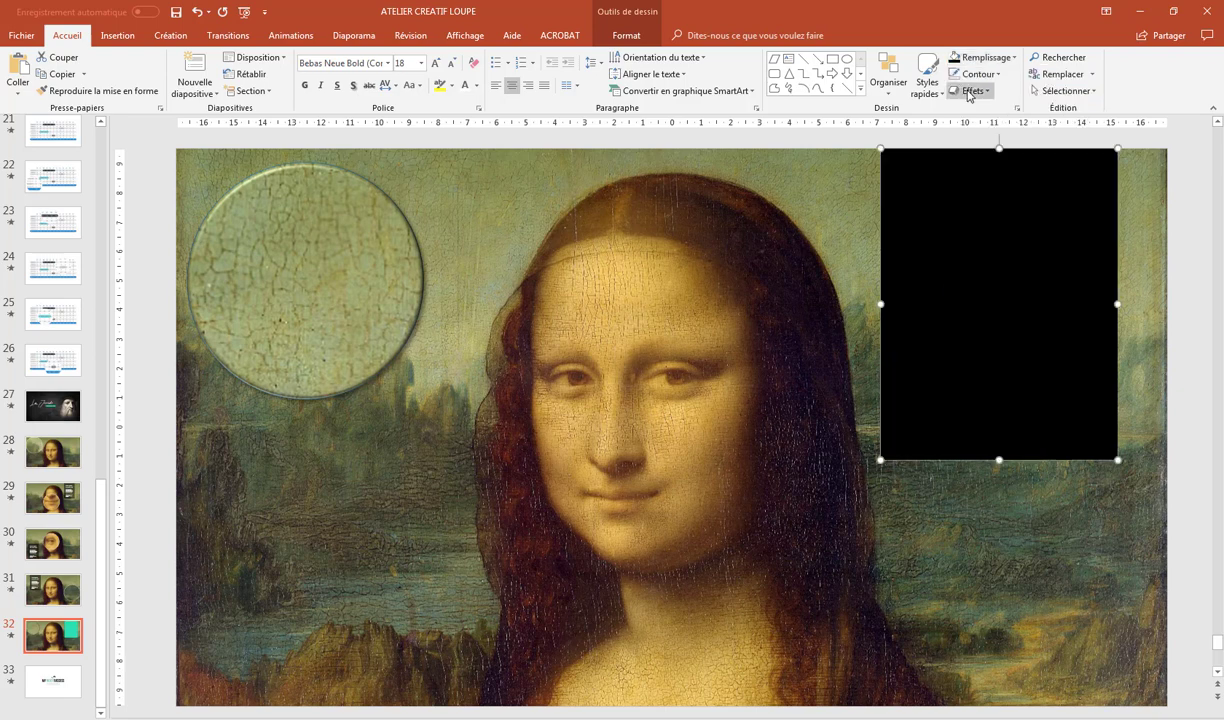
{"action": "left_click_drag", "start_coordinate": [961, 200], "coordinate": [961, 222]}
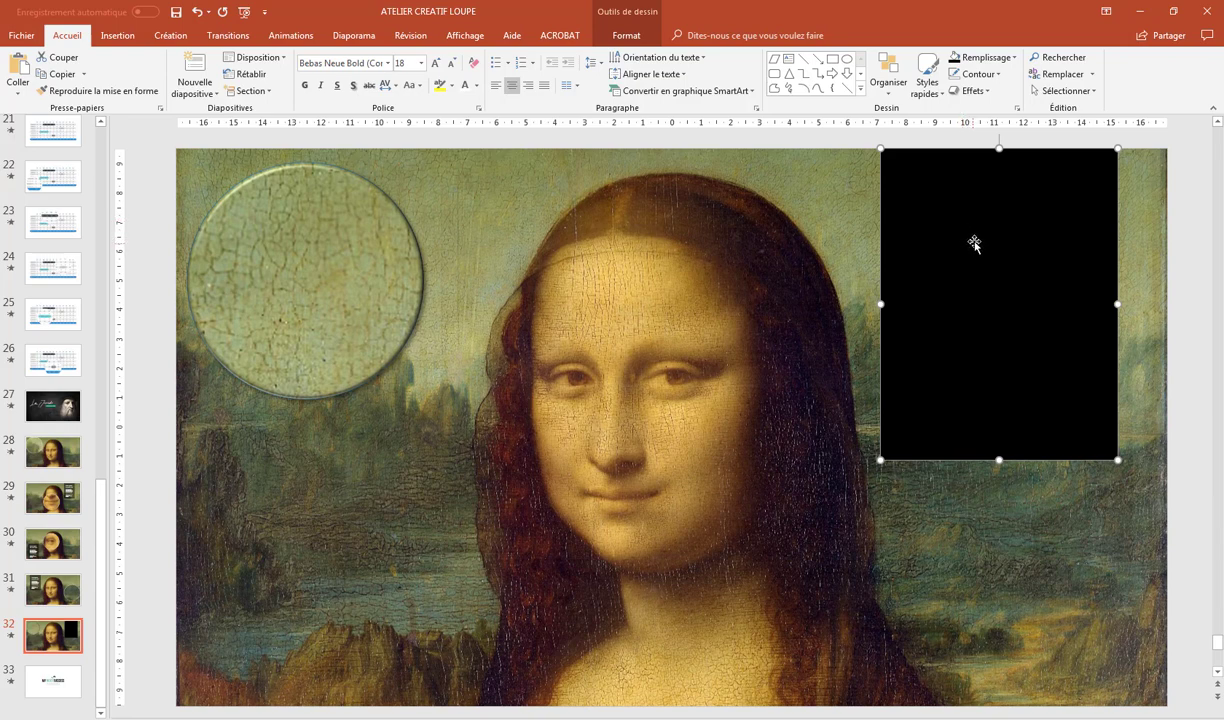
{"action": "left_click", "coordinate": [789, 58]}
{"action": "left_click_drag", "start_coordinate": [1093, 404], "coordinate": [902, 240]}
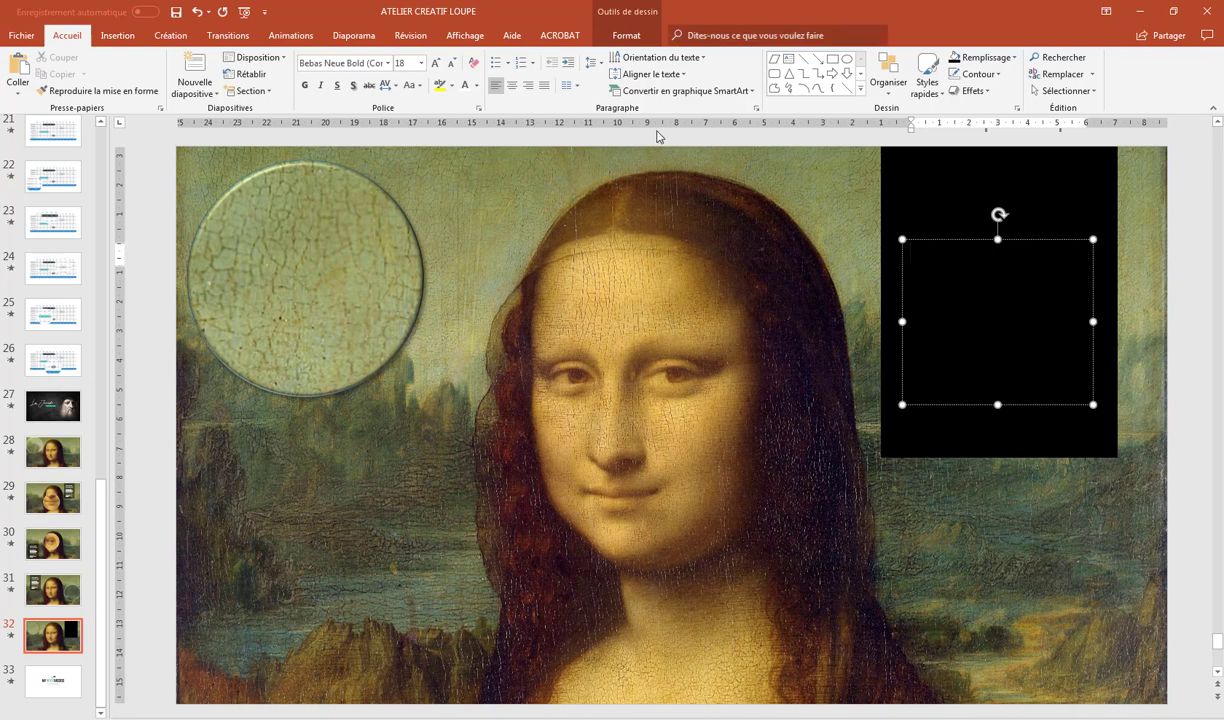
Generate a white Franklin Gothic Book Lorem ipsum paragraph in the text box, sized 14 pt.
{"action": "left_click", "coordinate": [463, 88]}
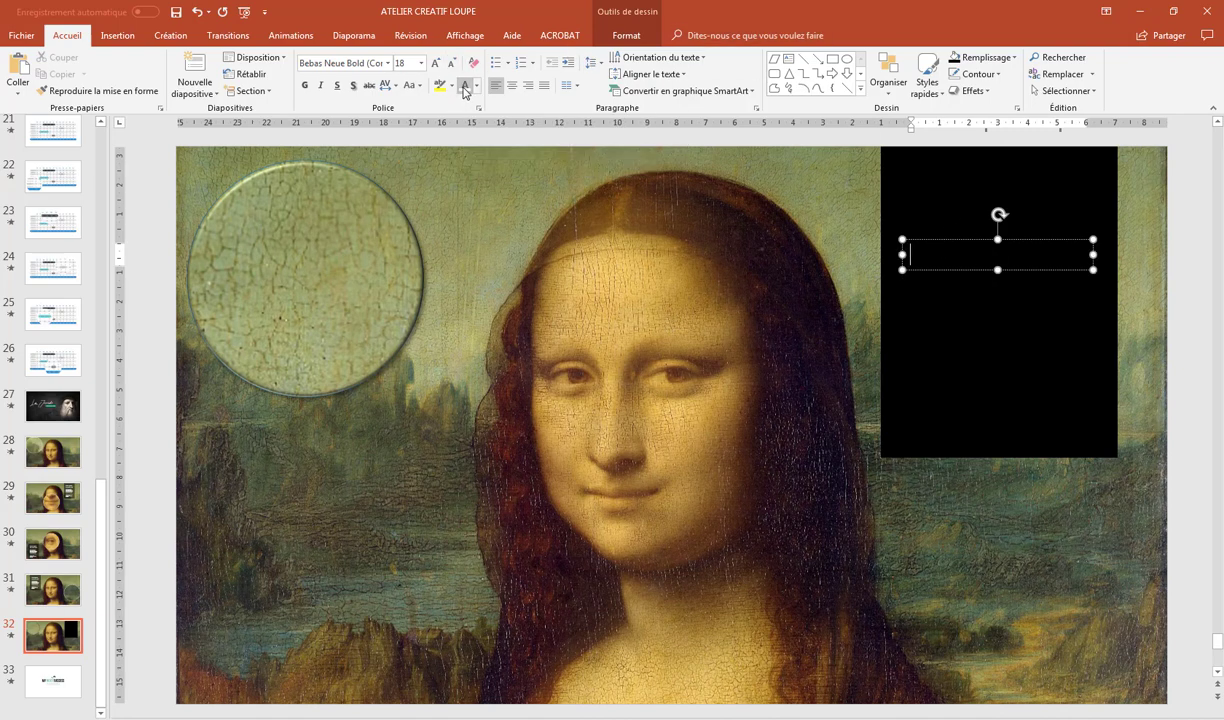
{"action": "left_click", "coordinate": [387, 63]}
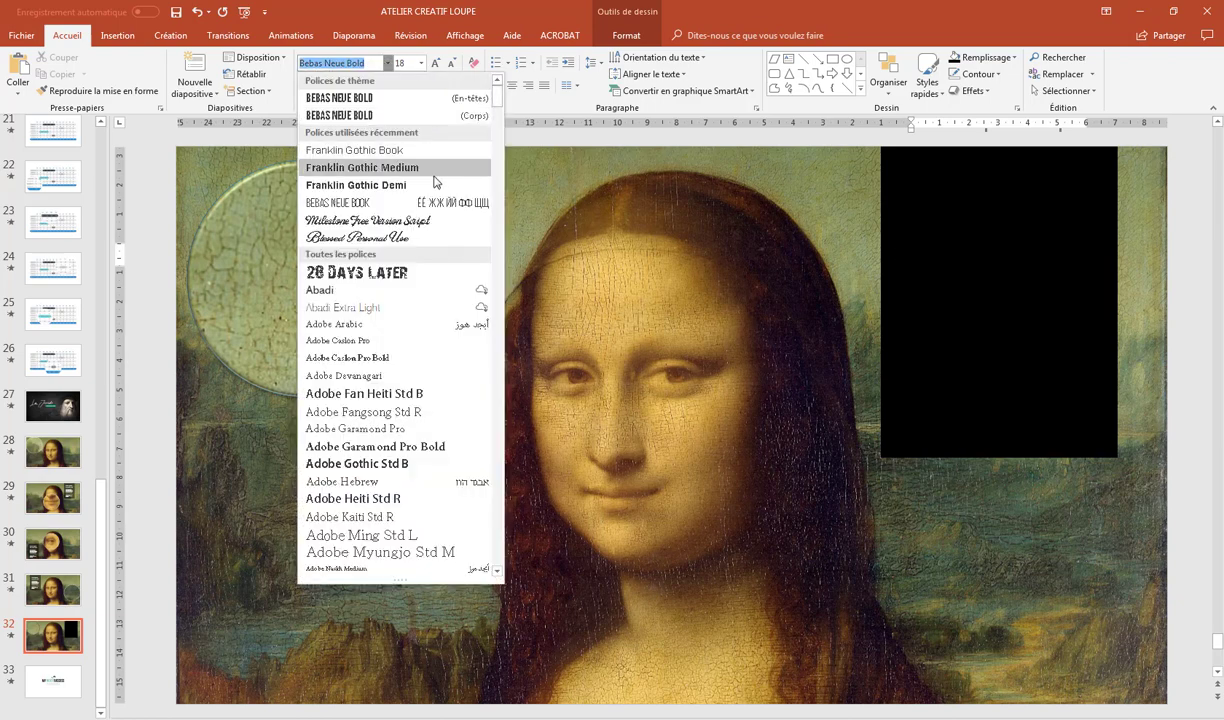
{"action": "left_click", "coordinate": [347, 150]}
{"action": "type", "text": "="}
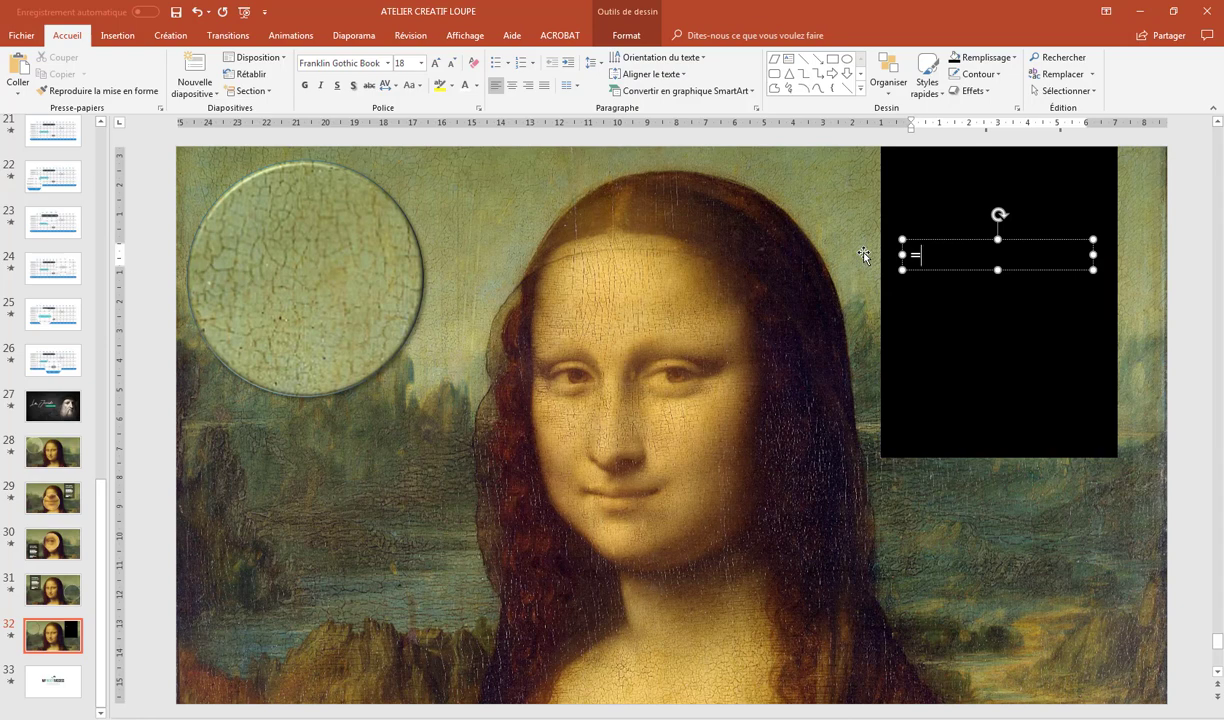
{"action": "type", "text": "lore"}
{"action": "type", "text": "m(1"}
{"action": "key", "text": "Return"}
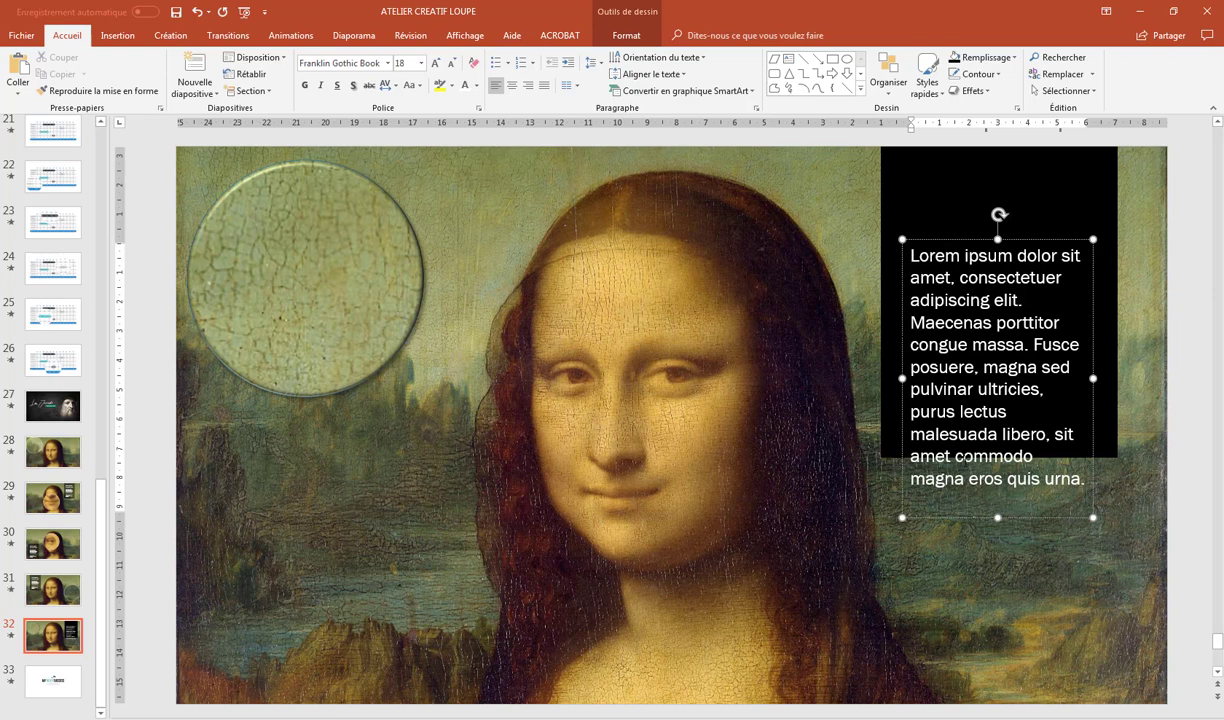
{"action": "triple_click", "coordinate": [956, 391]}
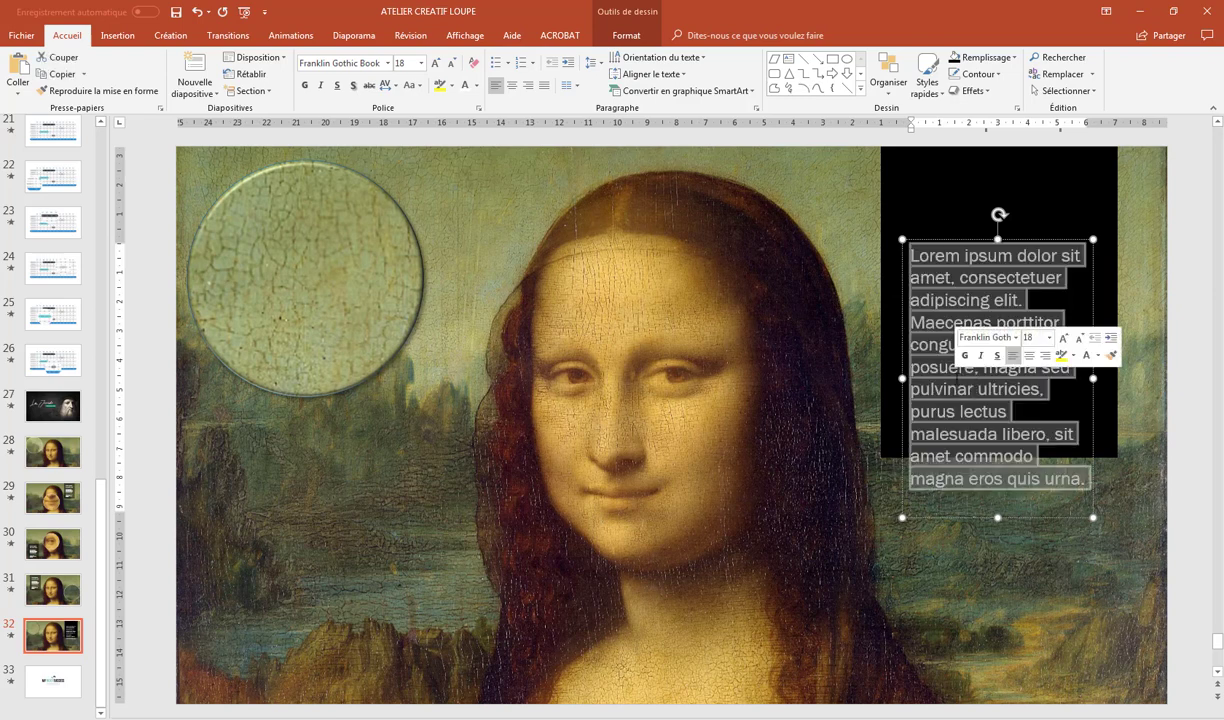
{"action": "left_click", "coordinate": [1078, 341]}
{"action": "left_click", "coordinate": [1078, 341]}
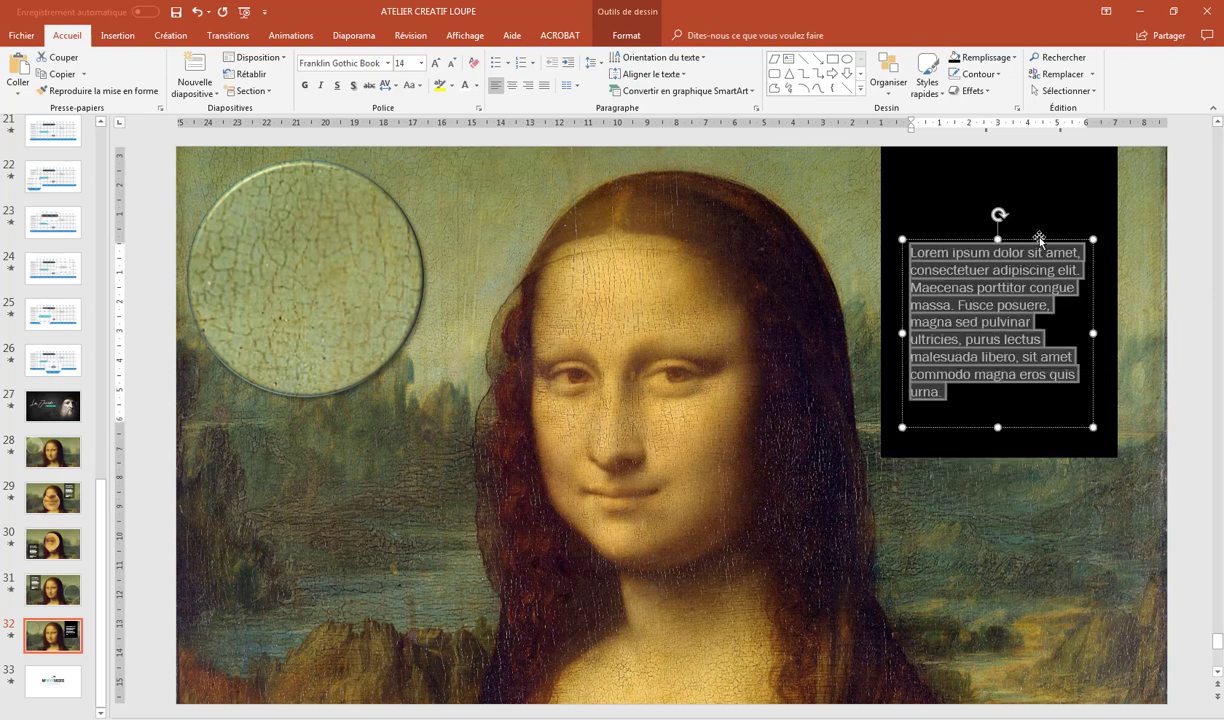
{"action": "left_click_drag", "start_coordinate": [1013, 240], "coordinate": [1015, 252]}
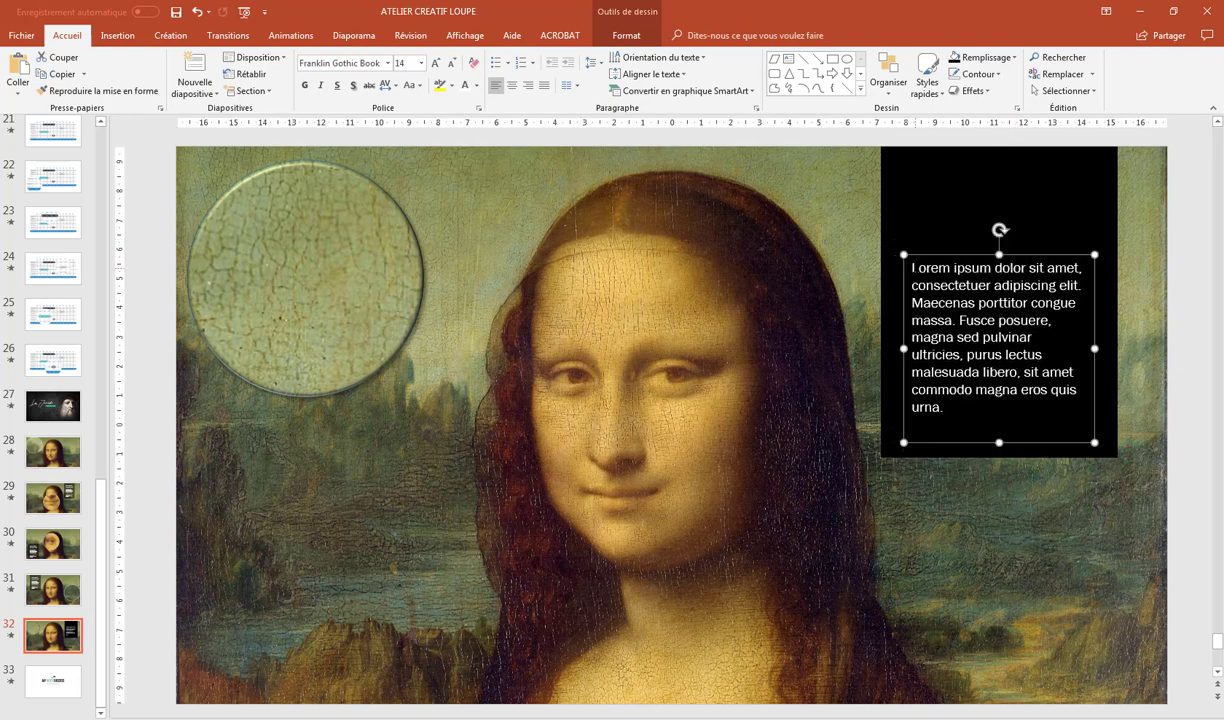
Copy the paragraph's opening phrase as a title at the panel top in Franklin Gothic Demi.
{"action": "left_click_drag", "start_coordinate": [911, 268], "coordinate": [993, 287]}
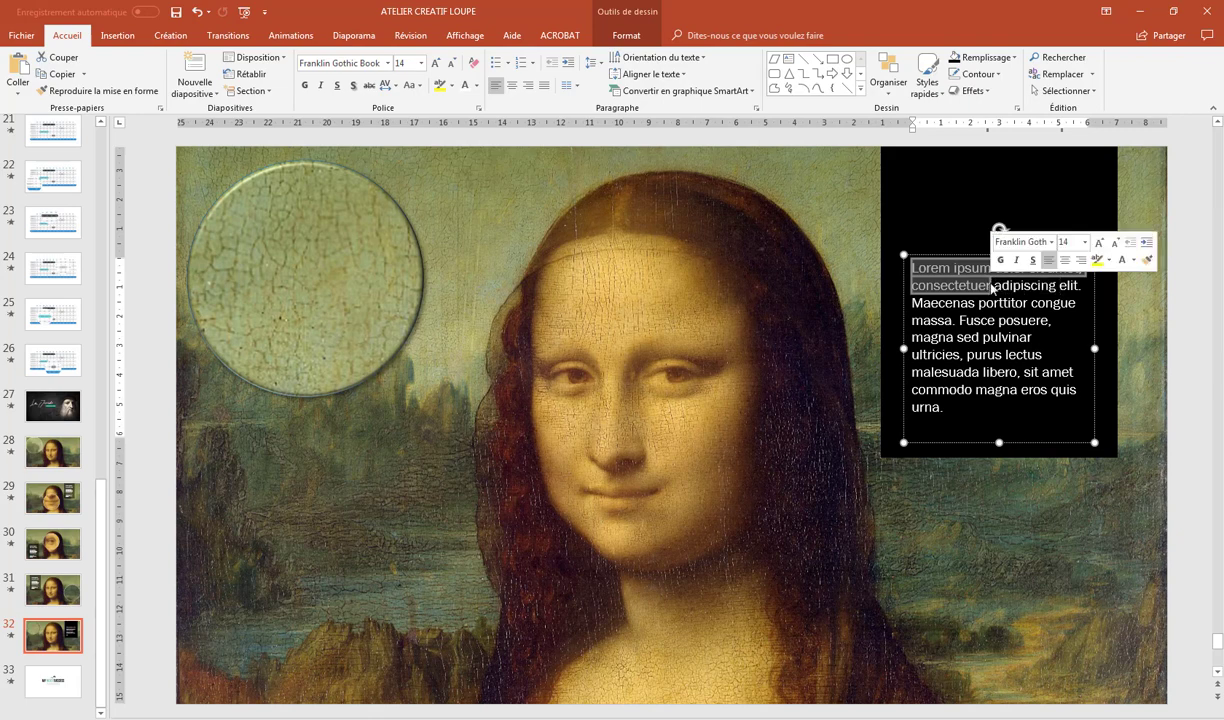
{"action": "left_click", "coordinate": [990, 213]}
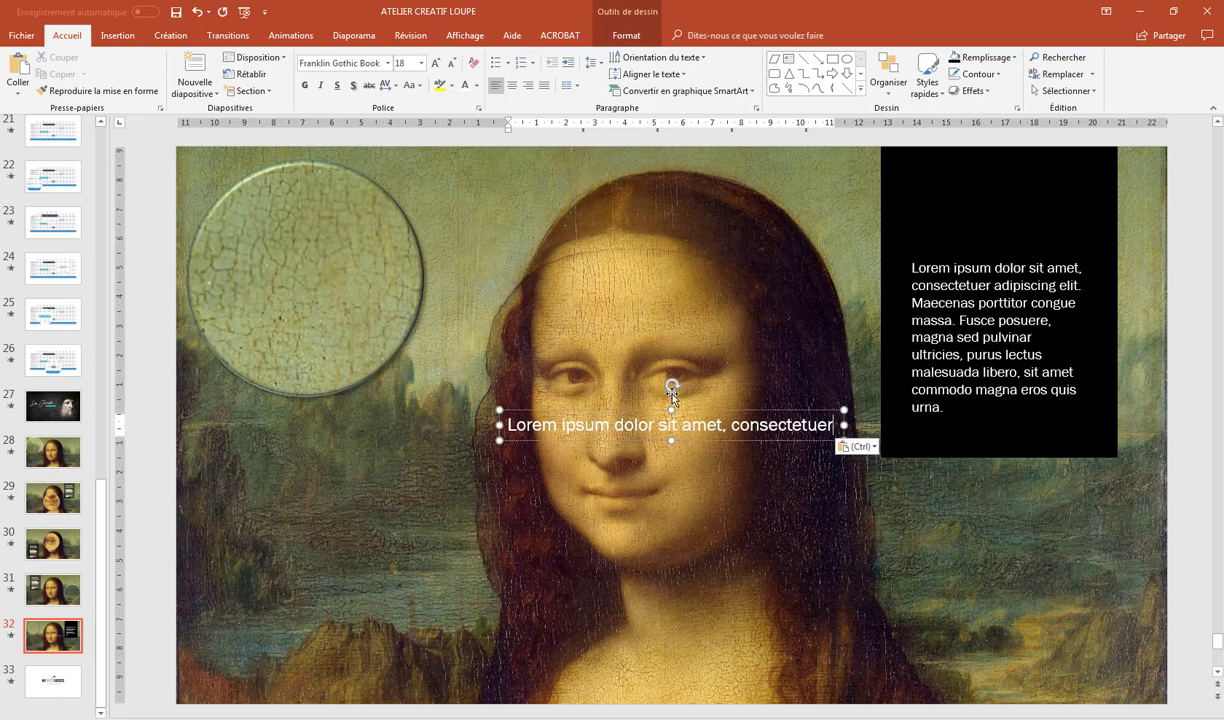
{"action": "left_click_drag", "start_coordinate": [605, 413], "coordinate": [1008, 178]}
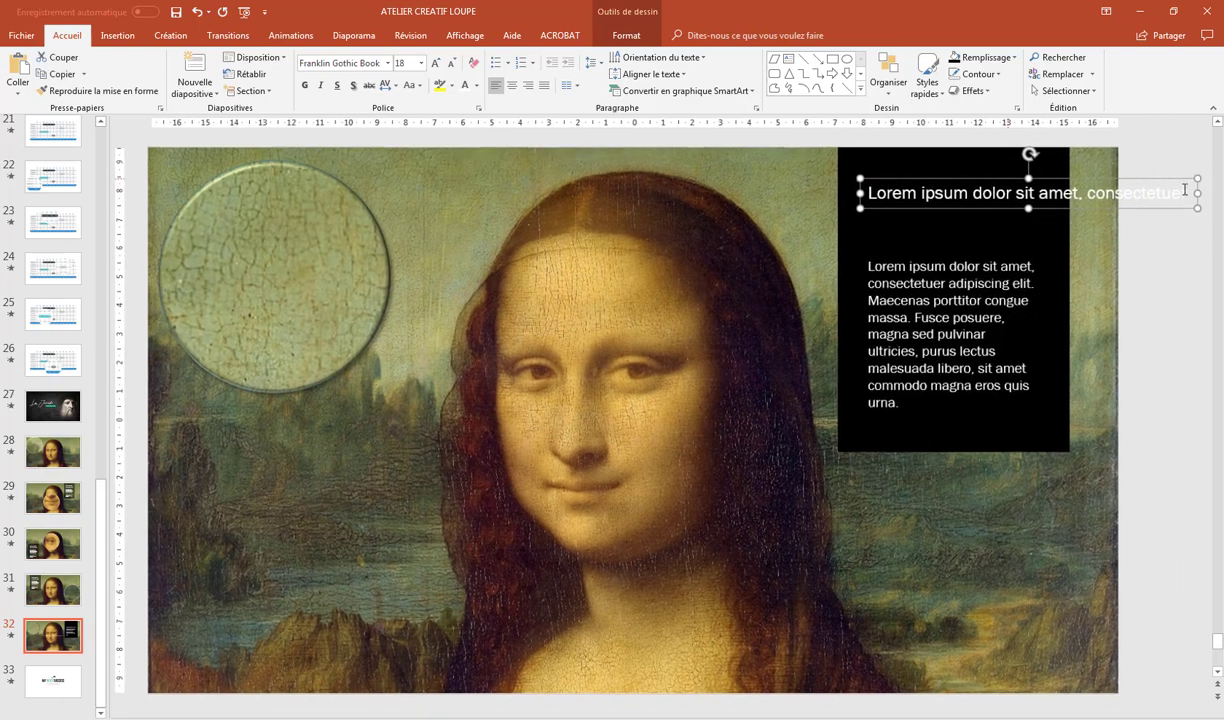
{"action": "left_click_drag", "start_coordinate": [1191, 192], "coordinate": [1054, 200]}
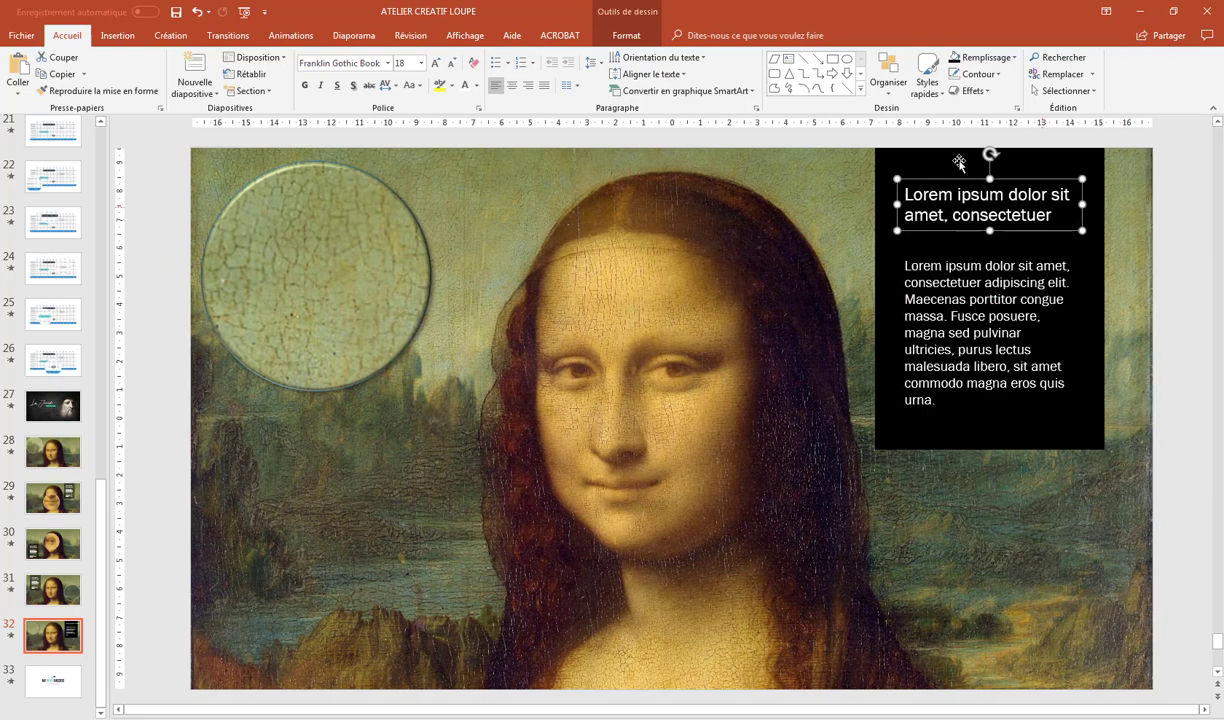
{"action": "left_click", "coordinate": [387, 63]}
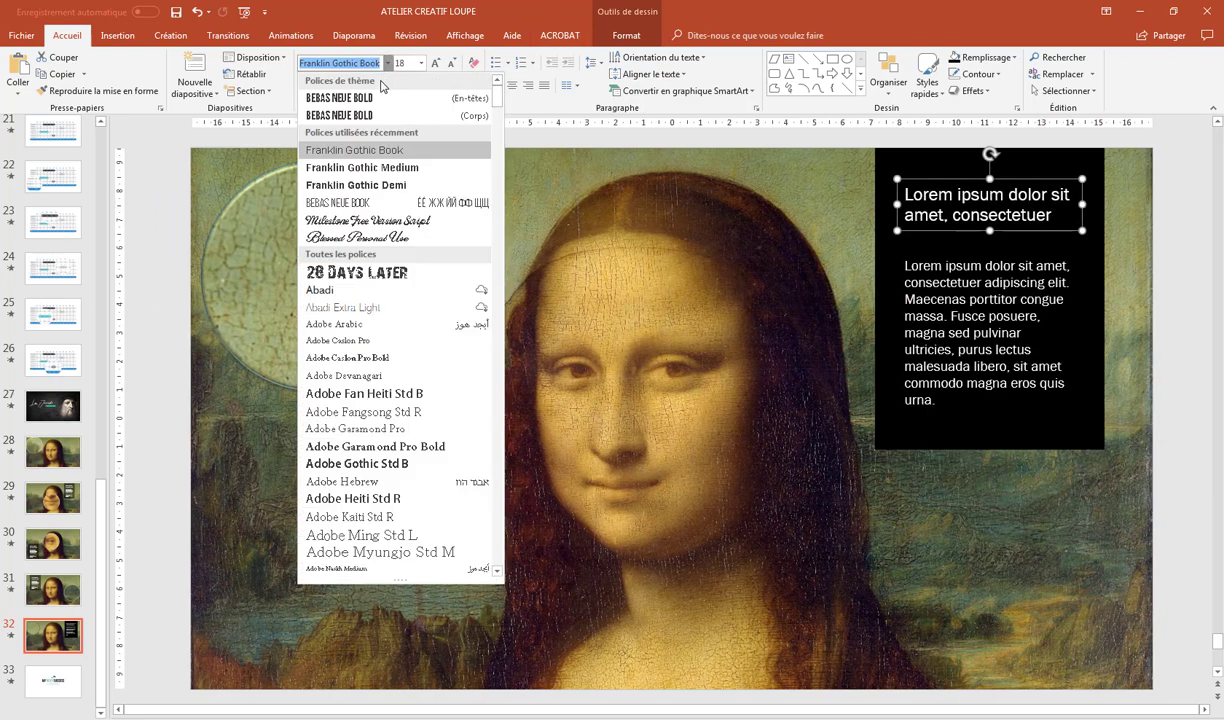
{"action": "left_click", "coordinate": [353, 184]}
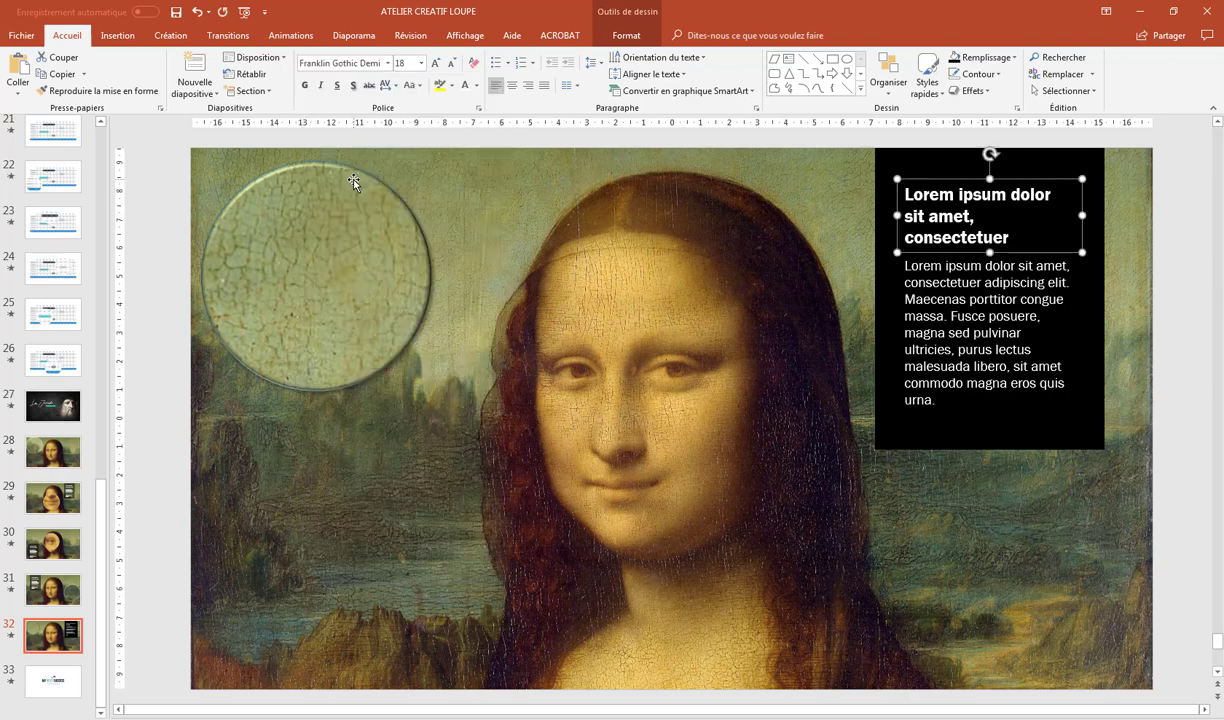
{"action": "left_click", "coordinate": [889, 309]}
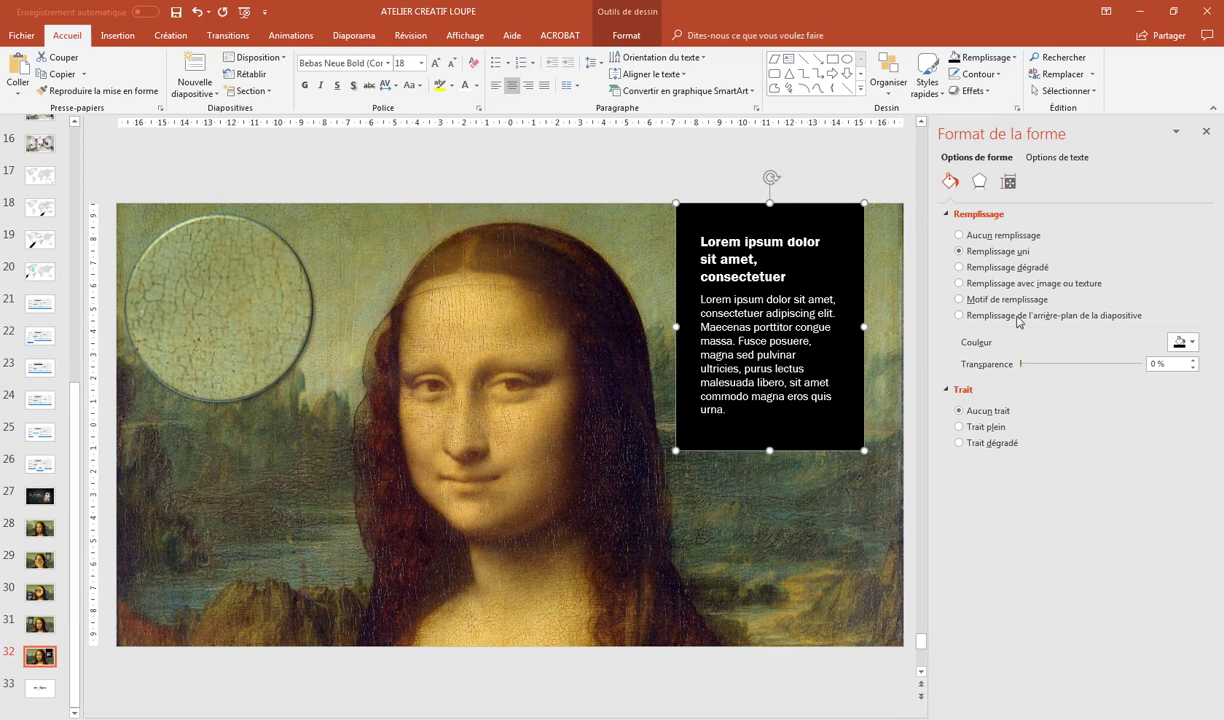
Set the black panel's fill transparency to about 51% so the painting shows through.
{"action": "left_click_drag", "start_coordinate": [1022, 365], "coordinate": [1084, 369]}
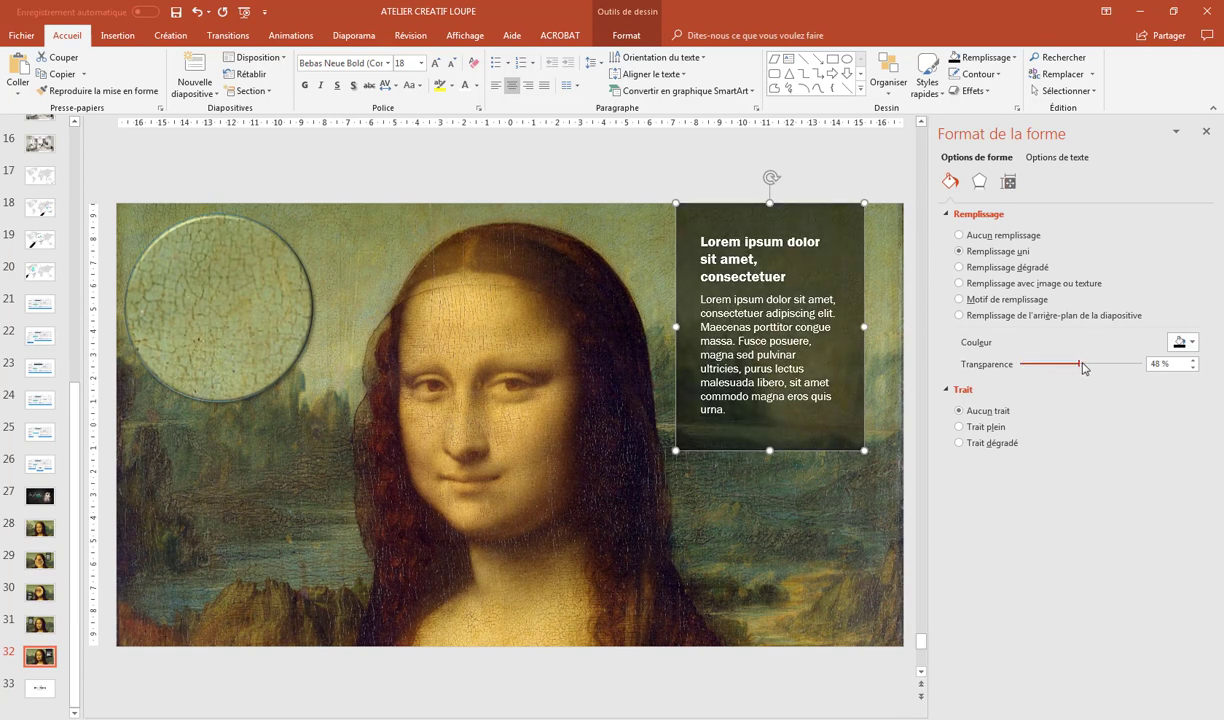
{"action": "left_click", "coordinate": [801, 172]}
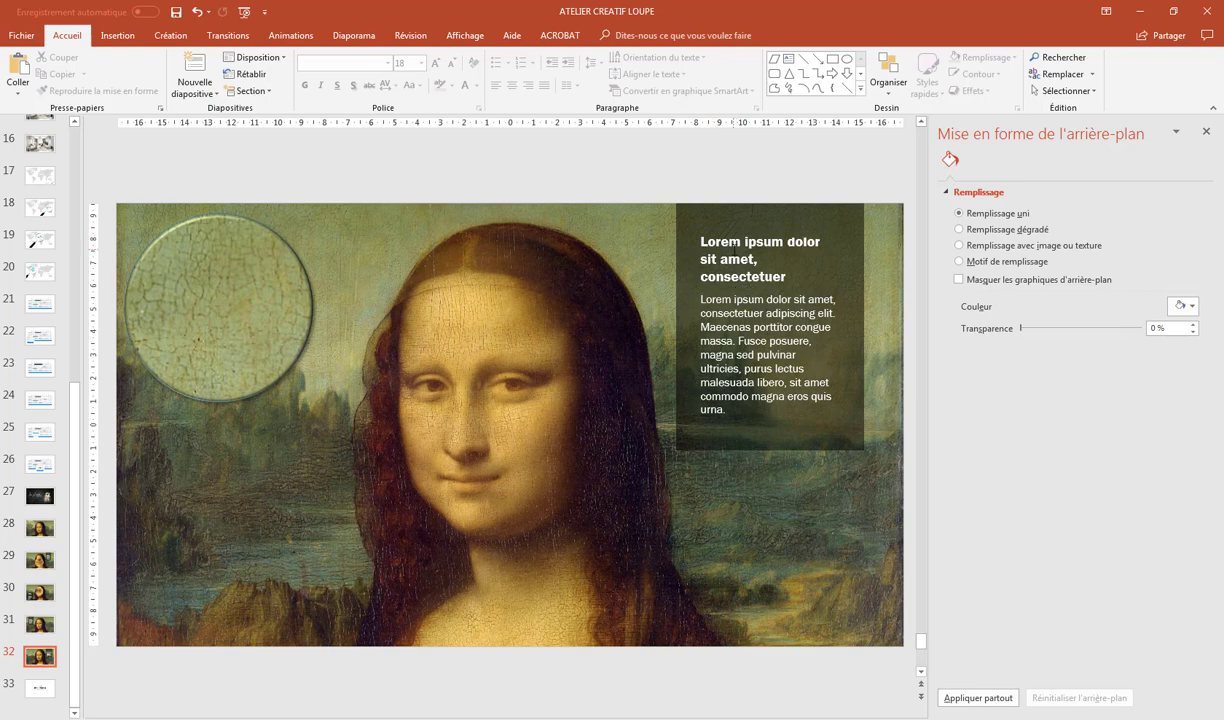
{"action": "left_click", "coordinate": [735, 243]}
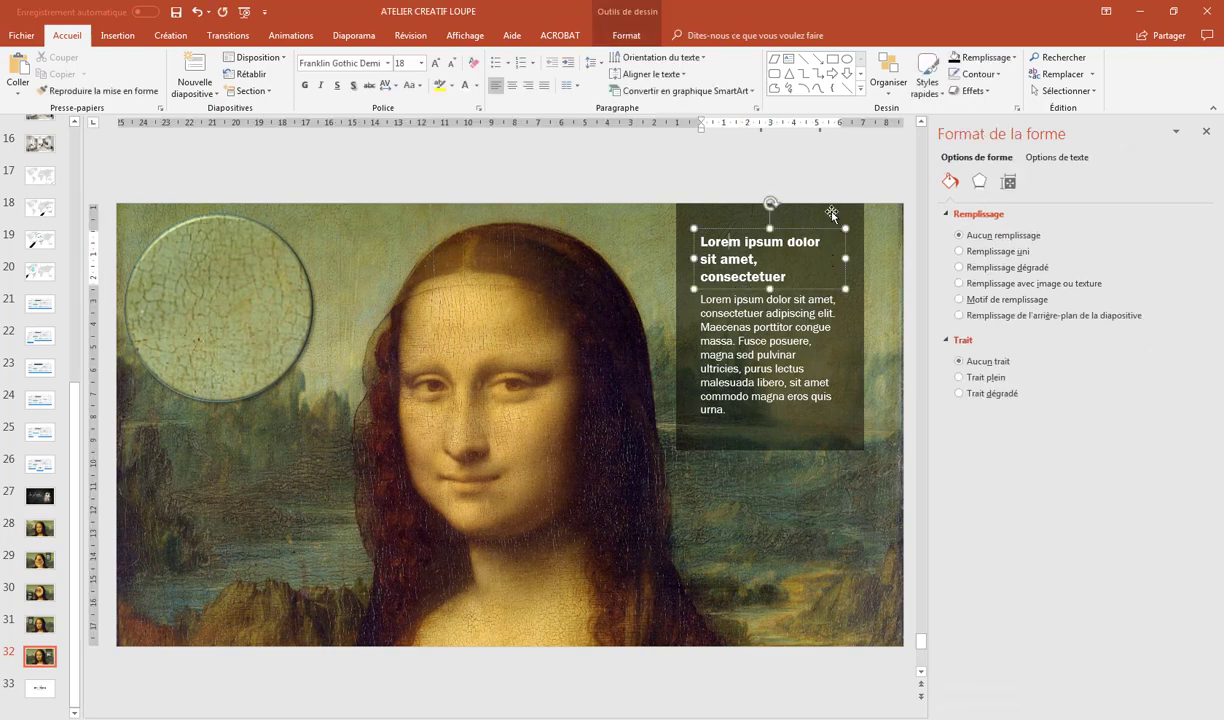
Group the title, black rectangle and body text box into one object with Grouper.
{"action": "left_click", "coordinate": [831, 213], "text": "shift"}
{"action": "left_click", "coordinate": [830, 296], "text": "shift"}
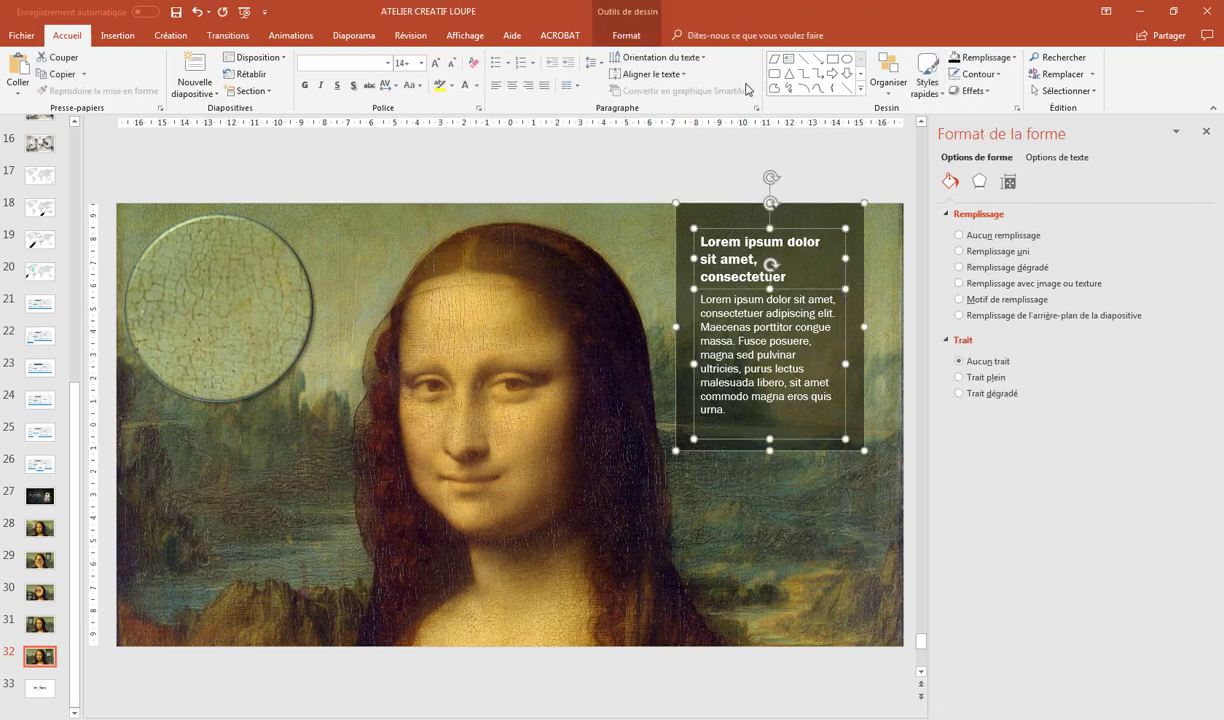
{"action": "left_click", "coordinate": [888, 85]}
{"action": "left_click", "coordinate": [870, 206]}
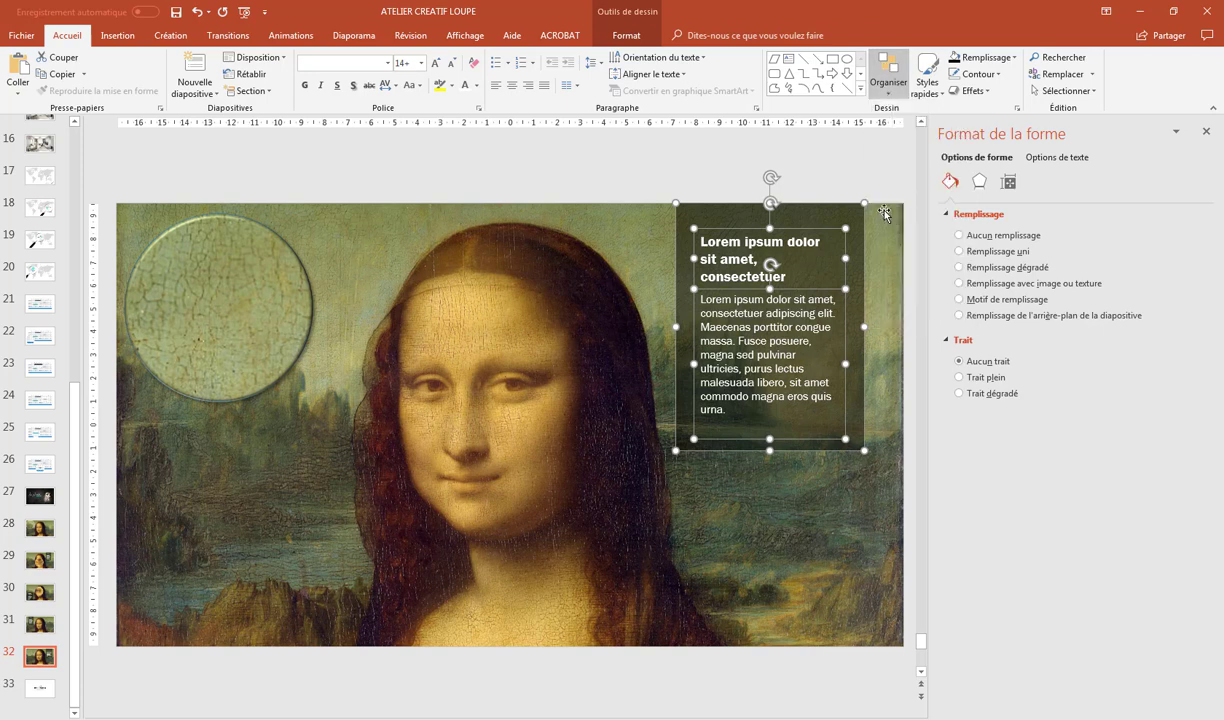
{"action": "left_click", "coordinate": [632, 168]}
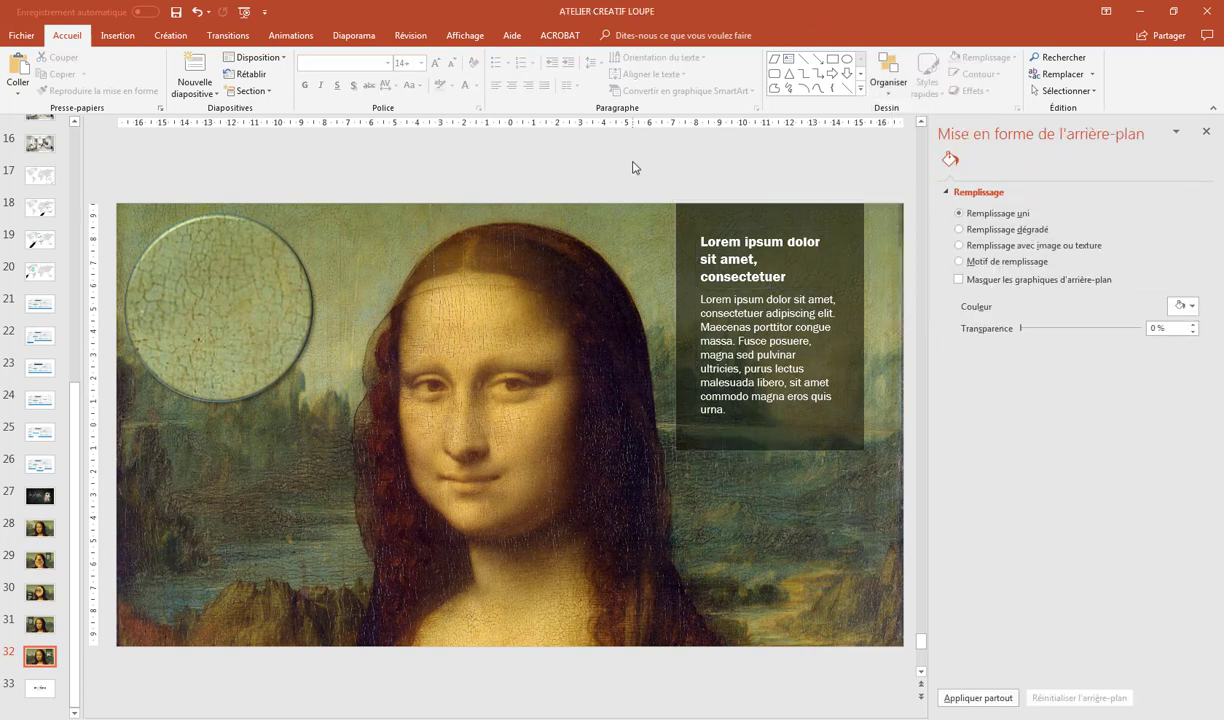
{"action": "left_click", "coordinate": [732, 215]}
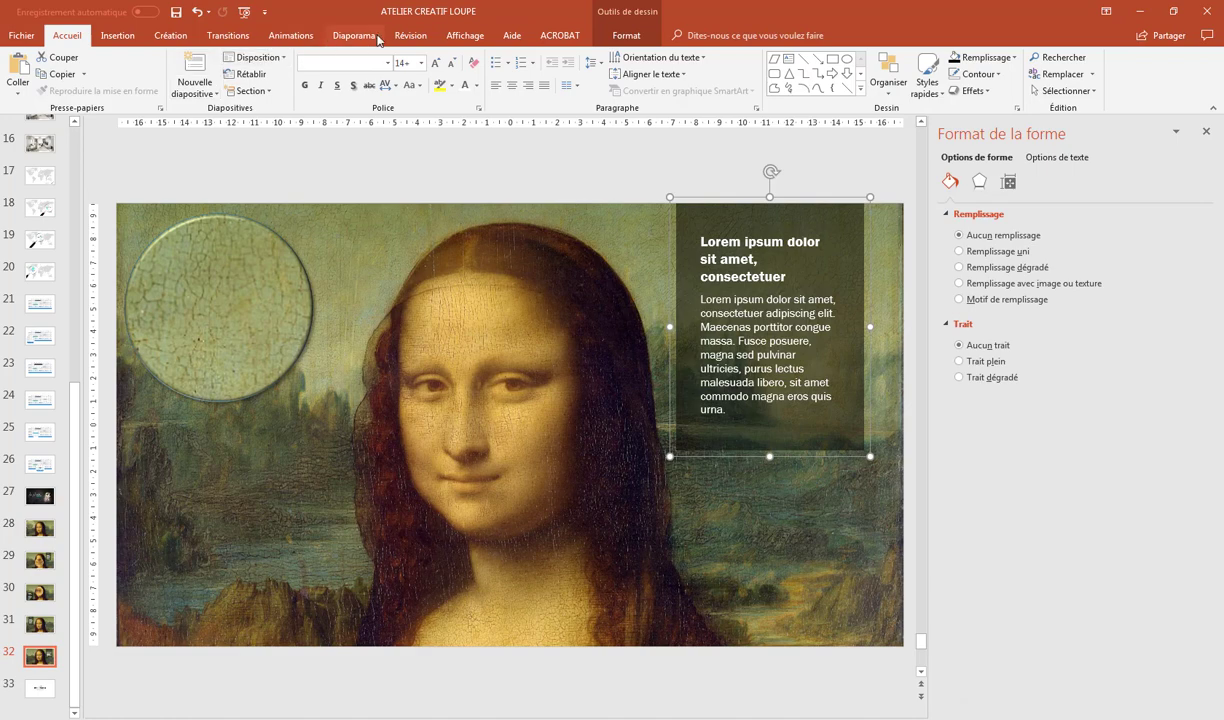
Give the panel a Fondu entrance, Avec la précédente, 01,25 duration, and duplicate slide 32.
{"action": "left_click", "coordinate": [279, 37]}
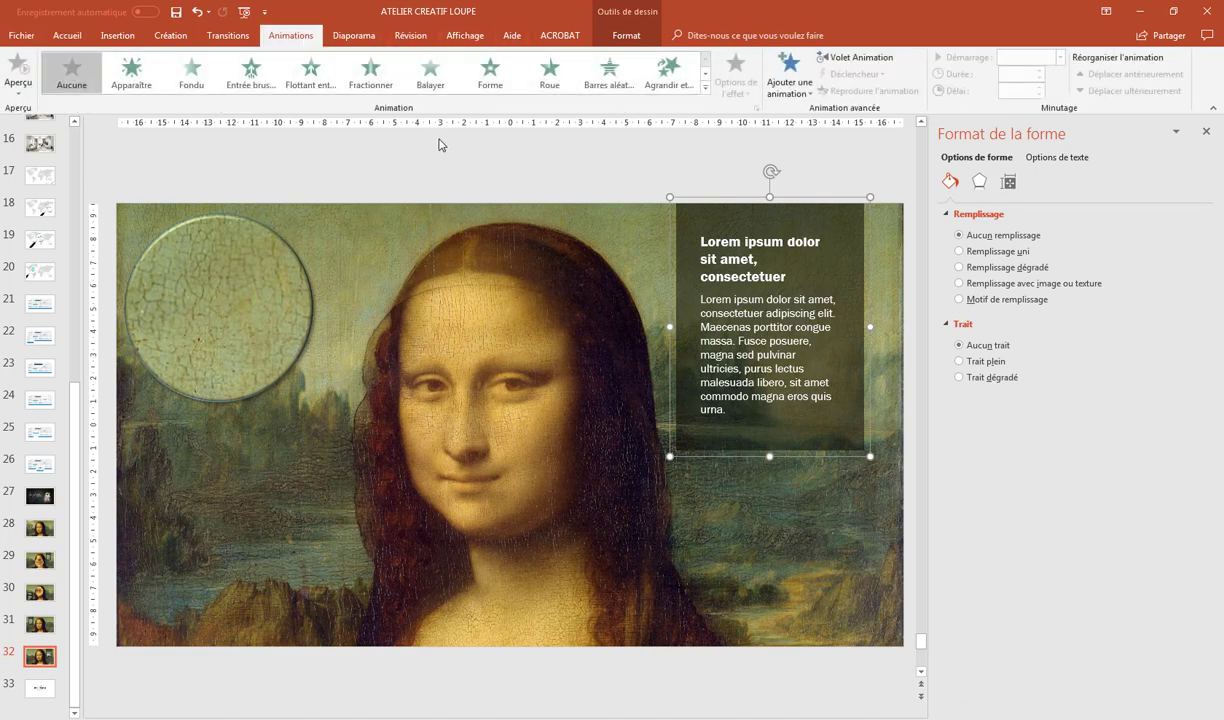
{"action": "left_click", "coordinate": [190, 78]}
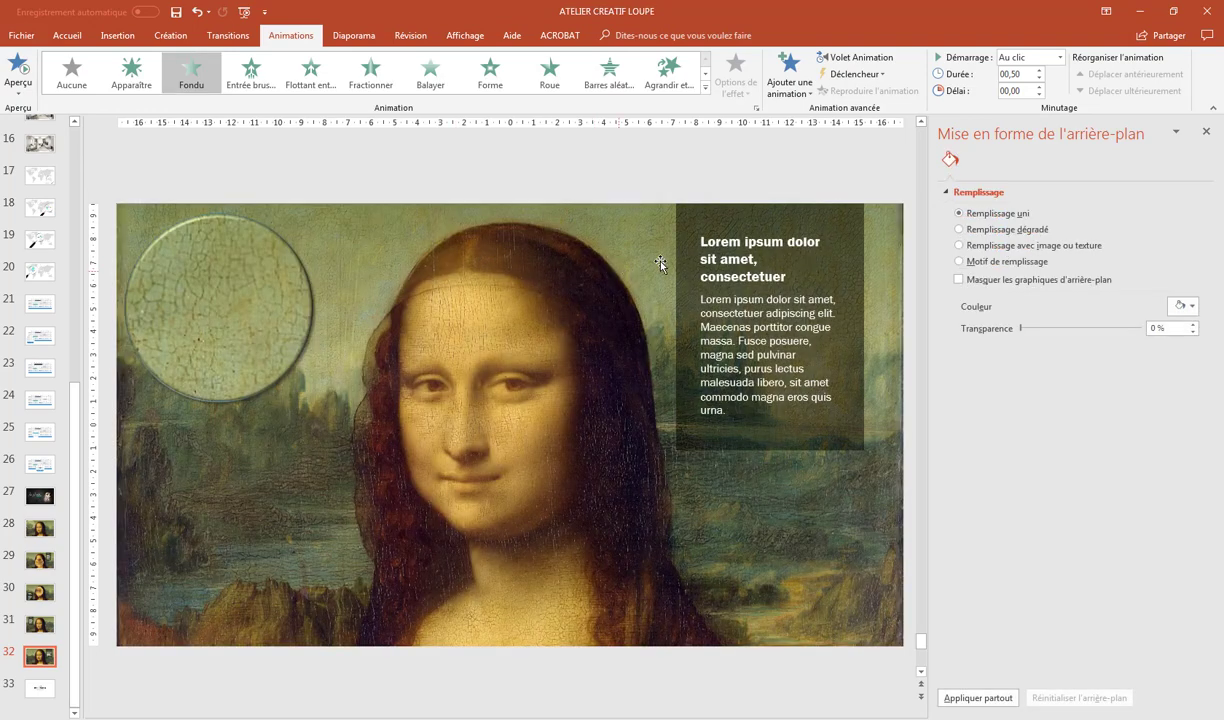
{"action": "left_click", "coordinate": [1061, 58]}
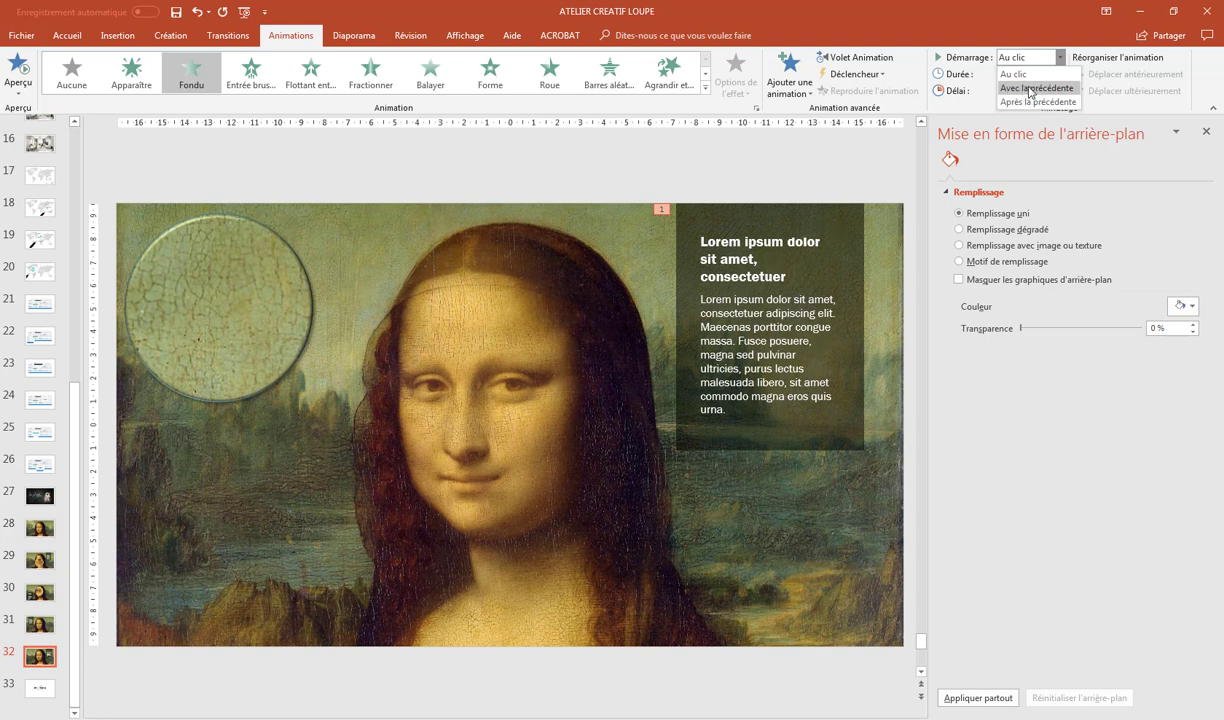
{"action": "left_click", "coordinate": [1031, 89]}
{"action": "left_click", "coordinate": [1040, 70]}
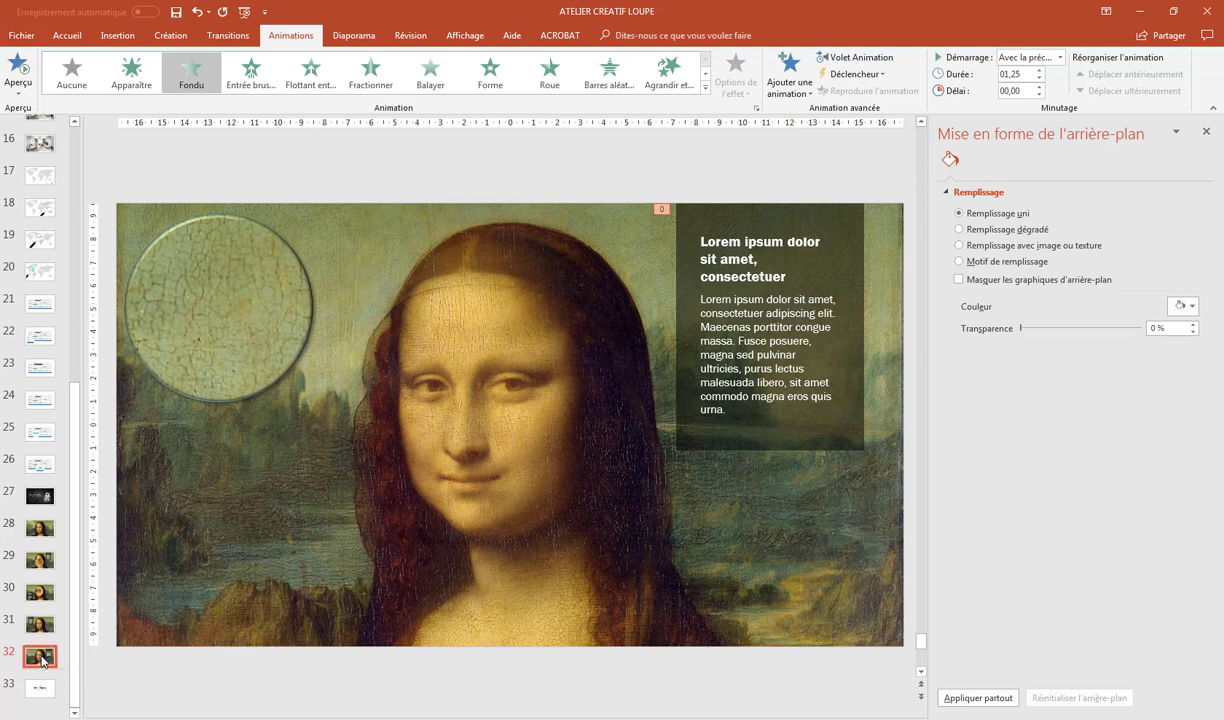
{"action": "key", "text": "ctrl+d"}
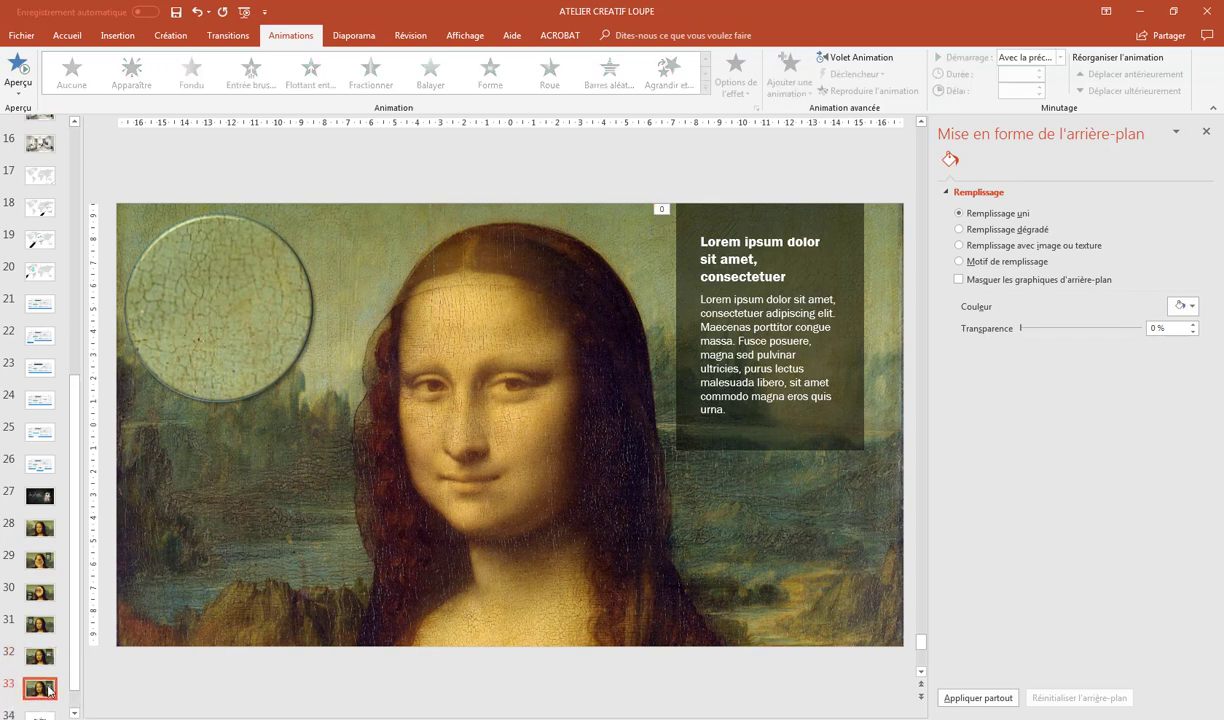
Move the magnifier circle onto Mona Lisa's lower face.
{"action": "left_click", "coordinate": [257, 245]}
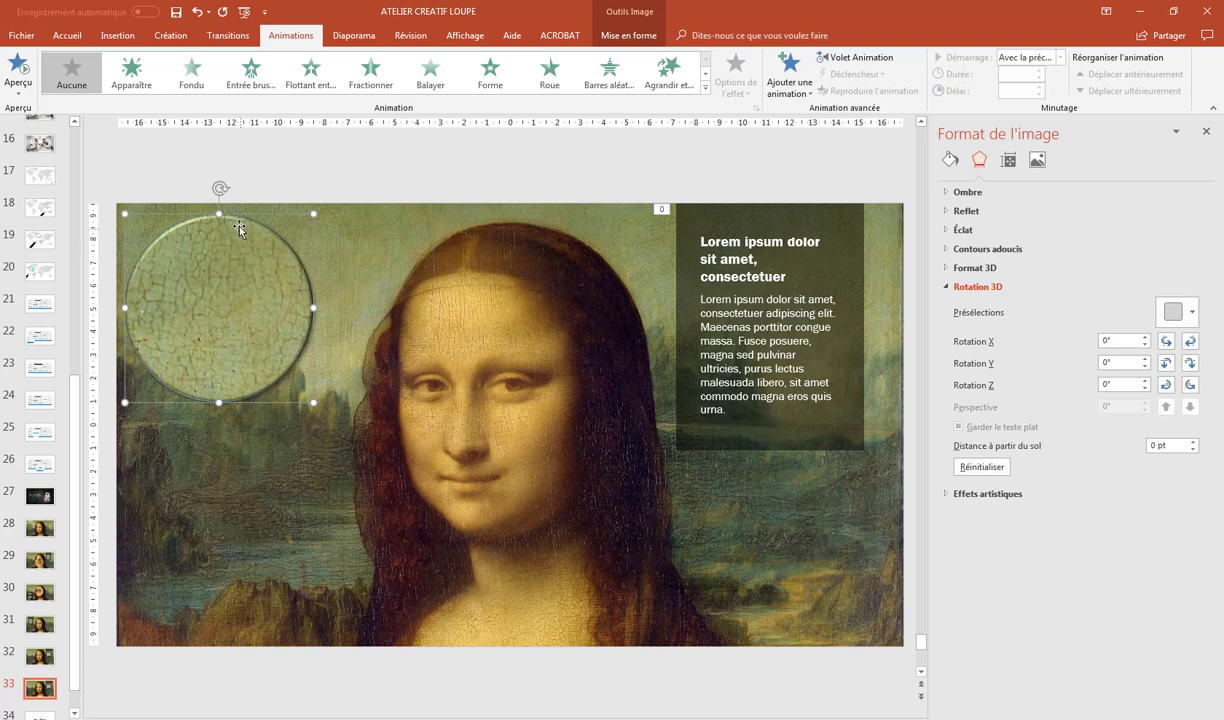
{"action": "mouse_move", "coordinate": [239, 228]}
{"action": "left_mouse_down"}
{"action": "mouse_move", "coordinate": [485, 374]}
{"action": "mouse_move", "coordinate": [498, 398]}
{"action": "left_mouse_up"}
{"action": "left_click_drag", "start_coordinate": [496, 547], "coordinate": [496, 547]}
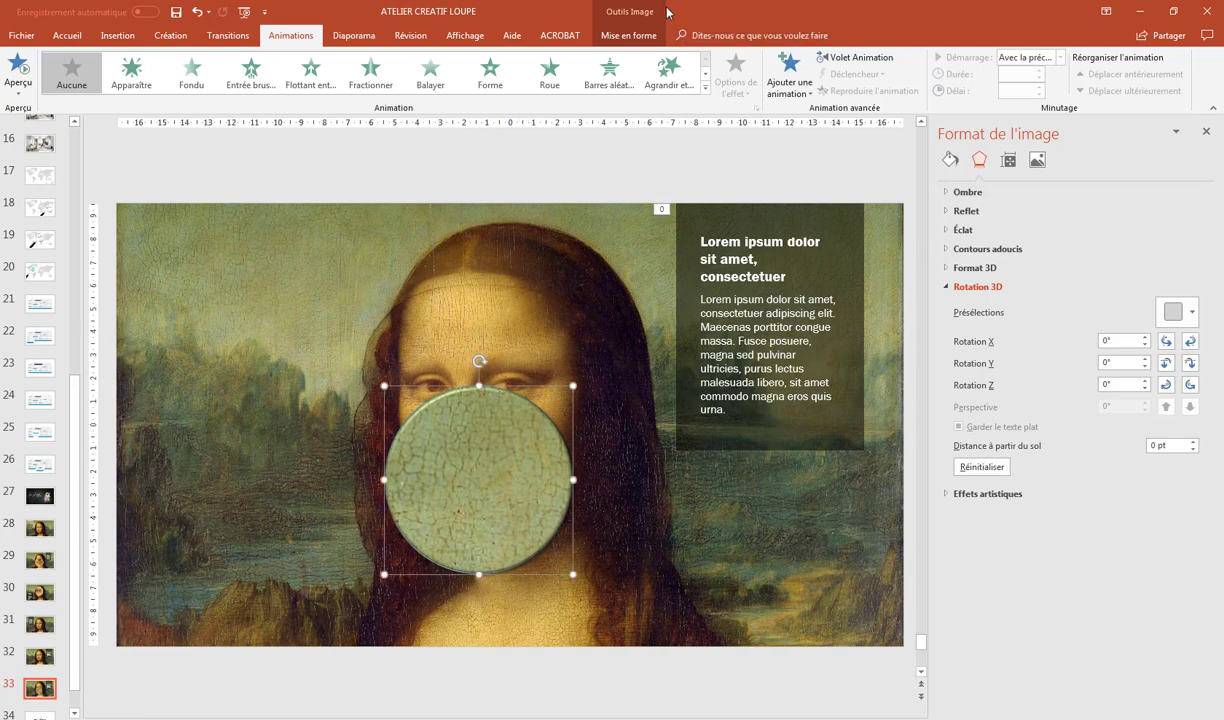
Crop-shift the enlarged painting inside the circle to show her nose and mouth.
{"action": "left_click", "coordinate": [628, 35]}
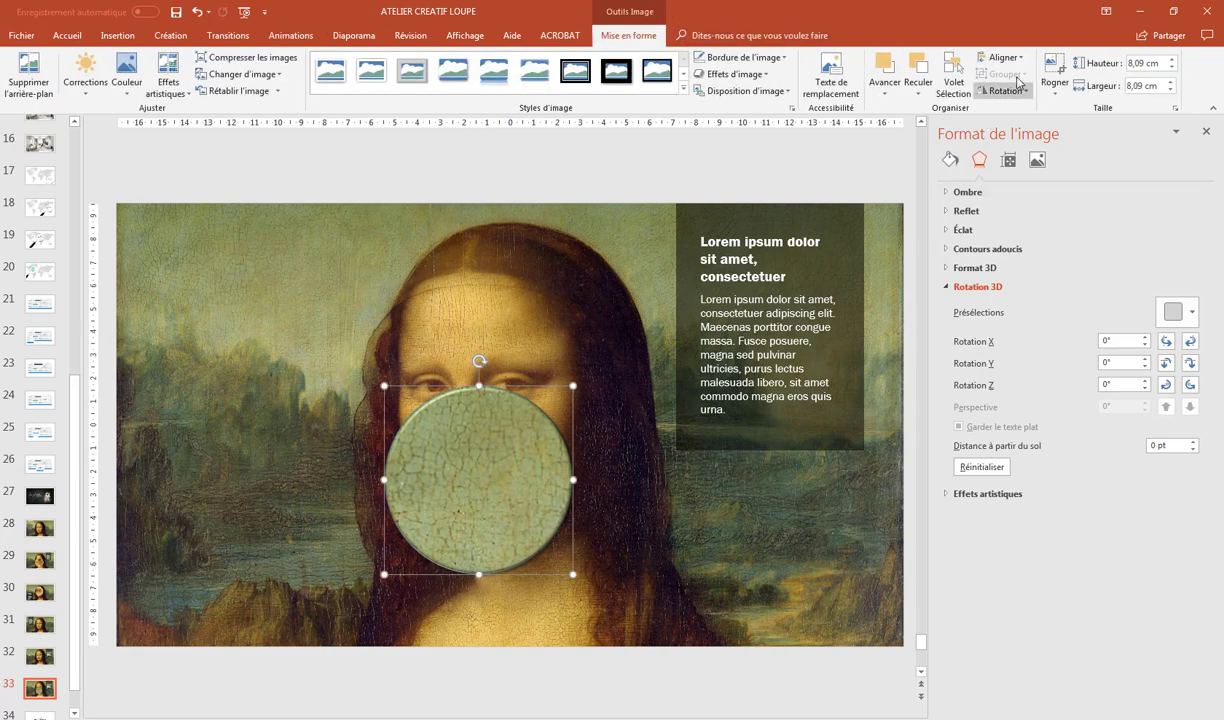
{"action": "left_click", "coordinate": [1050, 65]}
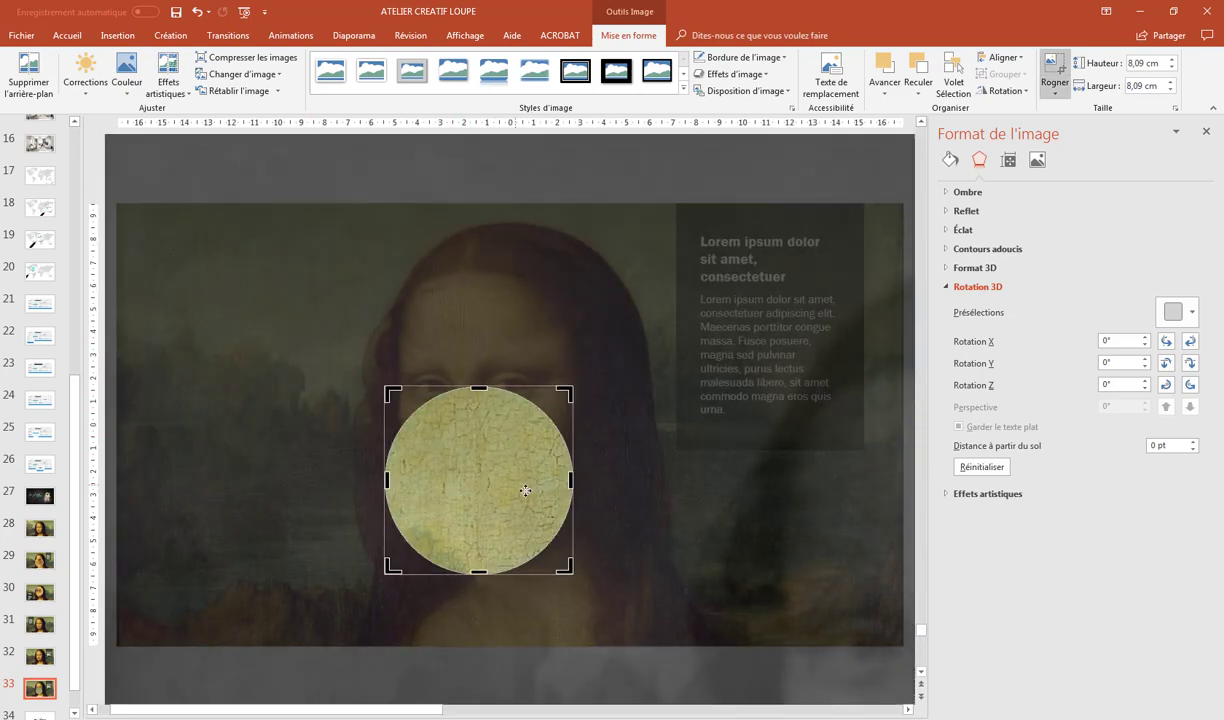
{"action": "left_click_drag", "start_coordinate": [525, 490], "coordinate": [322, 341]}
{"action": "key", "text": "Escape"}
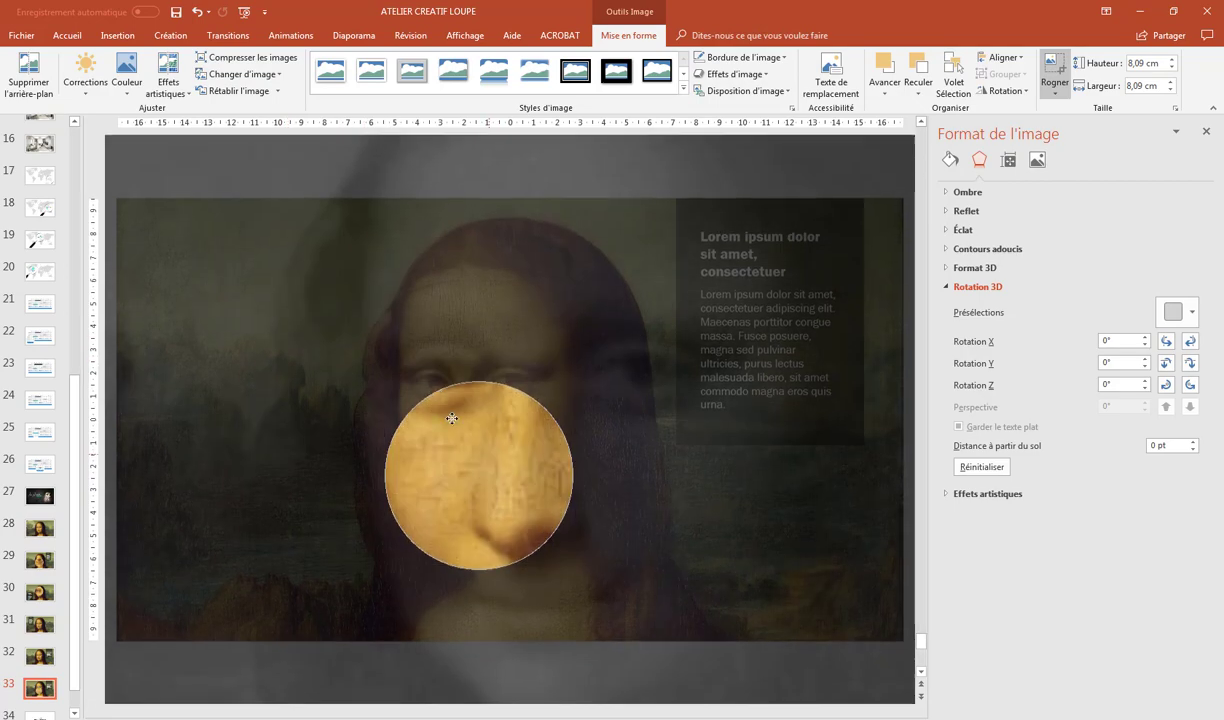
{"action": "left_click_drag", "start_coordinate": [452, 418], "coordinate": [424, 338]}
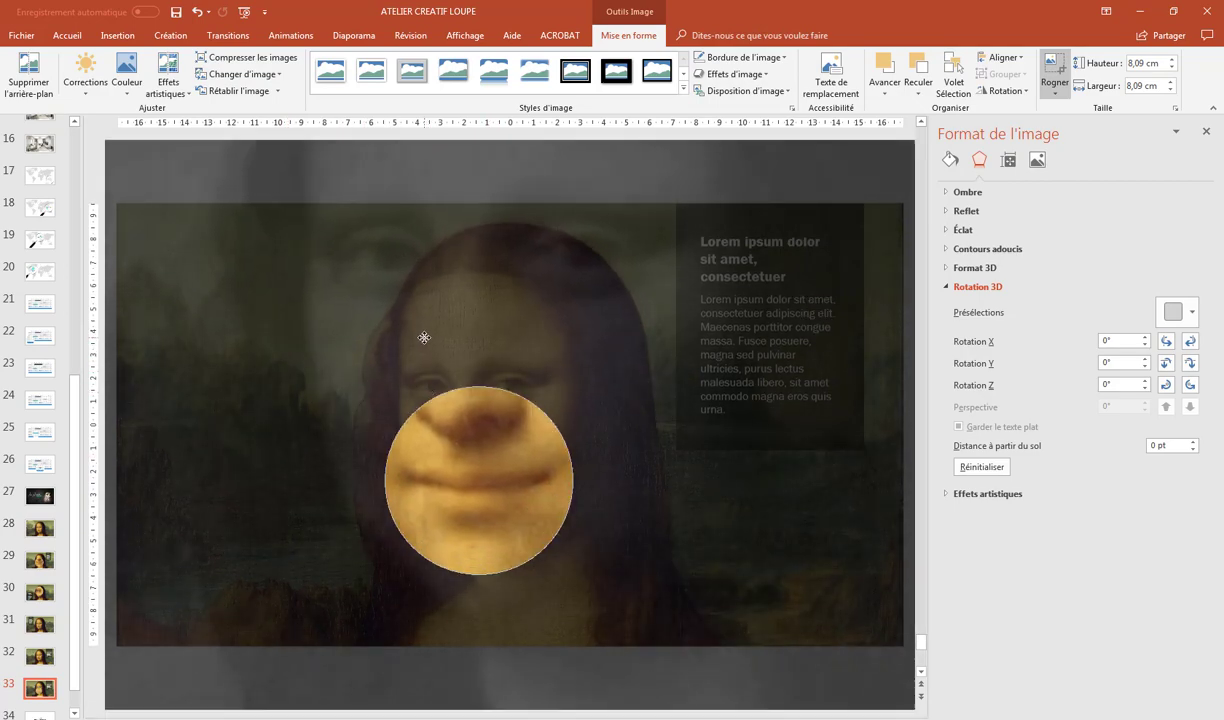
{"action": "scroll", "coordinate": [598, 410], "scroll_direction": "down", "scroll_amount": 2, "text": "ctrl"}
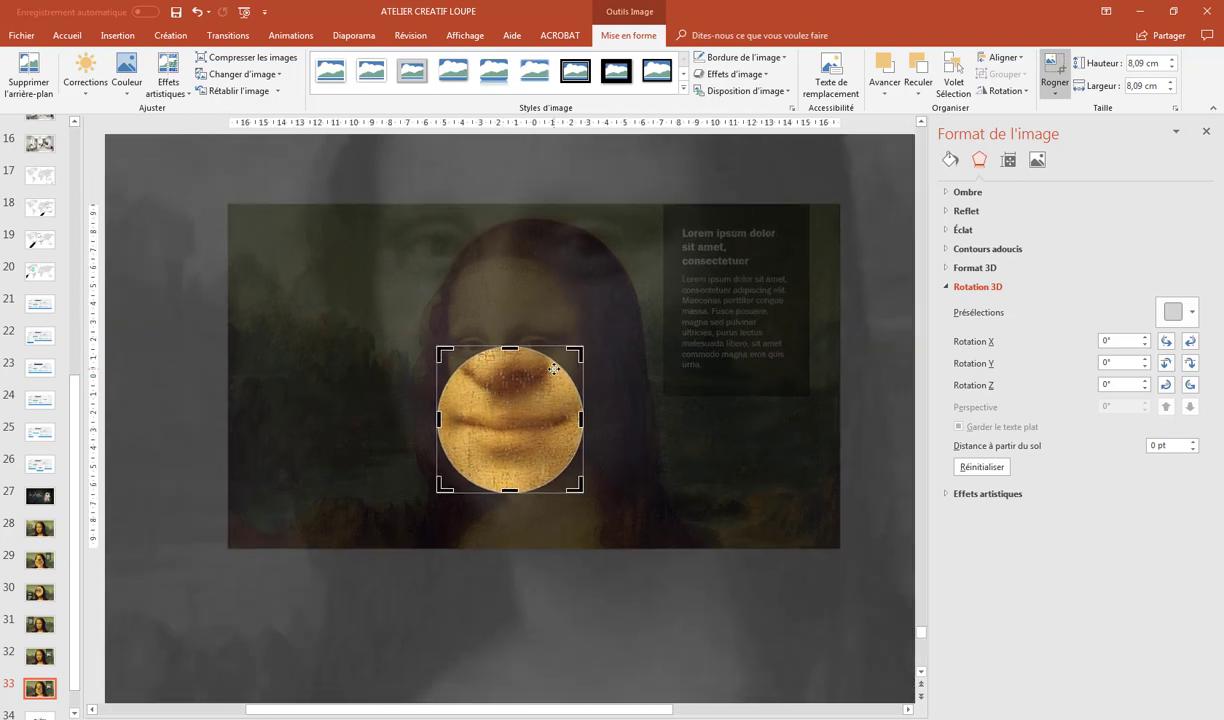
{"action": "scroll", "coordinate": [554, 369], "scroll_direction": "down", "scroll_amount": 3, "text": "ctrl"}
{"action": "left_click", "coordinate": [132, 271]}
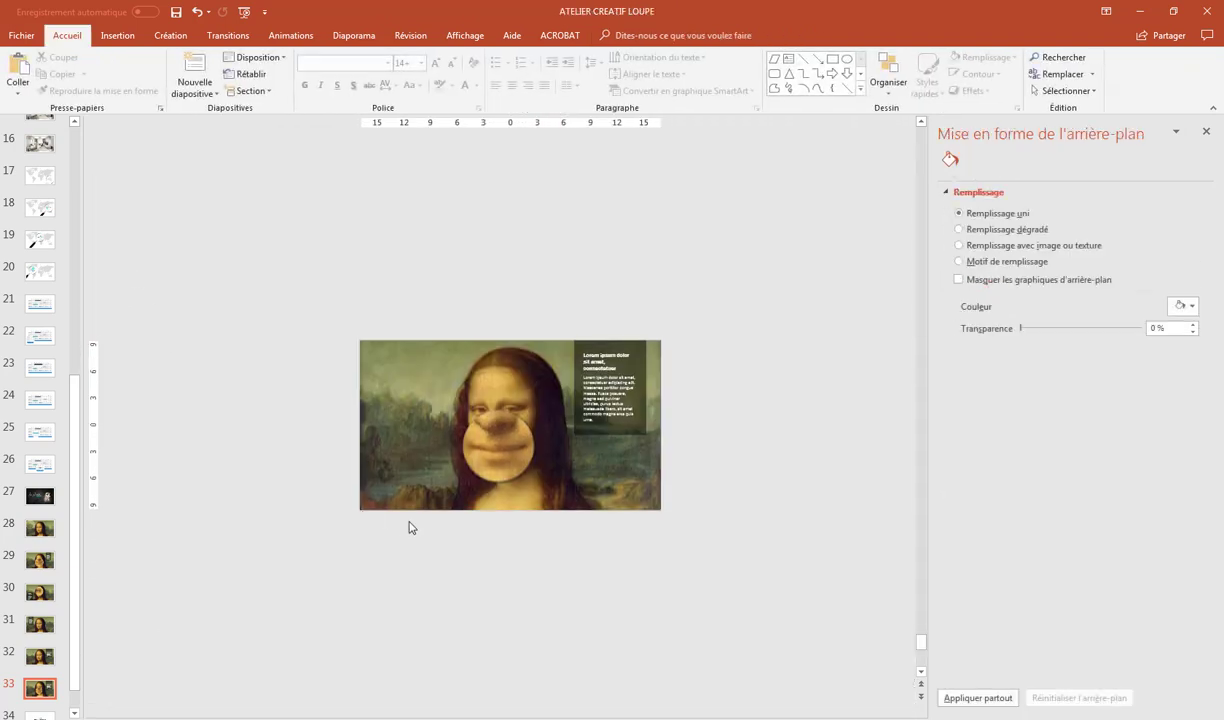
Move the dark text panel to the lower left and nudge the magnifier slightly up.
{"action": "left_click", "coordinate": [642, 368]}
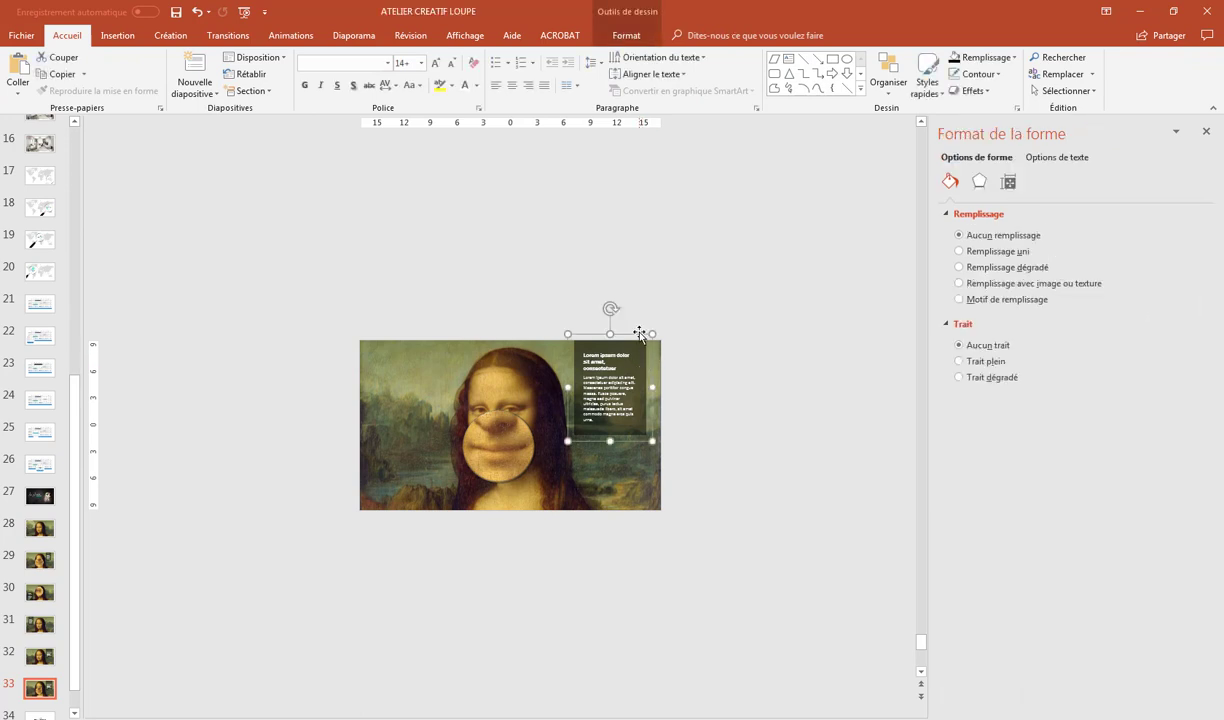
{"action": "mouse_move", "coordinate": [637, 333]}
{"action": "left_mouse_down"}
{"action": "mouse_move", "coordinate": [425, 416]}
{"action": "mouse_move", "coordinate": [419, 392]}
{"action": "left_mouse_up"}
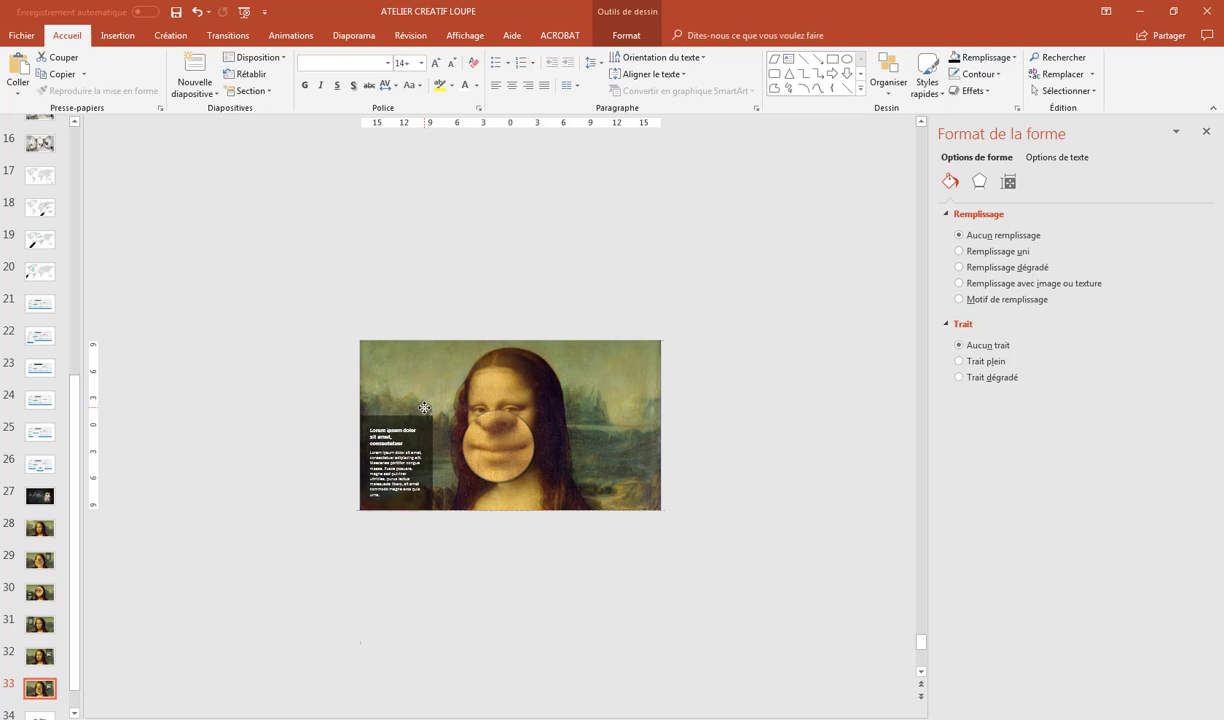
{"action": "left_click_drag", "start_coordinate": [517, 440], "coordinate": [524, 416]}
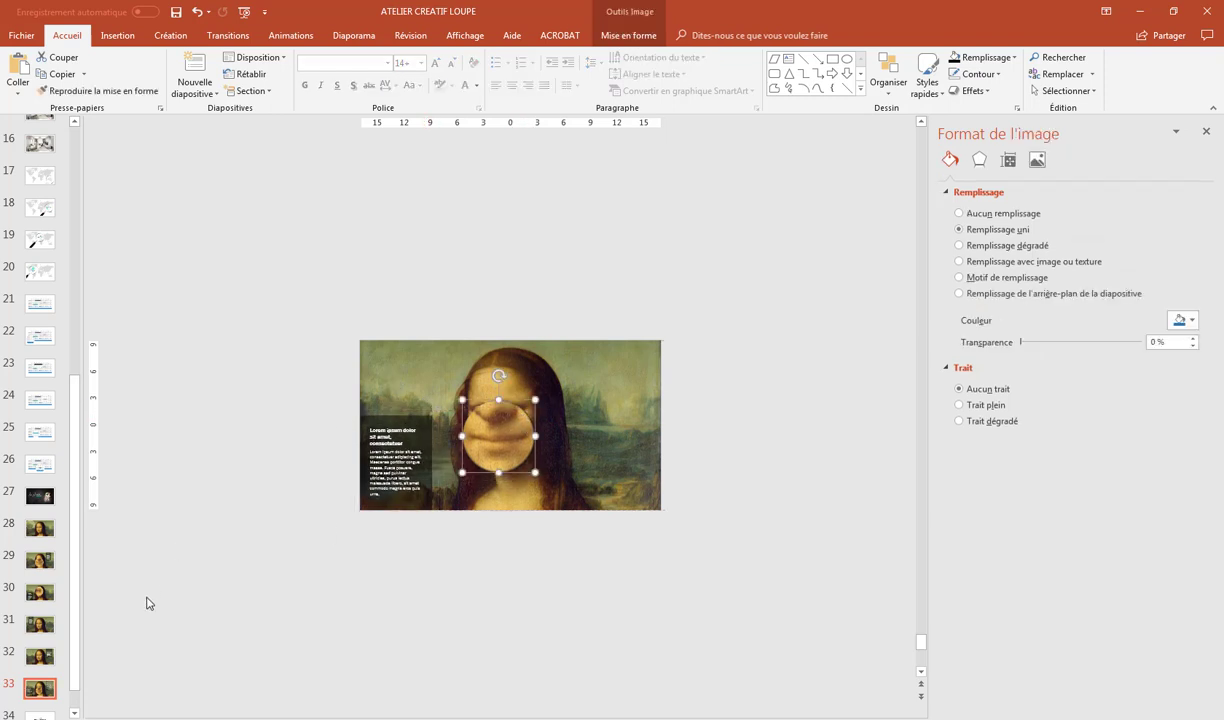
On slide 34, move the magnifier circle up toward Mona Lisa's eyes.
{"action": "left_click", "coordinate": [50, 688]}
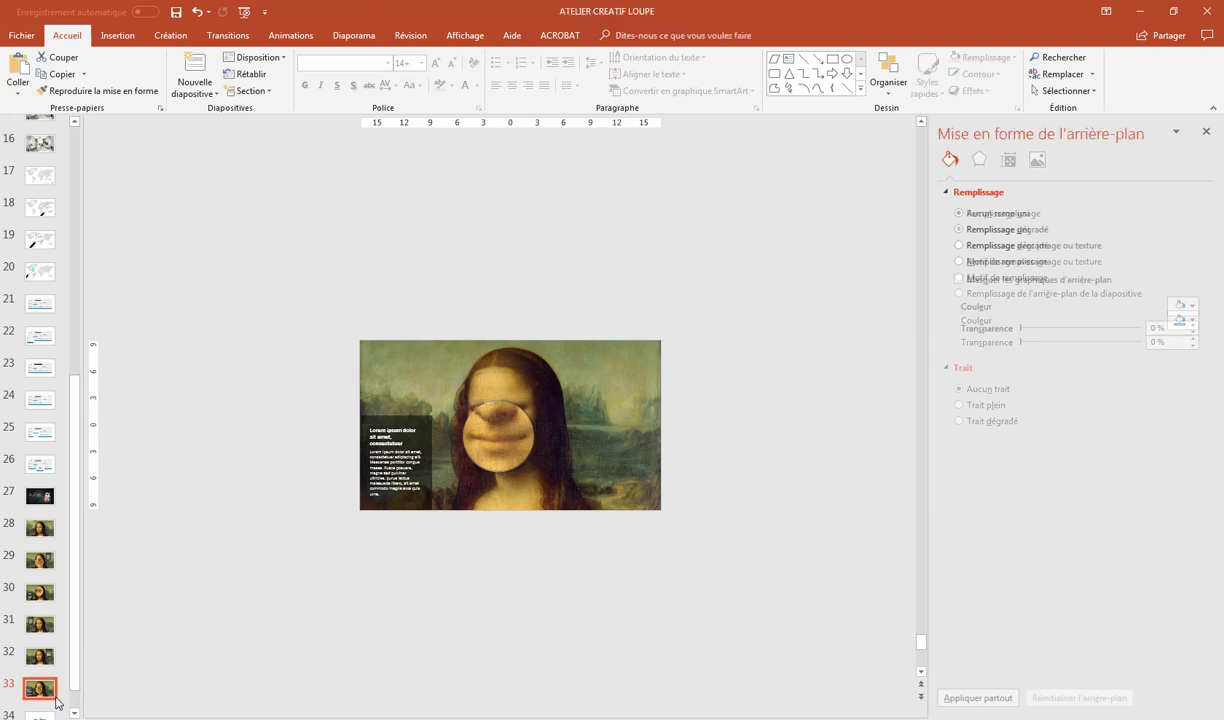
{"action": "scroll", "coordinate": [62, 700], "scroll_direction": "down", "scroll_amount": 2}
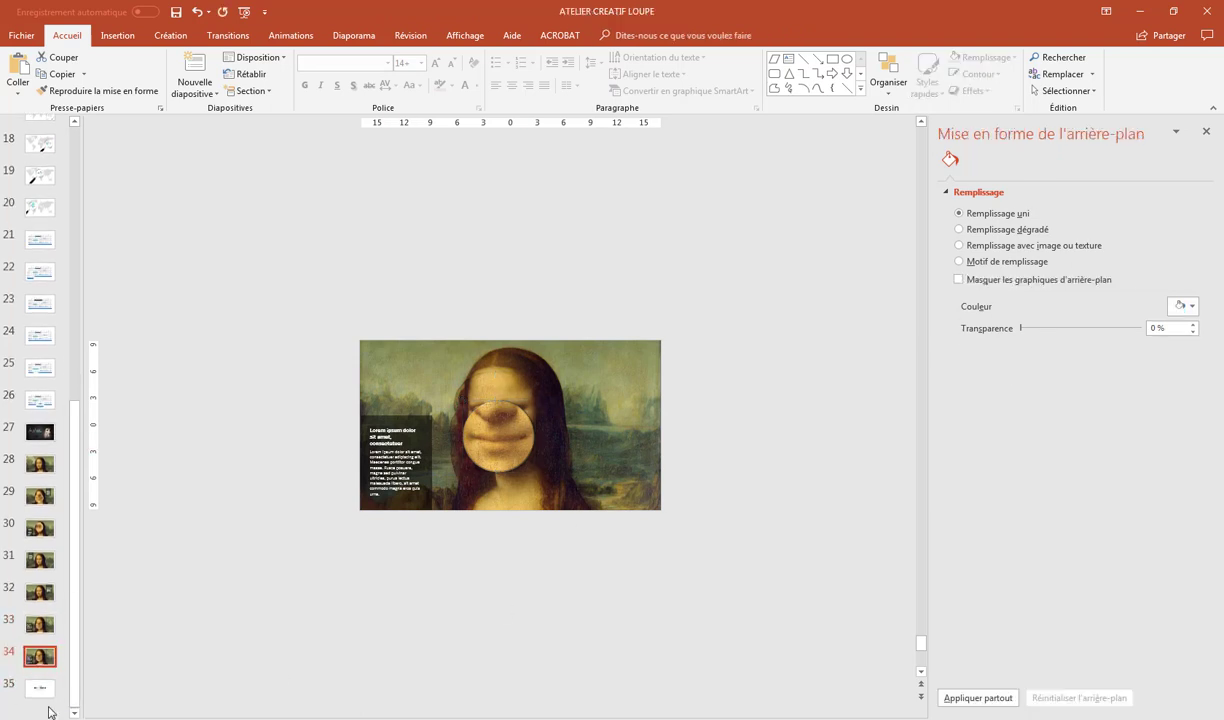
{"action": "left_click", "coordinate": [42, 658]}
{"action": "left_click_drag", "start_coordinate": [512, 408], "coordinate": [510, 405]}
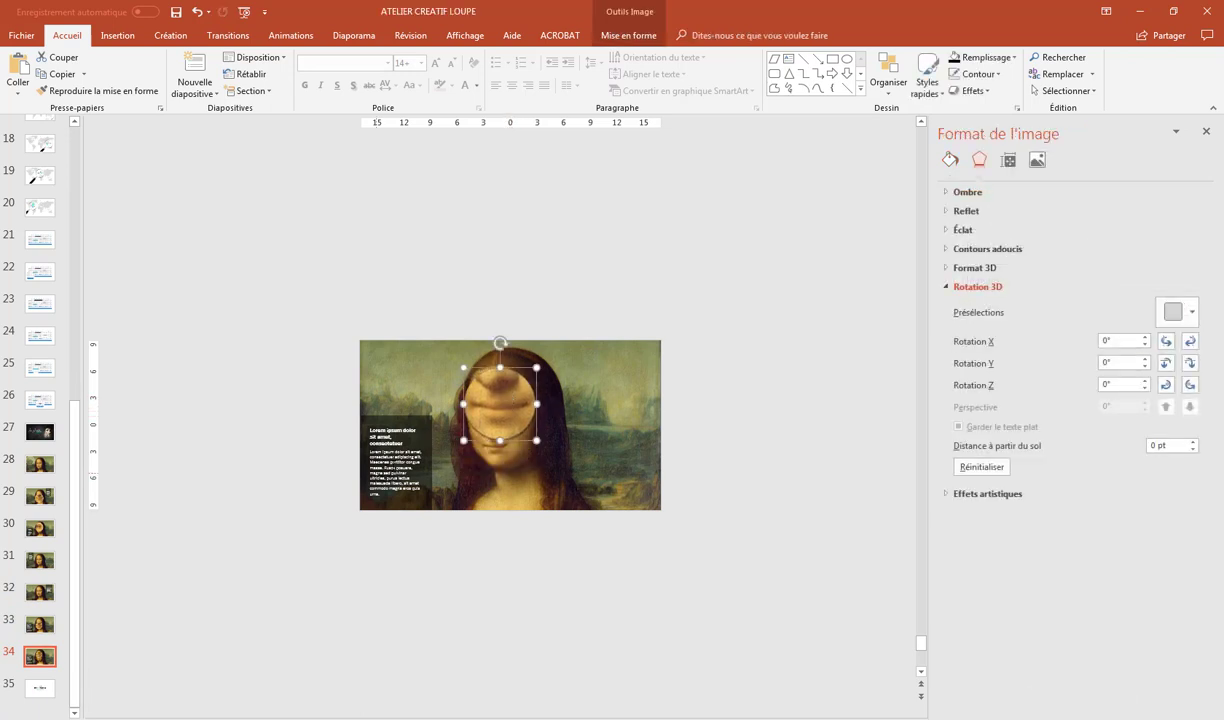
Move the text panel to the bottom right of the slide.
{"action": "left_click", "coordinate": [412, 428]}
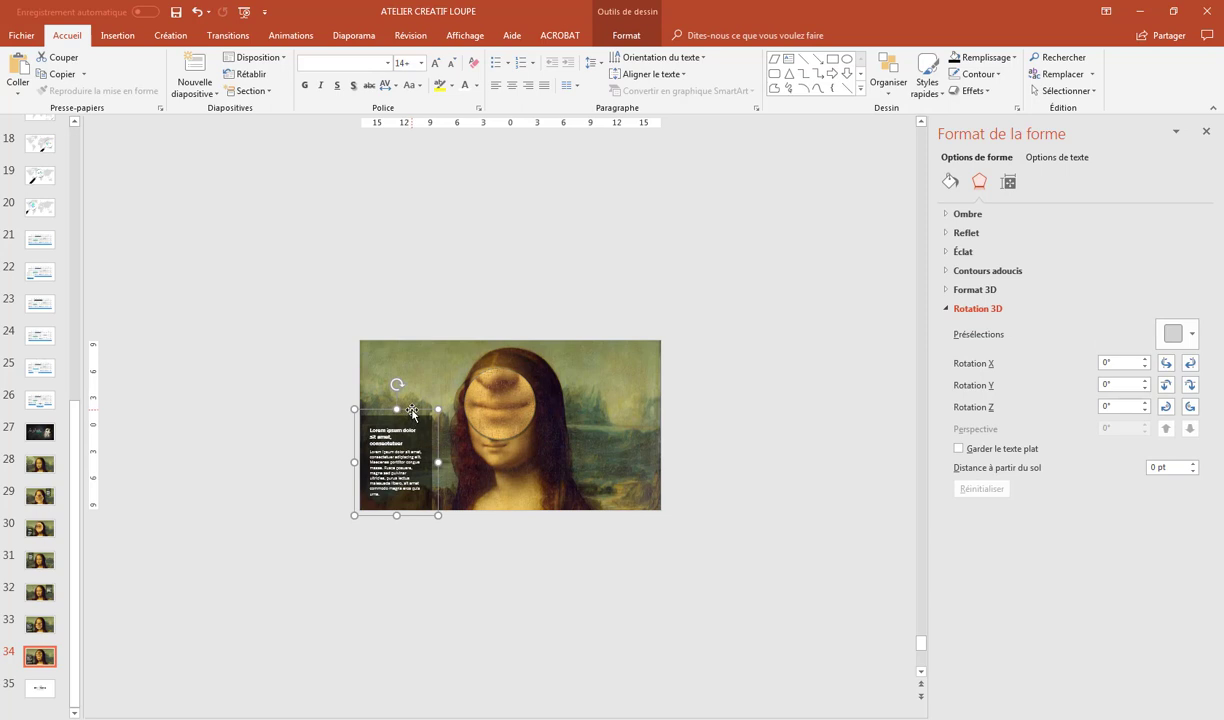
{"action": "left_click_drag", "start_coordinate": [412, 428], "coordinate": [639, 336]}
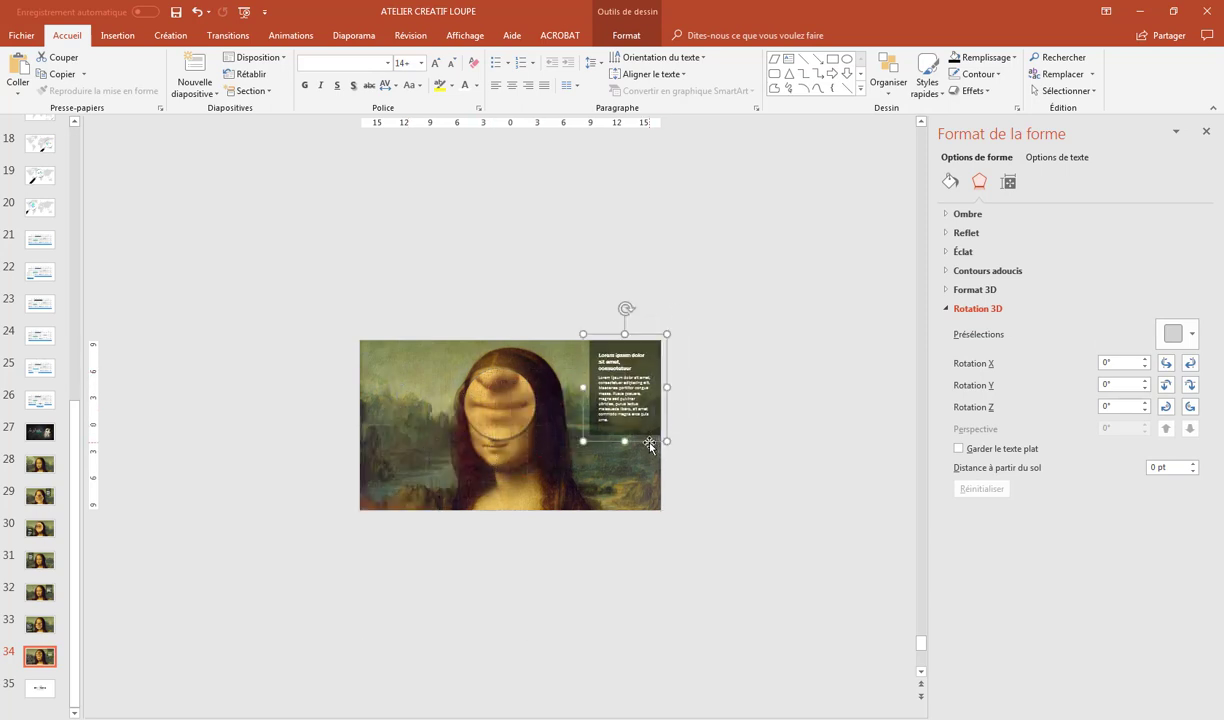
{"action": "left_click_drag", "start_coordinate": [650, 445], "coordinate": [651, 513]}
Crop-shift the magnifier picture so it enlarges Mona Lisa's eye.
{"action": "left_click", "coordinate": [500, 400]}
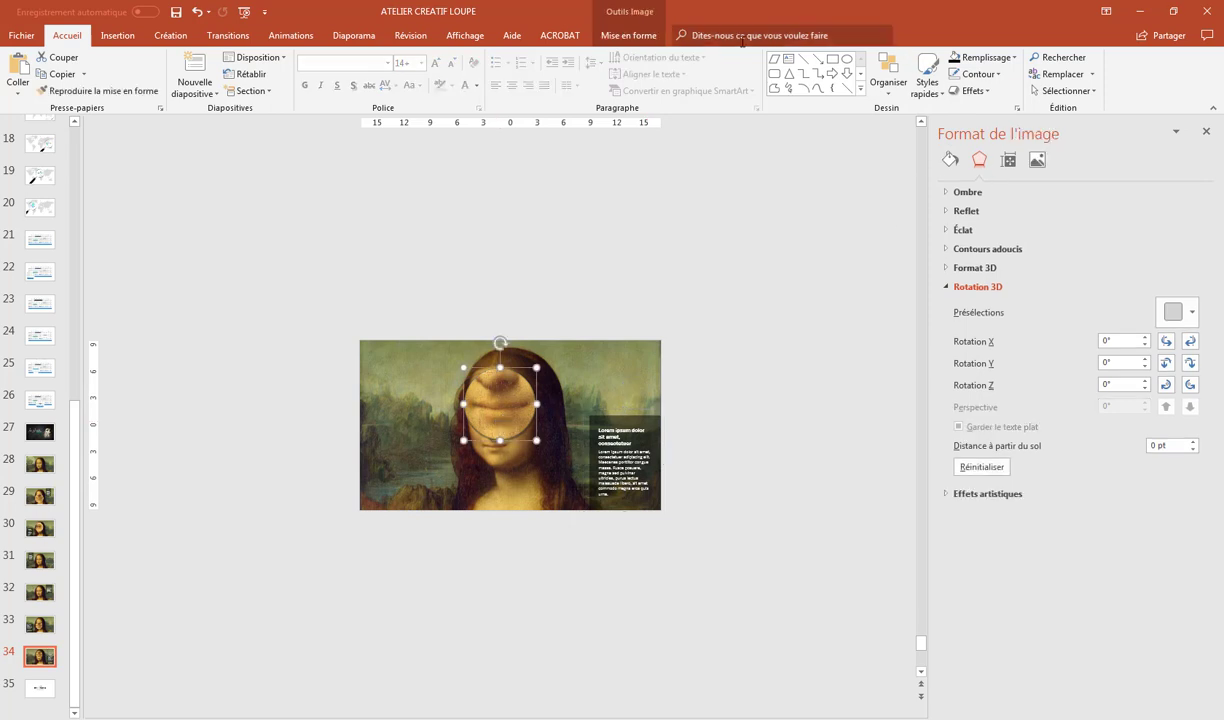
{"action": "left_click", "coordinate": [612, 36]}
{"action": "left_click", "coordinate": [1054, 70]}
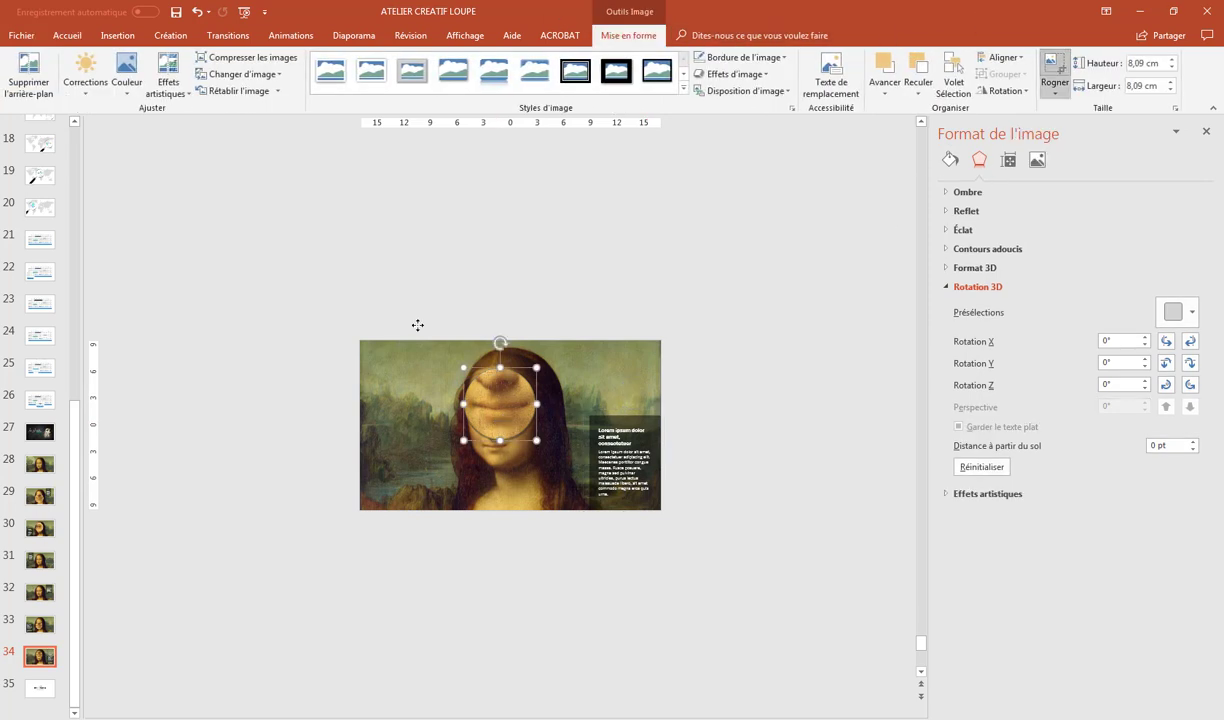
{"action": "left_click_drag", "start_coordinate": [501, 389], "coordinate": [537, 472]}
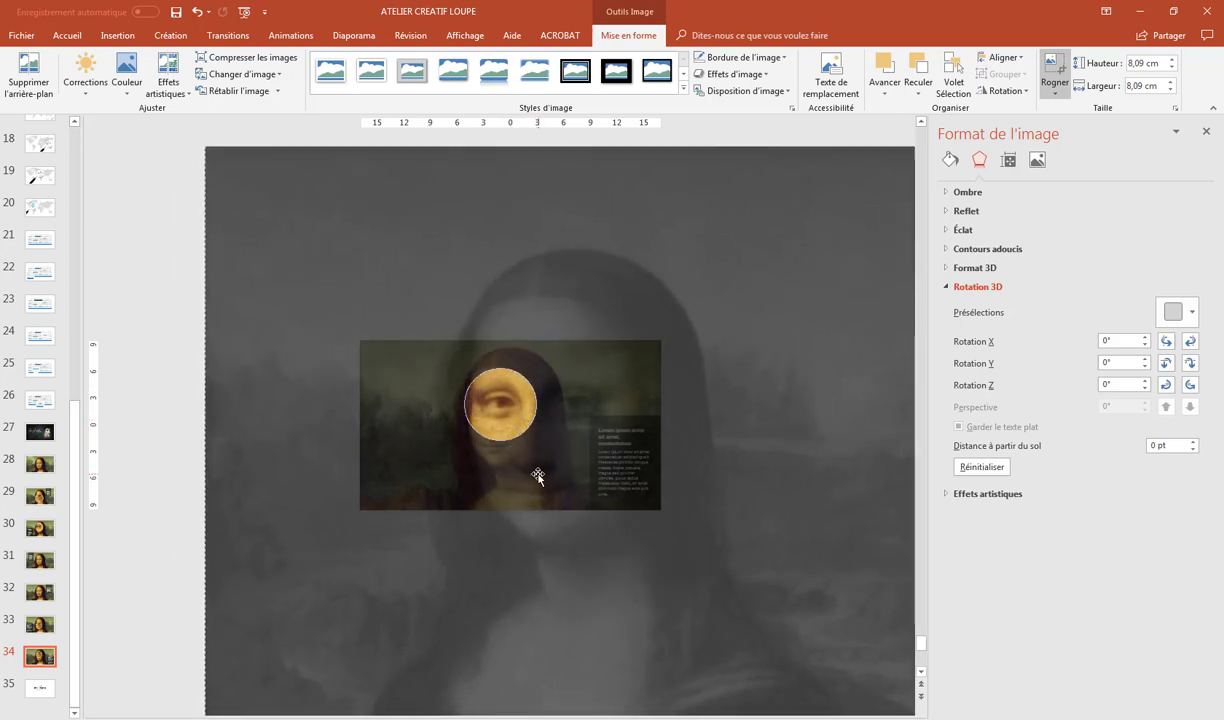
{"action": "left_click", "coordinate": [132, 264]}
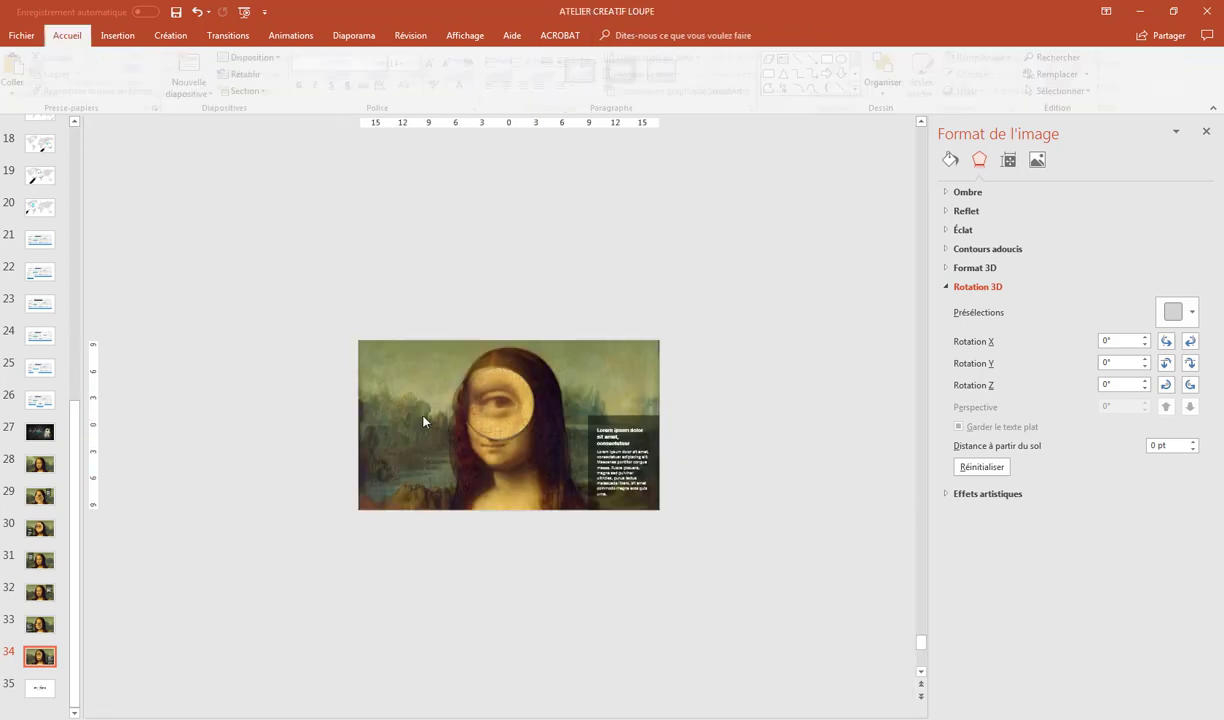
Duplicate slide 34 with Ctrl+D to create slide 35.
{"action": "left_click", "coordinate": [512, 387]}
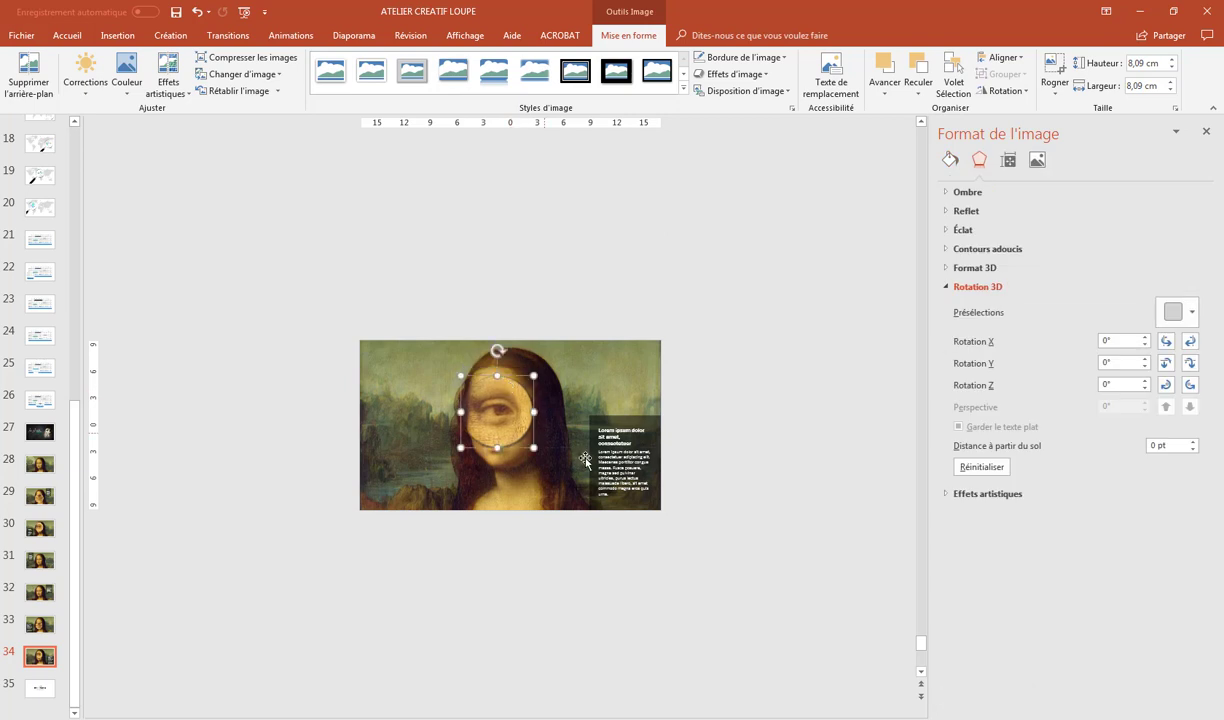
{"action": "left_click", "coordinate": [46, 672]}
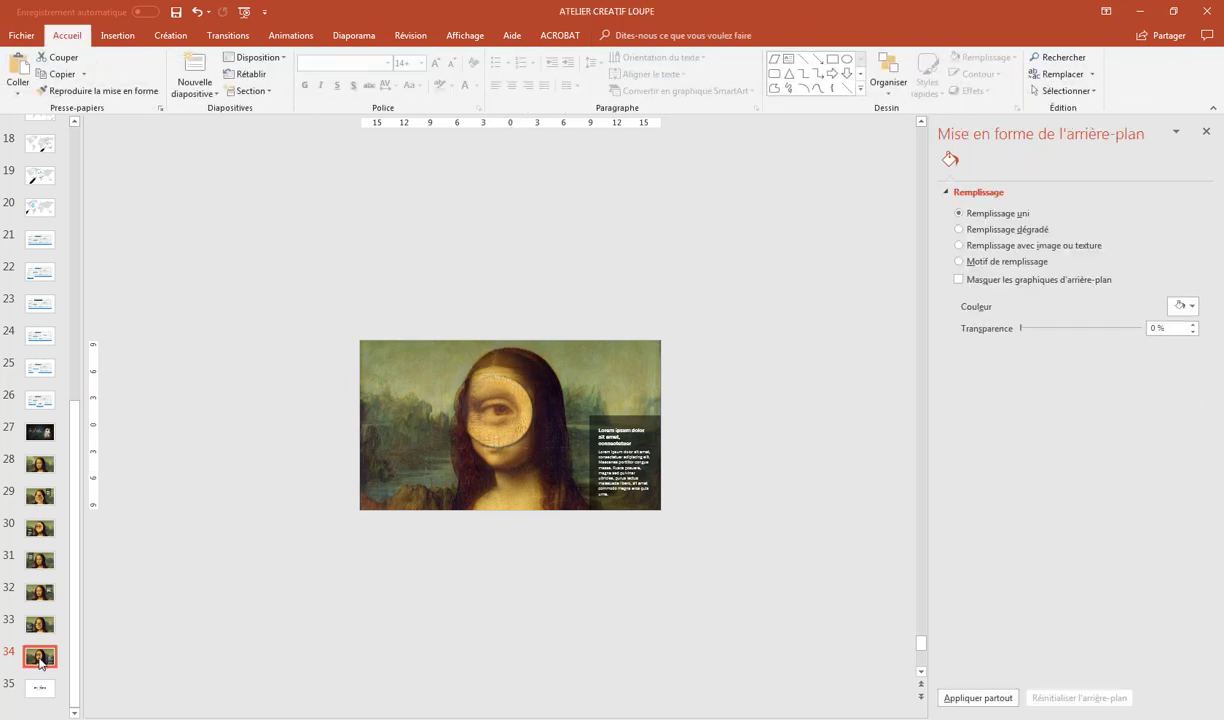
{"action": "key", "text": "ctrl+d"}
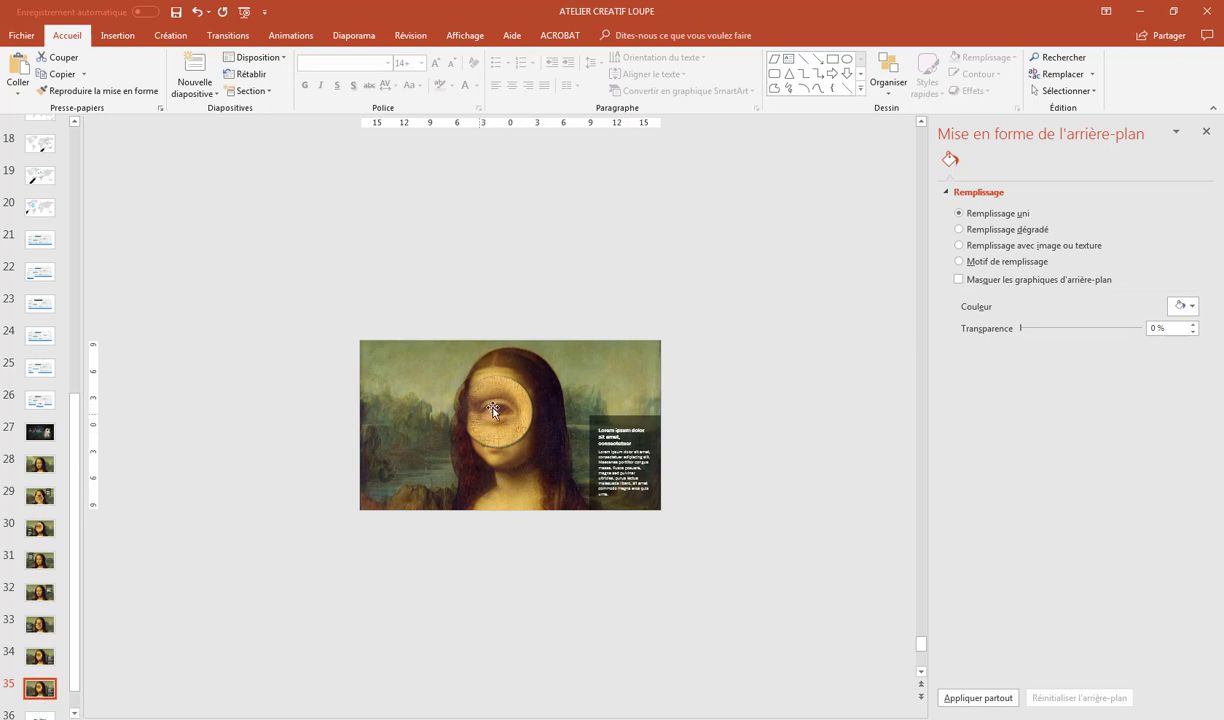
Move the magnifier to the slide's right side and the text panel to the top left.
{"action": "left_click_drag", "start_coordinate": [519, 400], "coordinate": [660, 395]}
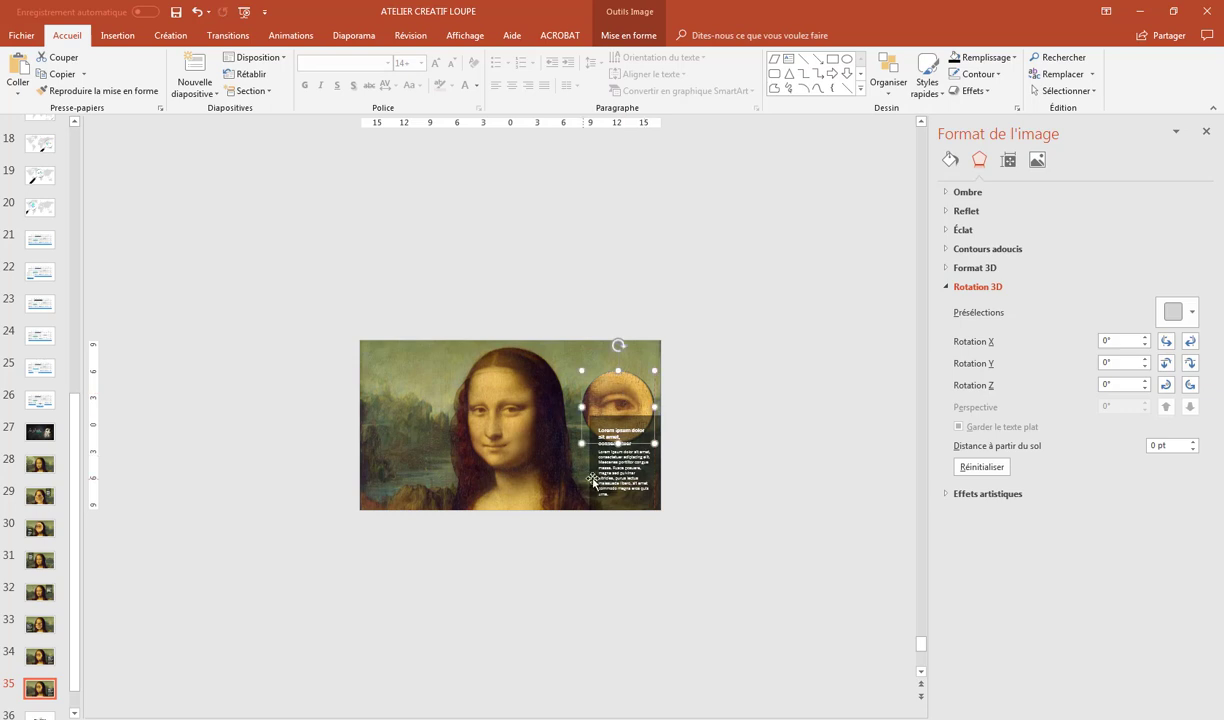
{"action": "left_click_drag", "start_coordinate": [593, 473], "coordinate": [375, 393]}
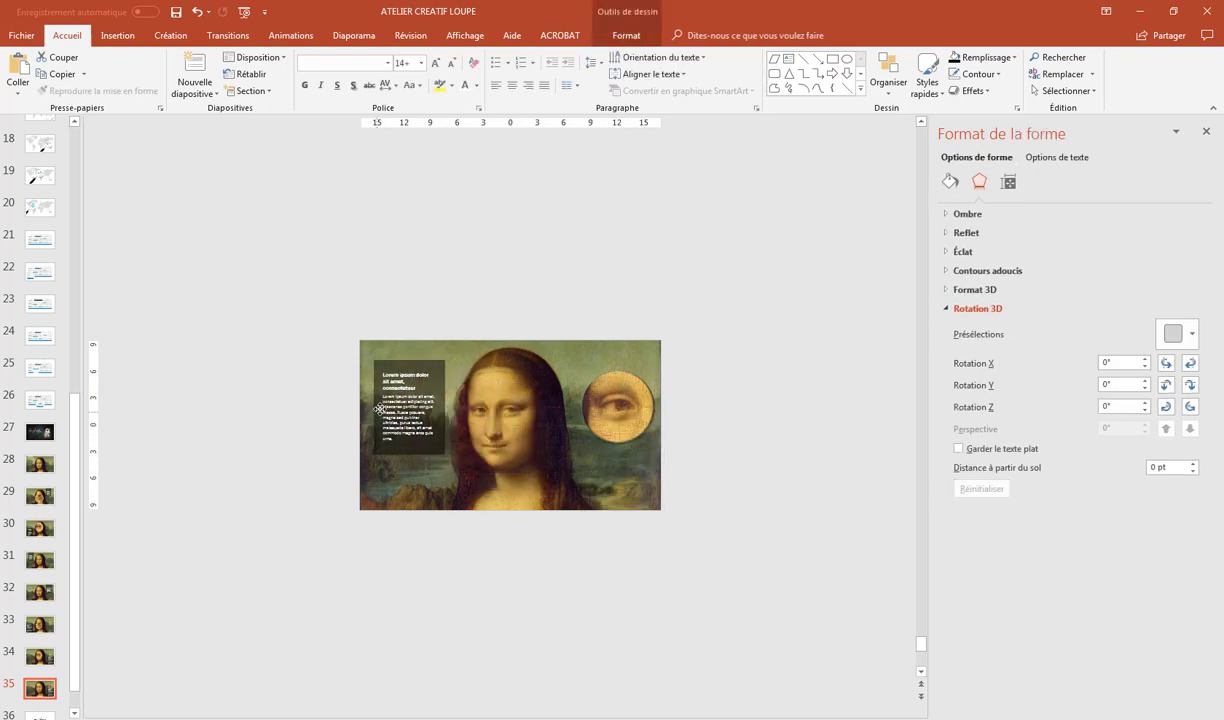
{"action": "left_click", "coordinate": [600, 390]}
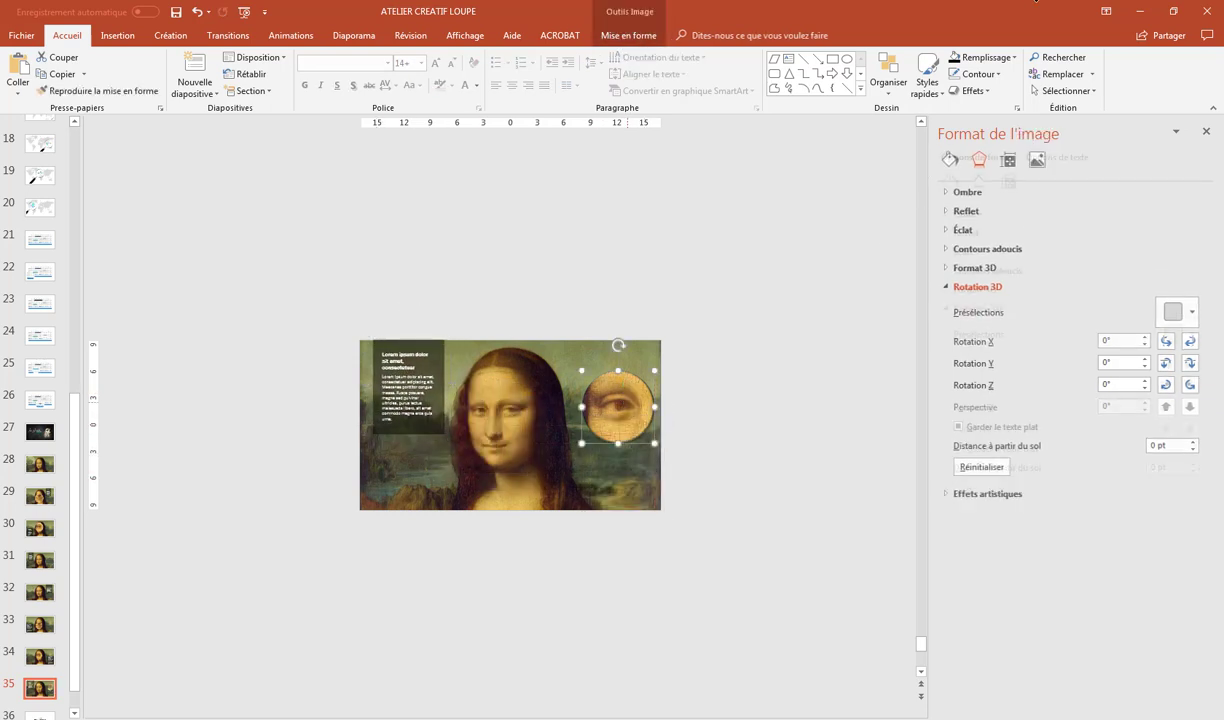
Crop-shift the magnifier picture to show a green background landscape area.
{"action": "left_click", "coordinate": [628, 35]}
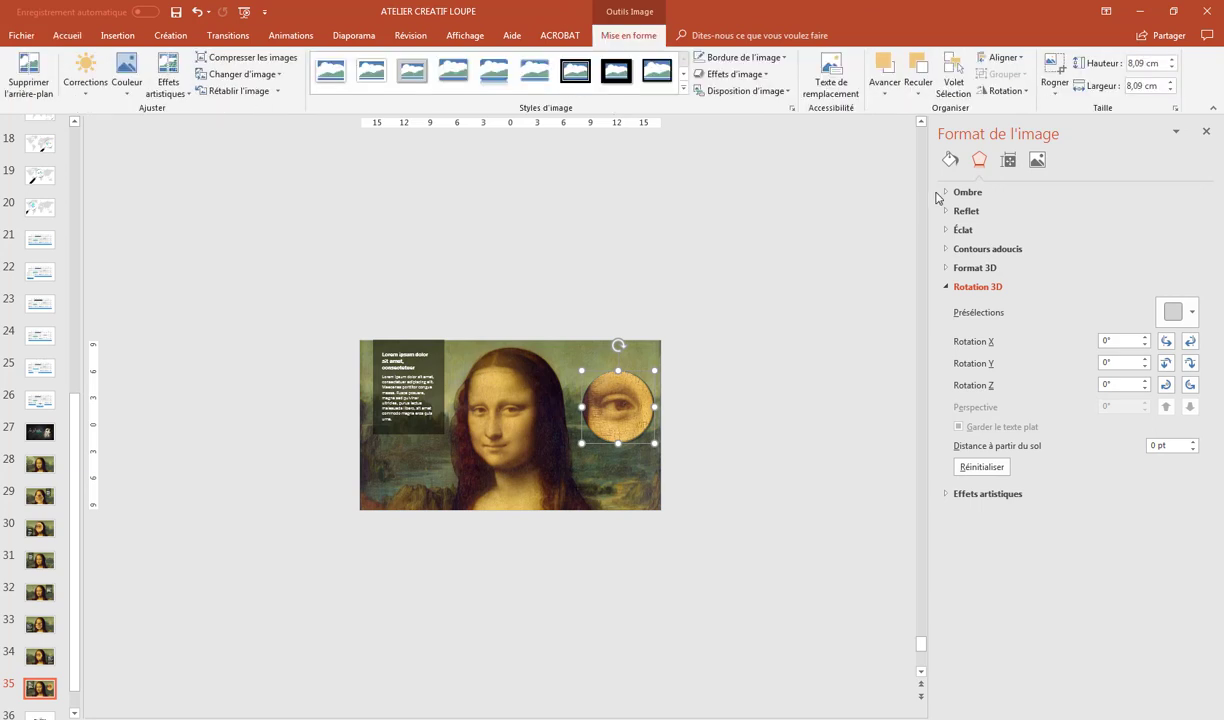
{"action": "left_click", "coordinate": [1054, 68]}
{"action": "left_click_drag", "start_coordinate": [477, 388], "coordinate": [270, 402]}
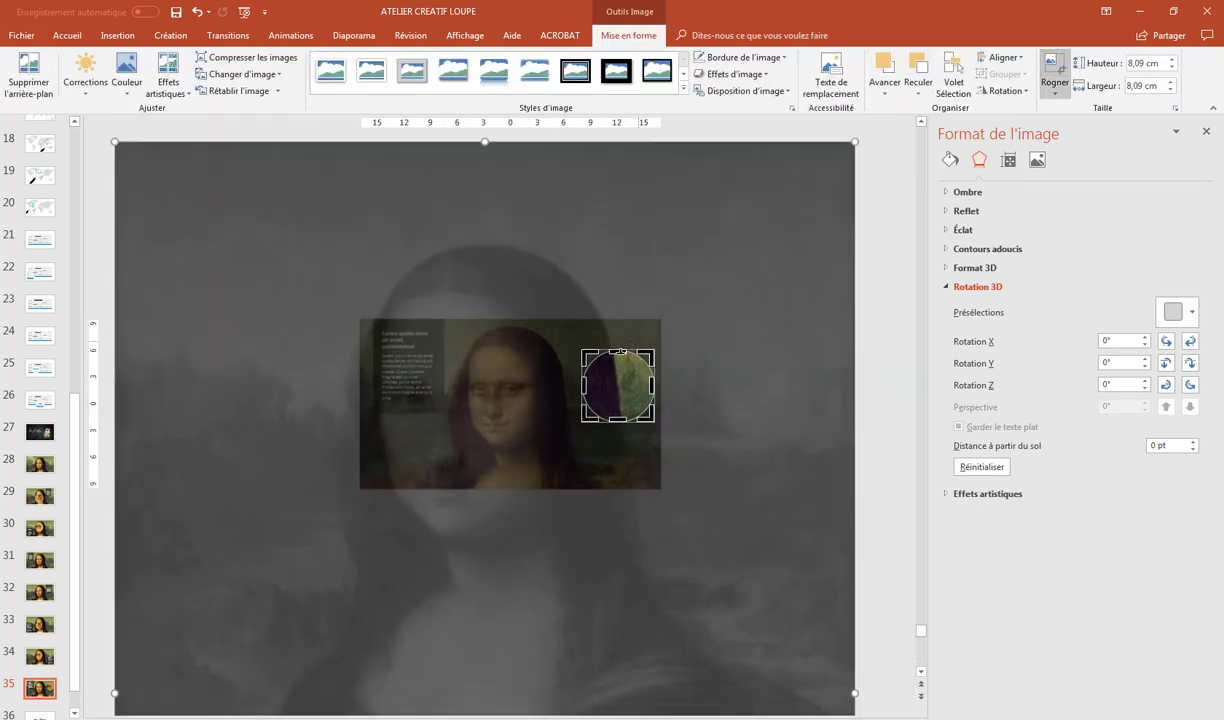
{"action": "key", "text": "Escape"}
{"action": "mouse_move", "coordinate": [589, 387]}
{"action": "left_mouse_down"}
{"action": "mouse_move", "coordinate": [558, 337]}
{"action": "mouse_move", "coordinate": [502, 365]}
{"action": "mouse_move", "coordinate": [495, 316]}
{"action": "left_mouse_up"}
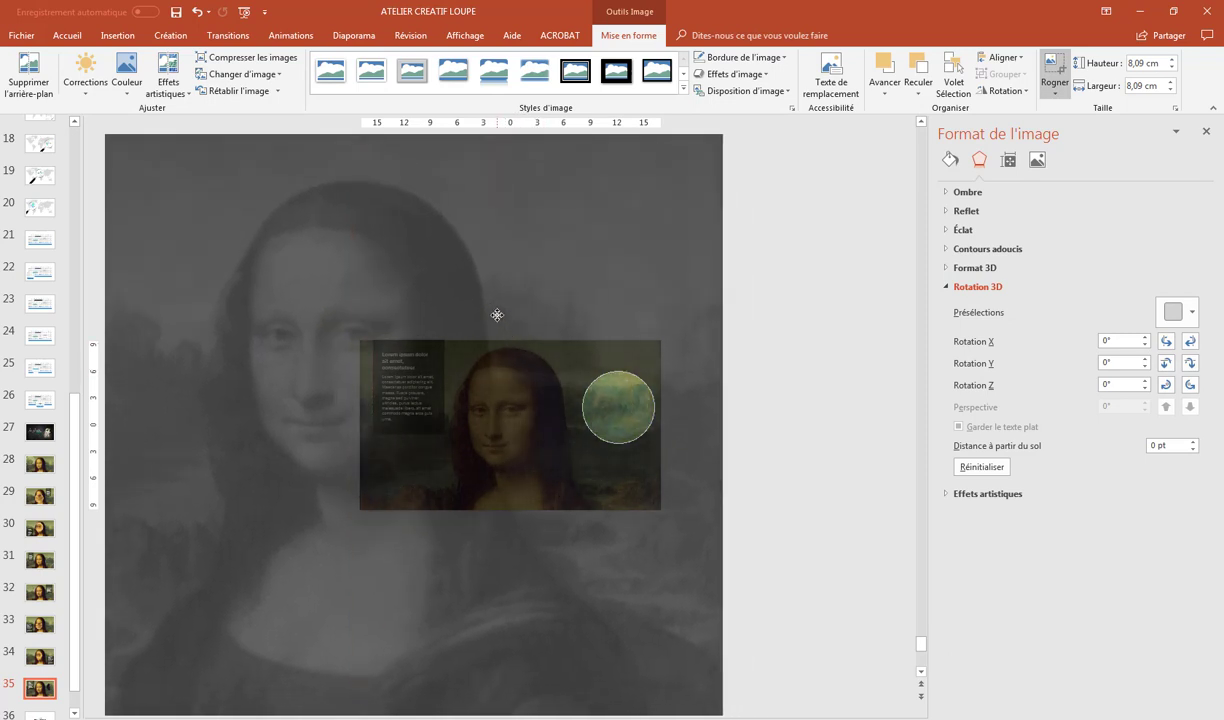
{"action": "left_click", "coordinate": [877, 351]}
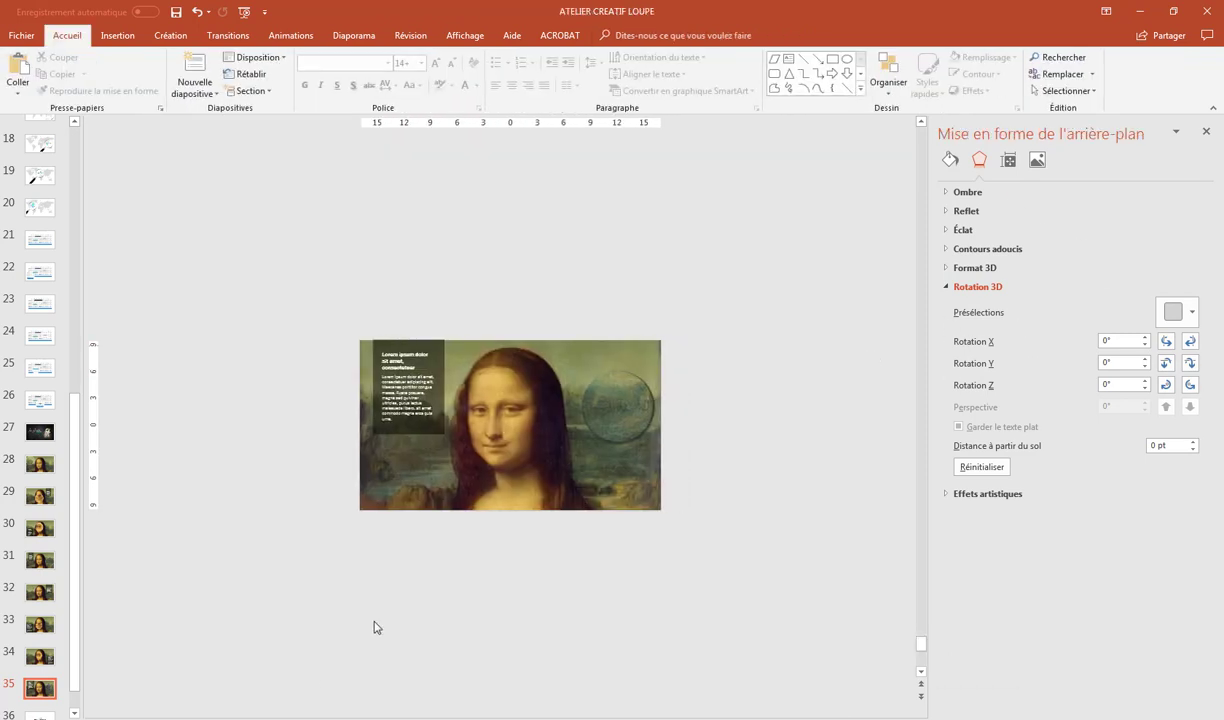
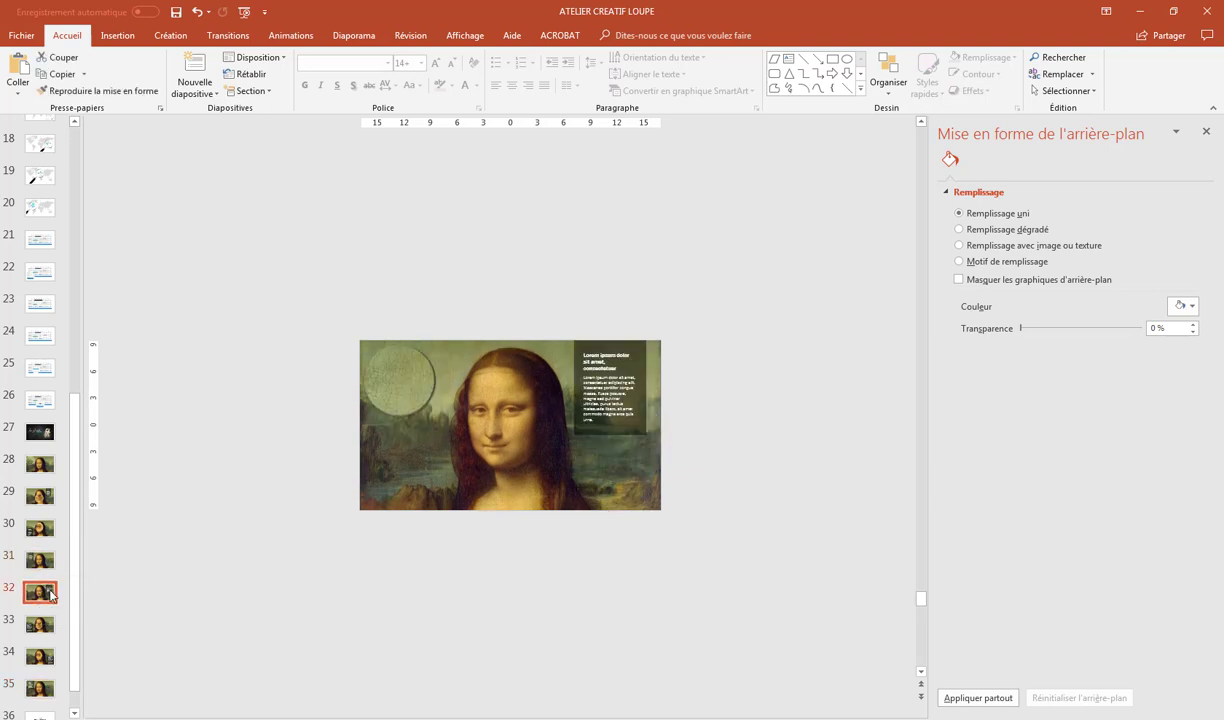
Select the Mona Lisa magnifier slides 32 through 35 together in the thumbnail pane.
{"action": "left_click", "coordinate": [40, 626], "text": "shift"}
{"action": "left_click", "coordinate": [42, 656], "text": "shift"}
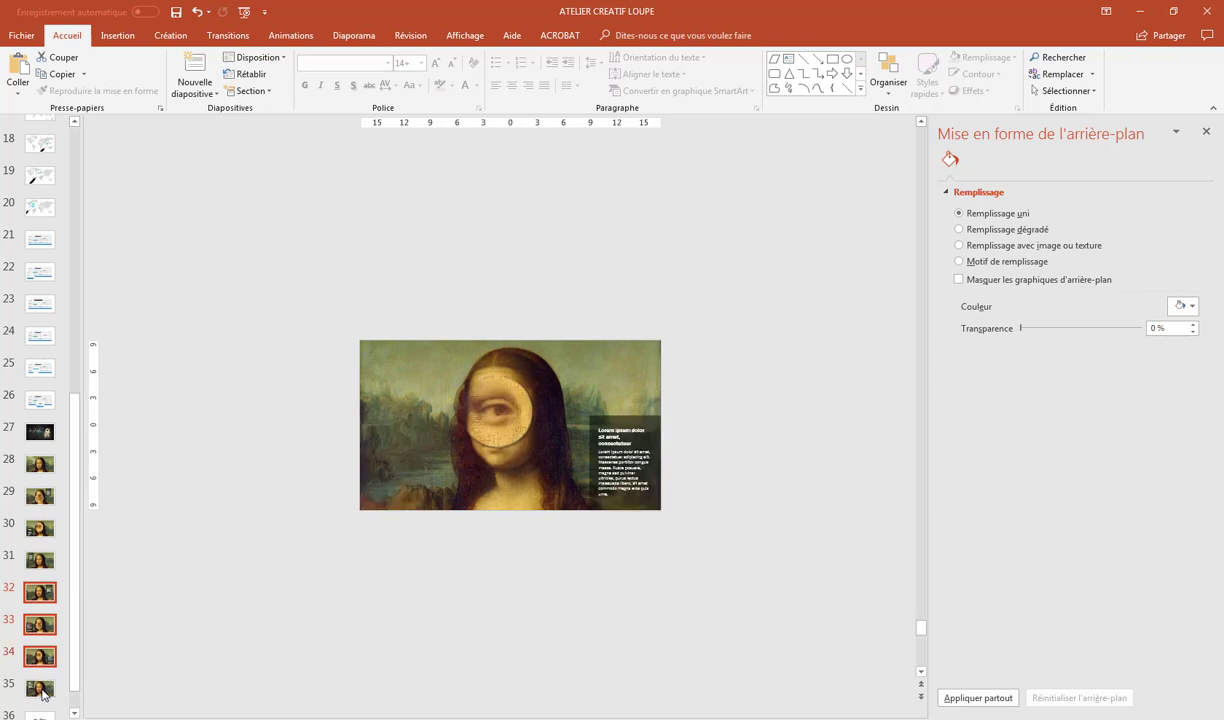
{"action": "left_click", "coordinate": [50, 690], "text": "shift"}
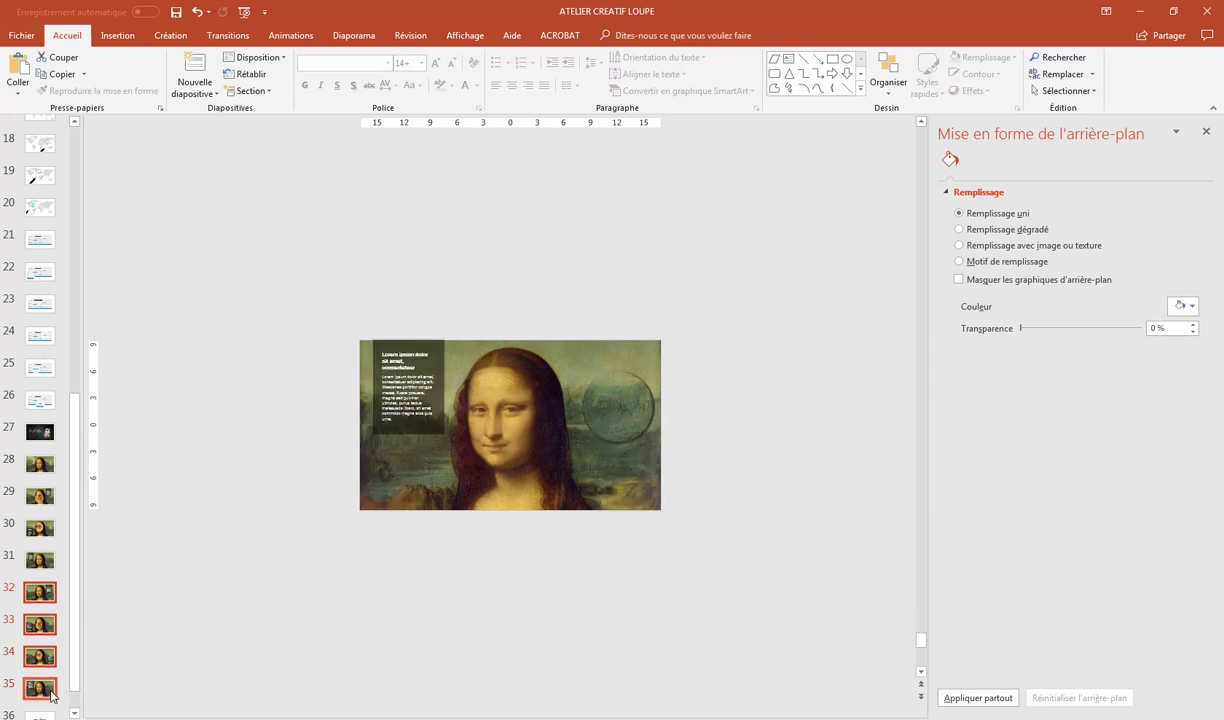
Apply the Morphose transition (02,00 seconds) to slides 32–35, then return to slide 32.
{"action": "left_click", "coordinate": [238, 38]}
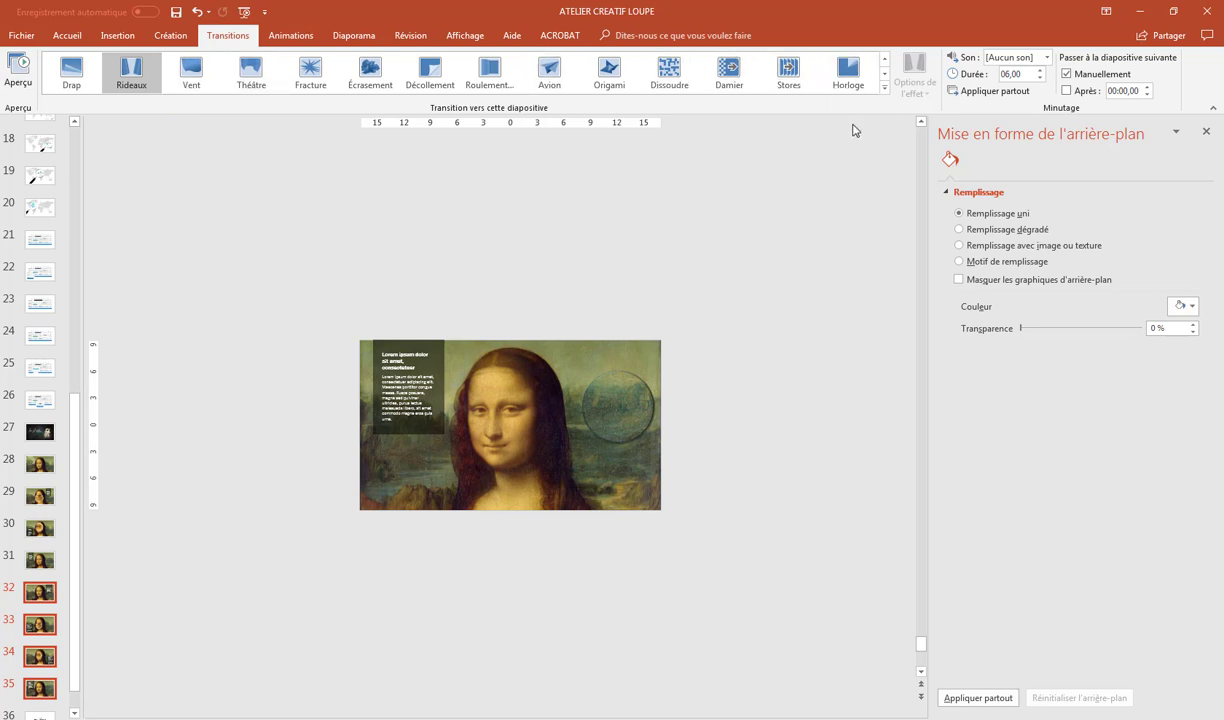
{"action": "left_click", "coordinate": [884, 88]}
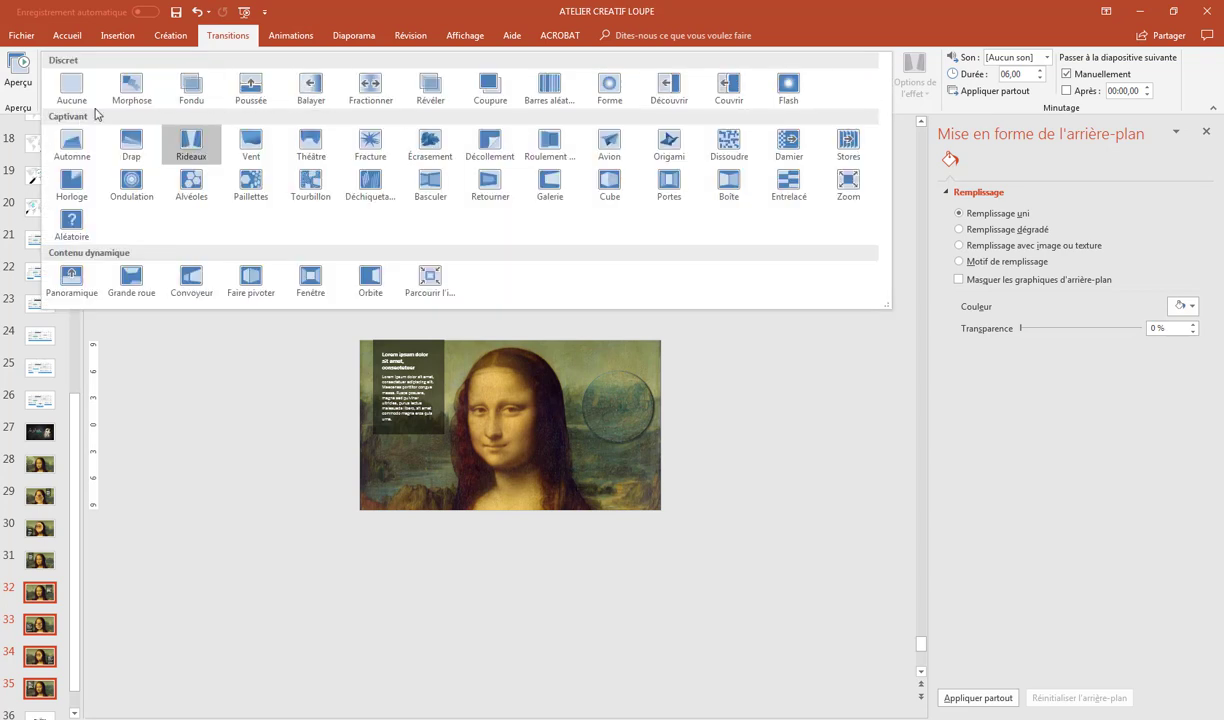
{"action": "left_click", "coordinate": [118, 85]}
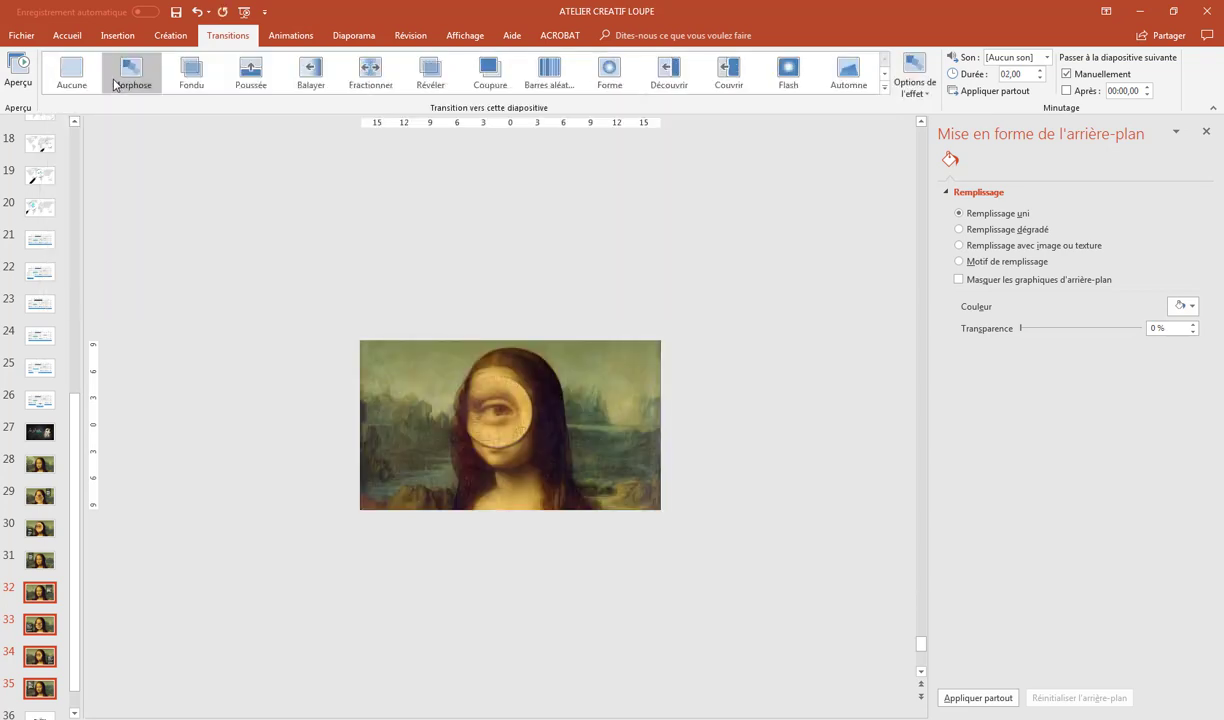
{"action": "left_click", "coordinate": [40, 560]}
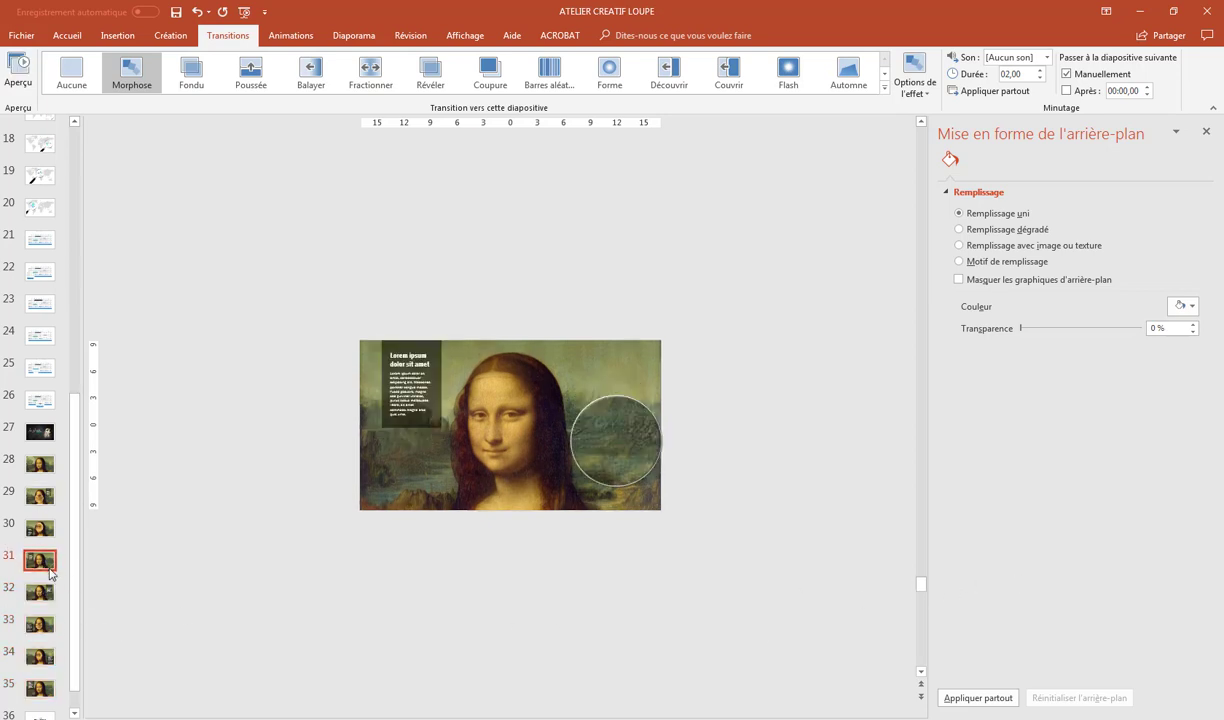
{"action": "left_click", "coordinate": [45, 596]}
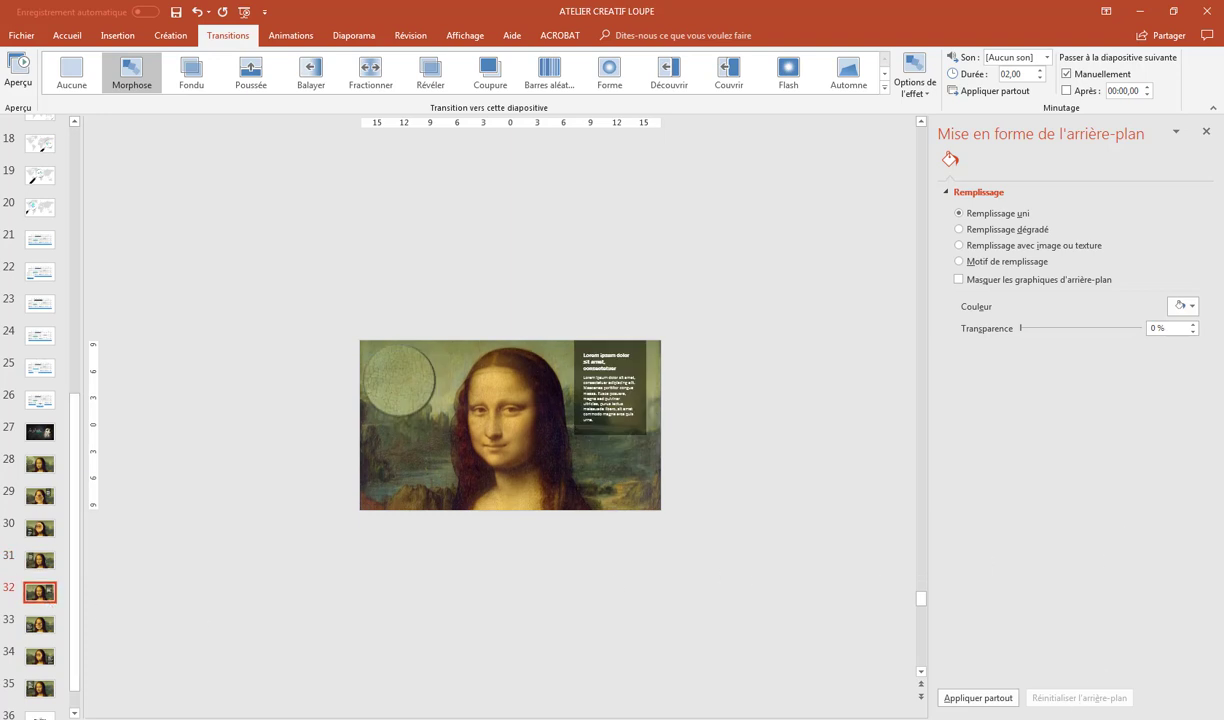
Play the slideshow from slide 32 with Shift+F5, then exit back to editing.
{"action": "key", "text": "shift+F5"}
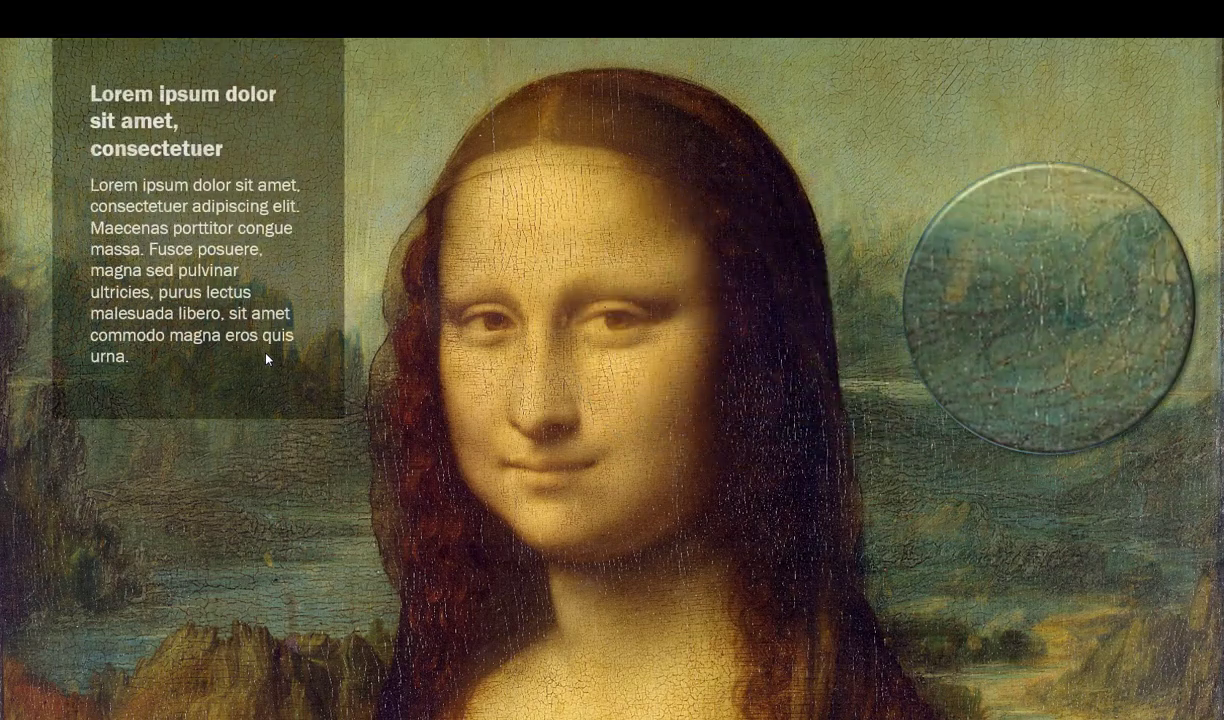
{"action": "key", "text": "Escape"}
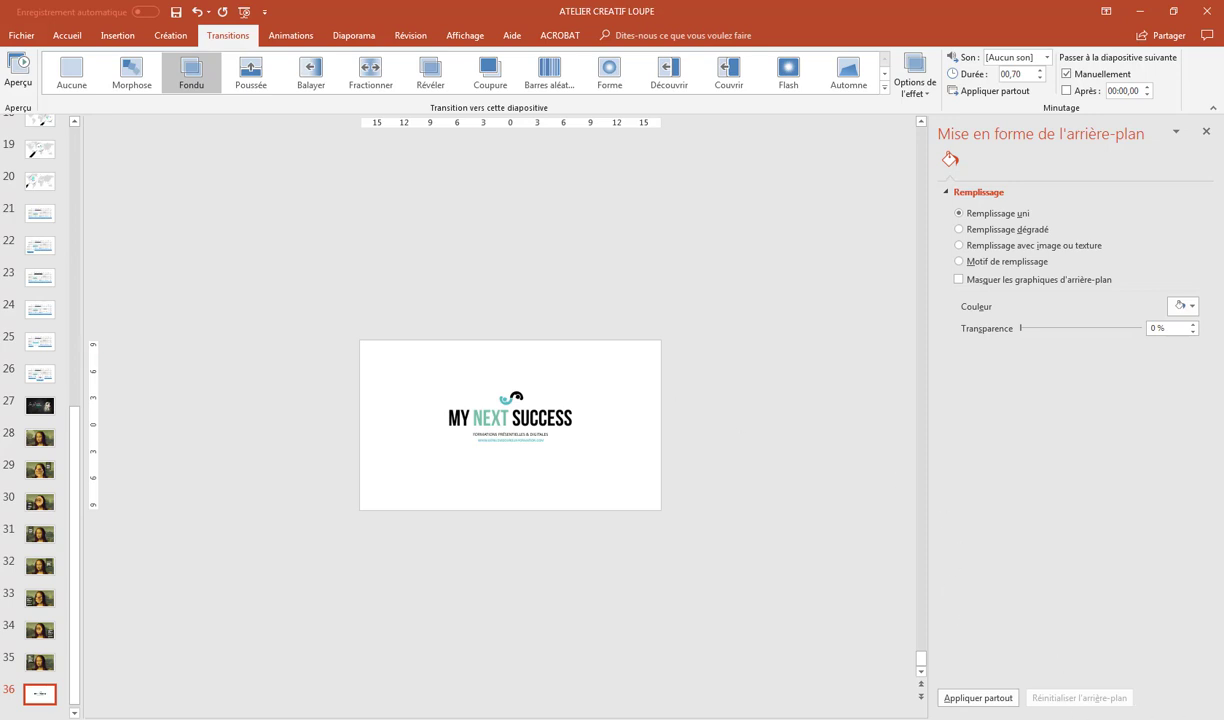
Close the Format Background pane so logo slide 36 fills the editing area.
{"action": "left_click", "coordinate": [1206, 131]}
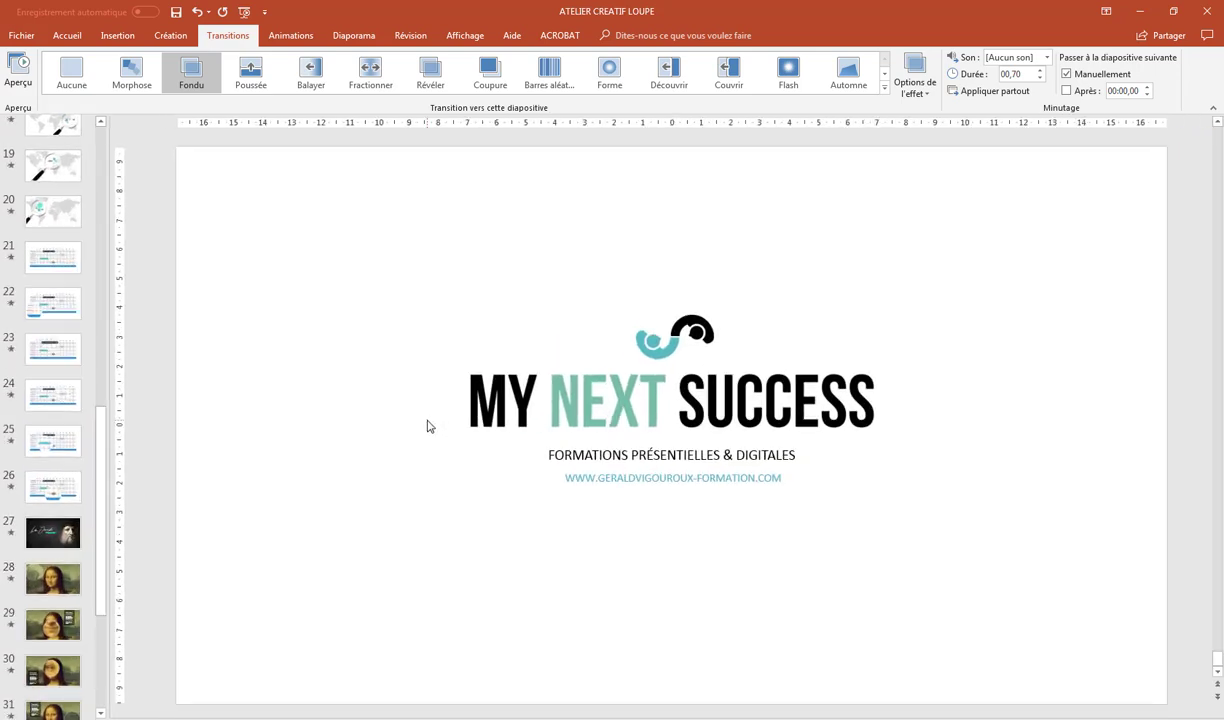